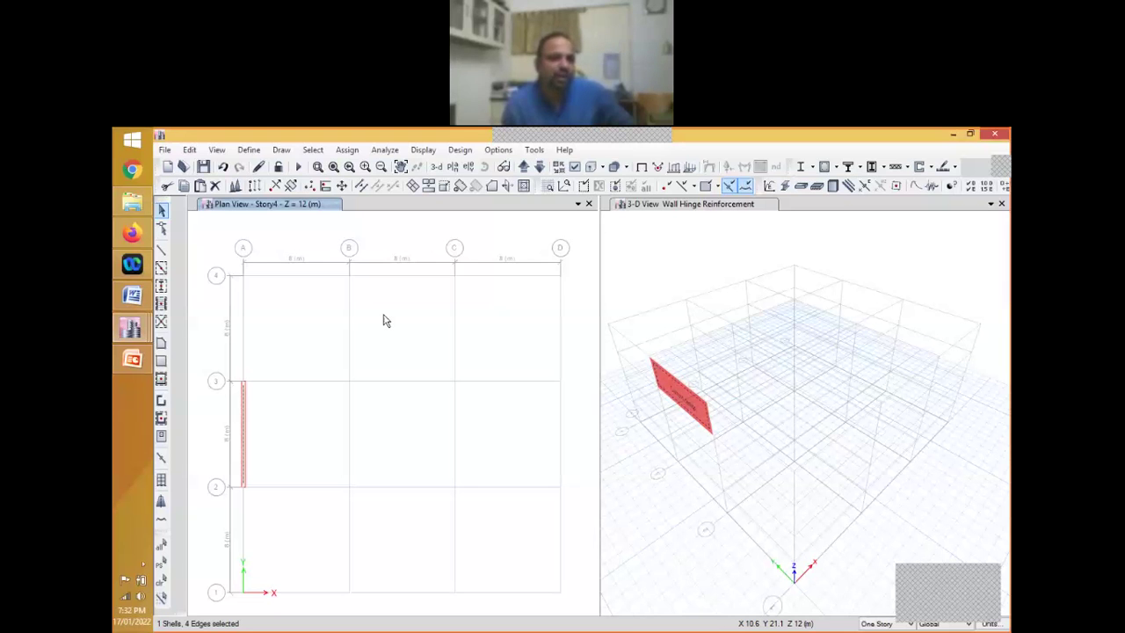
Add a new concrete material for the India region, using the Indian standard and grade M30
{"action": "left_click", "coordinate": [249, 150]}
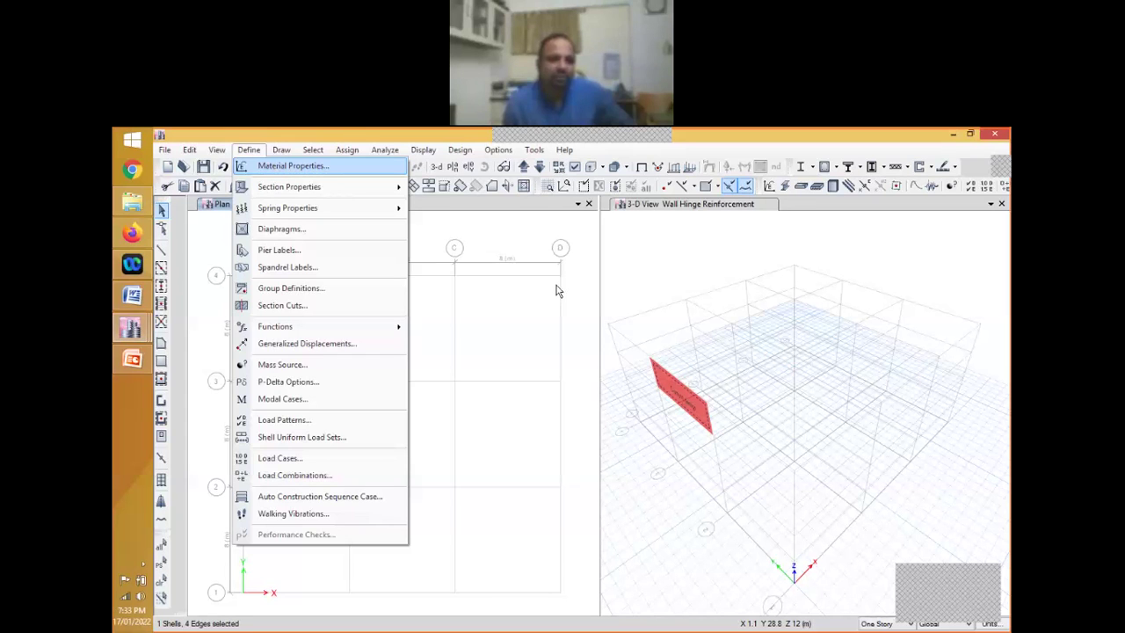
{"action": "key", "text": "Return"}
{"action": "left_click", "coordinate": [556, 288]}
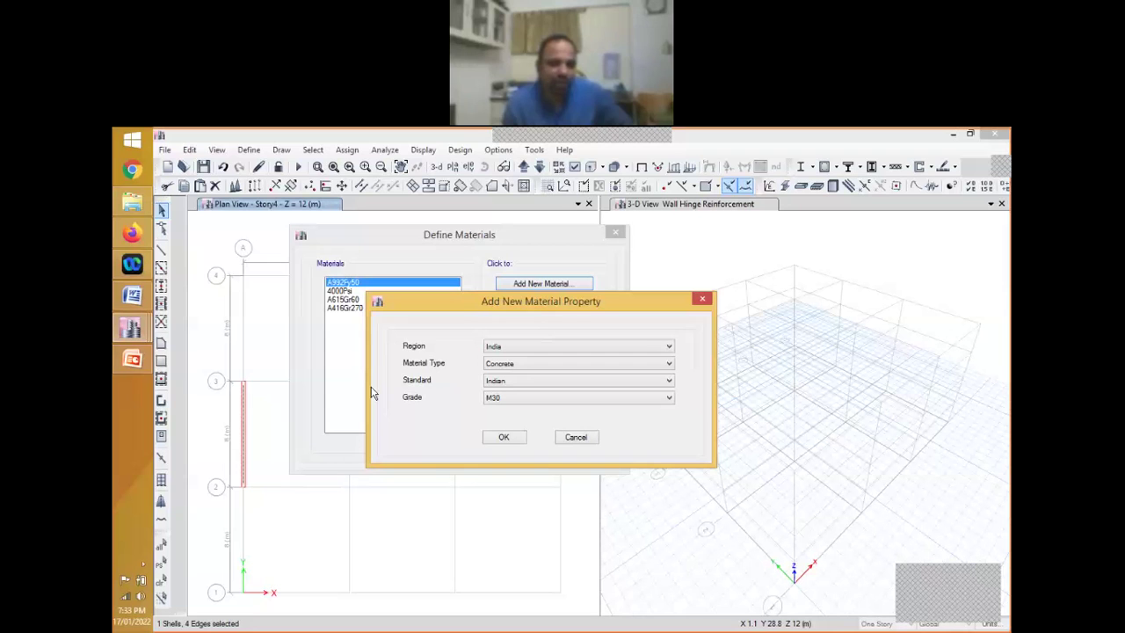
{"action": "left_click", "coordinate": [504, 437]}
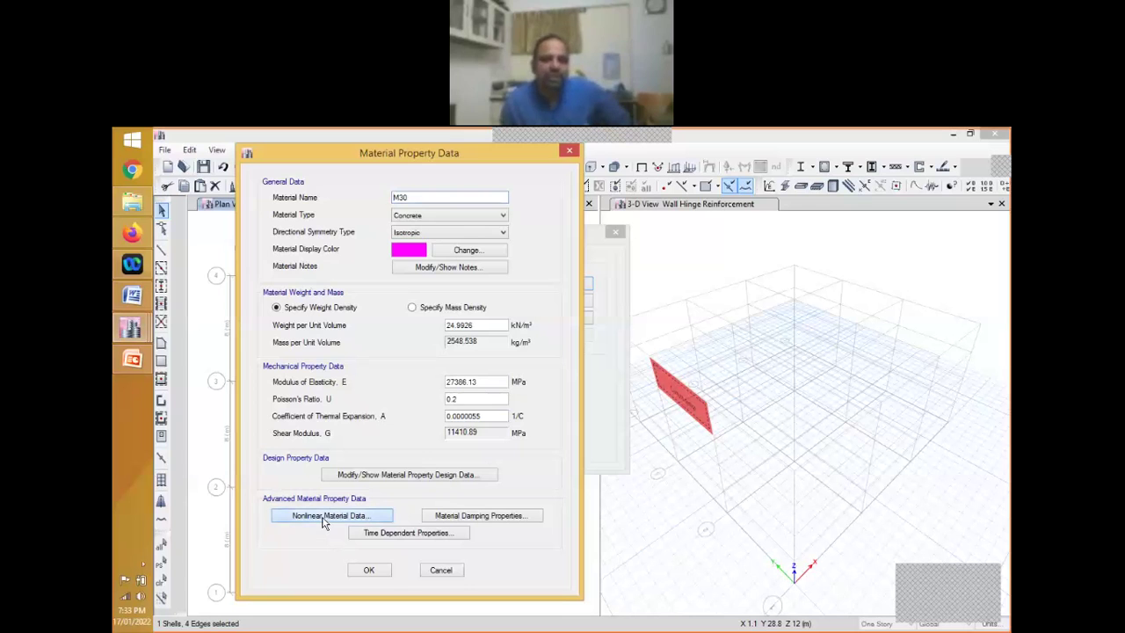
Open the M30 nonlinear material data and view its stress-strain plot with the acceptance criteria points
{"action": "left_click", "coordinate": [323, 519]}
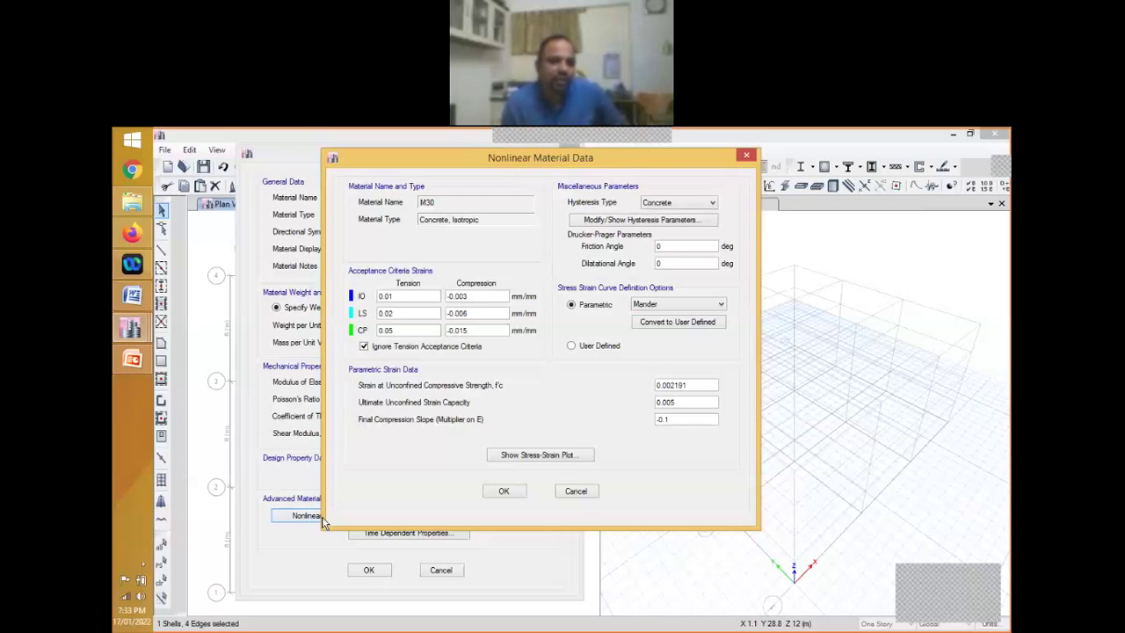
{"action": "left_click_drag", "start_coordinate": [378, 158], "coordinate": [330, 163]}
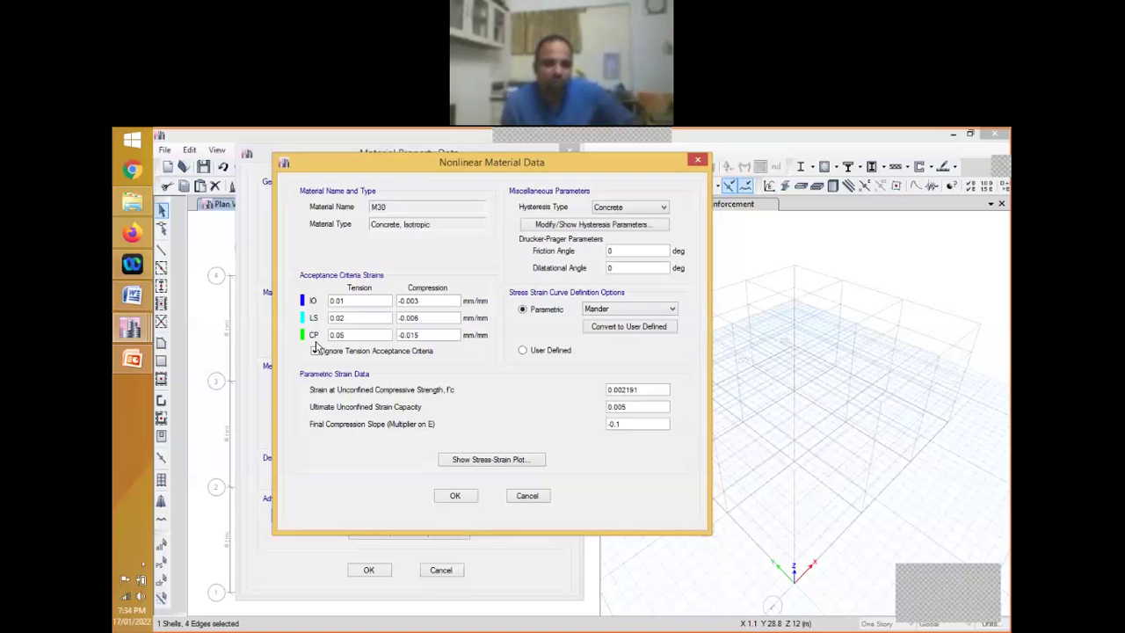
{"action": "left_click", "coordinate": [315, 350]}
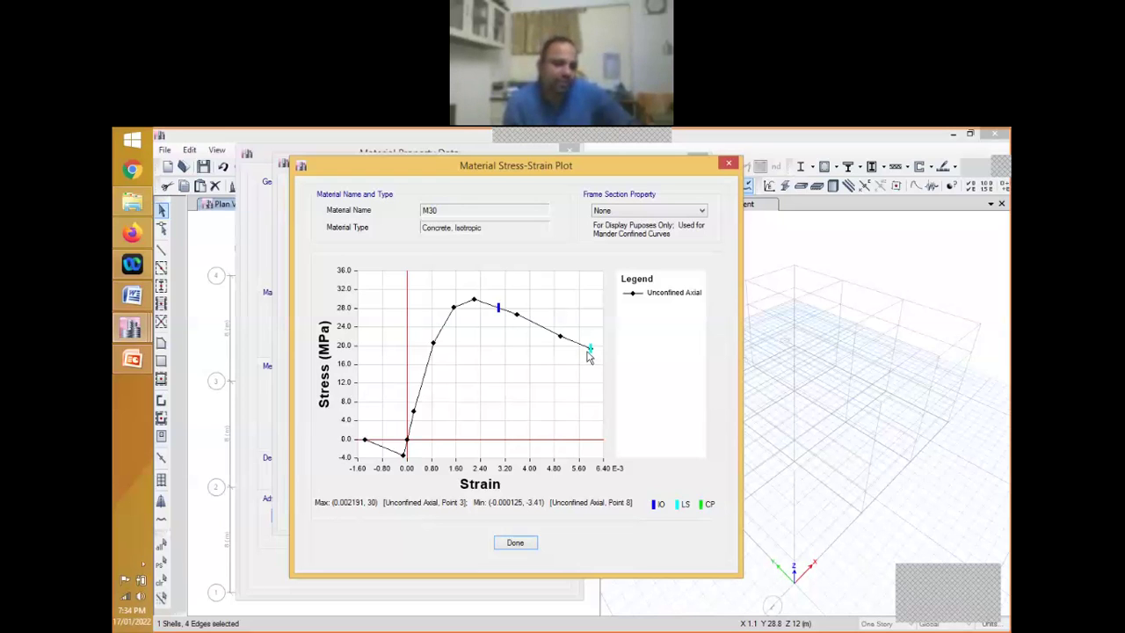
{"action": "left_click", "coordinate": [729, 164]}
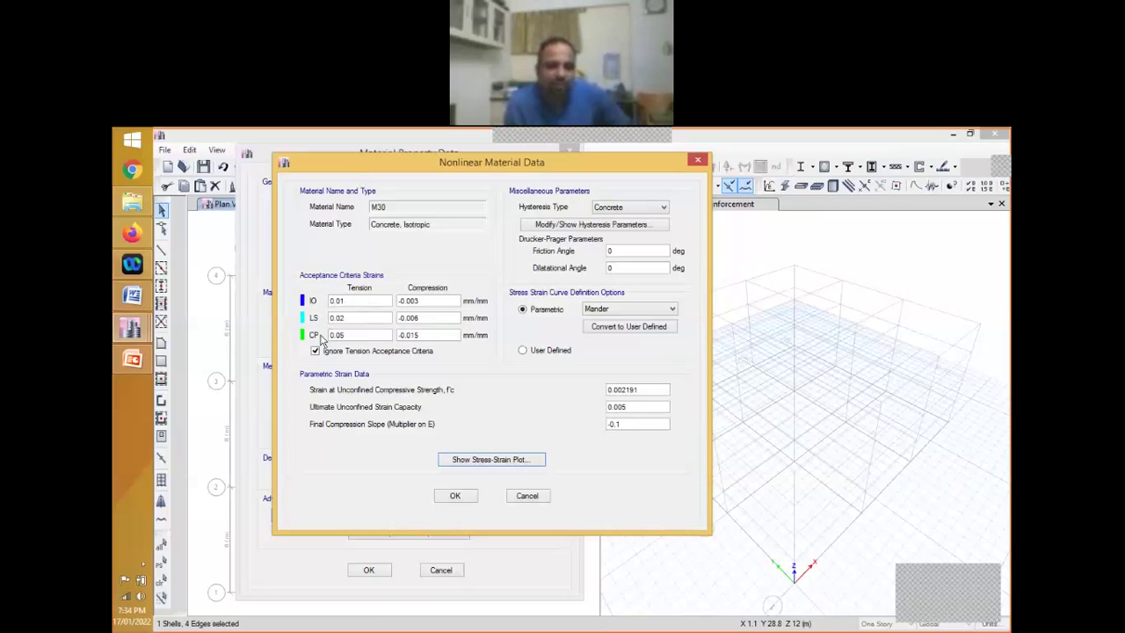
Read the strain where the M30 curve bends before its peak, and set the IO compression acceptance strain to -0.0016
{"action": "left_click", "coordinate": [525, 467]}
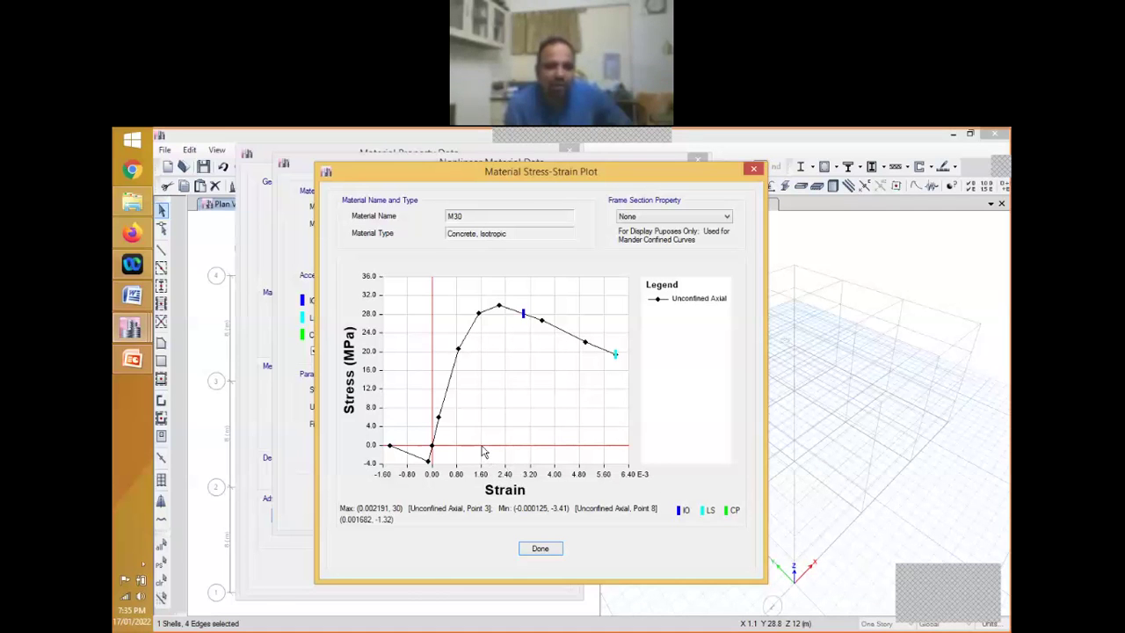
{"action": "mouse_move", "coordinate": [481, 321]}
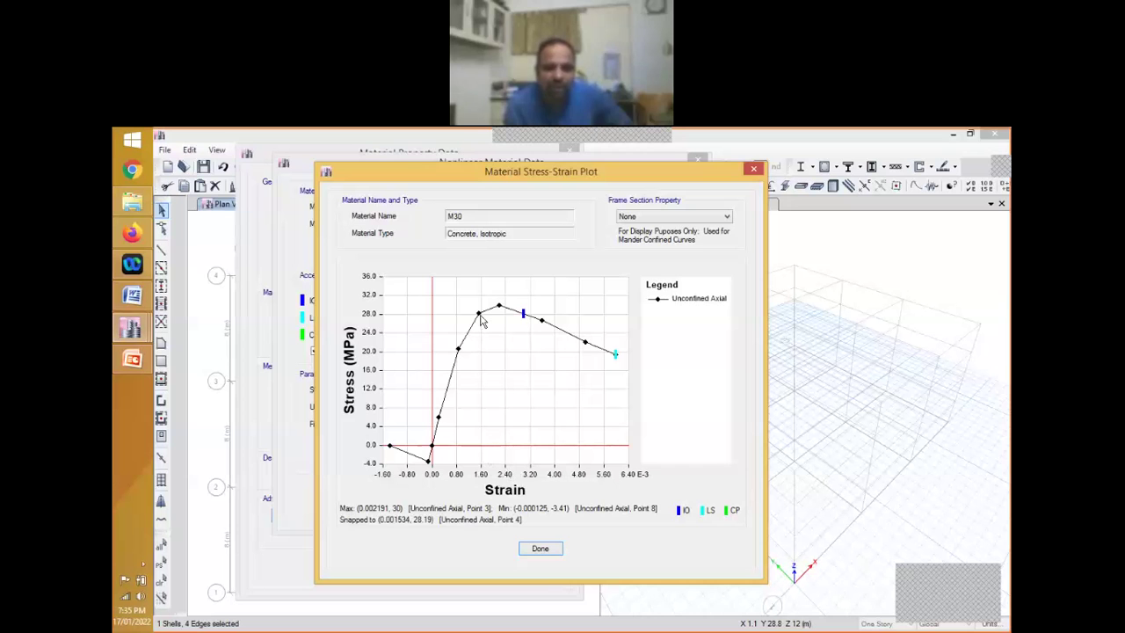
{"action": "left_click", "coordinate": [753, 169]}
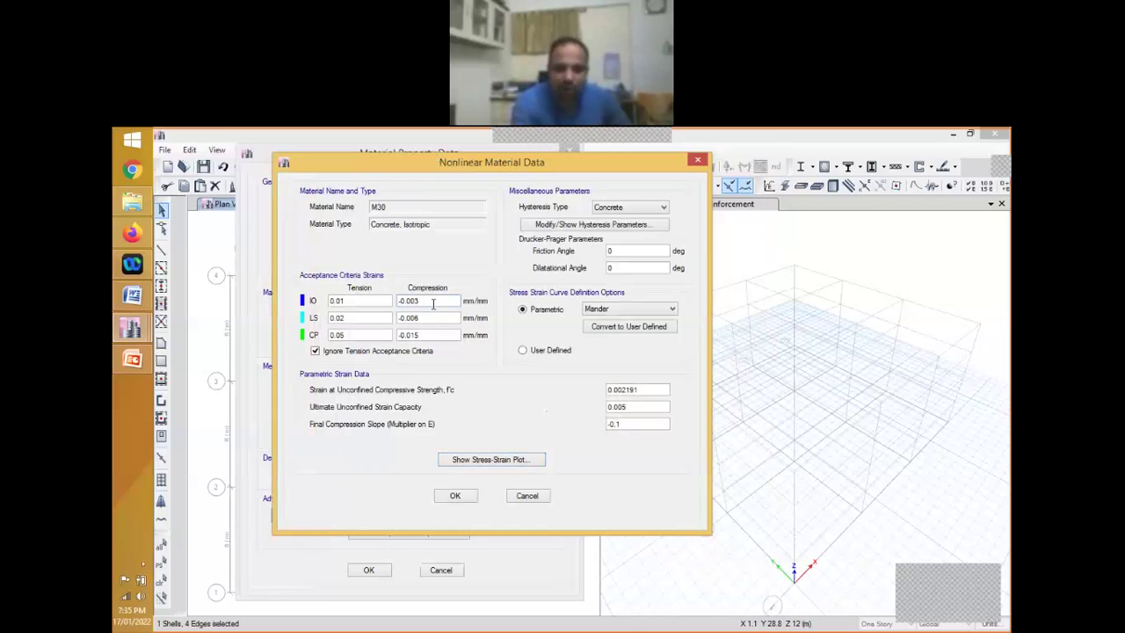
{"action": "left_click", "coordinate": [433, 304]}
{"action": "key", "text": "BackSpace"}
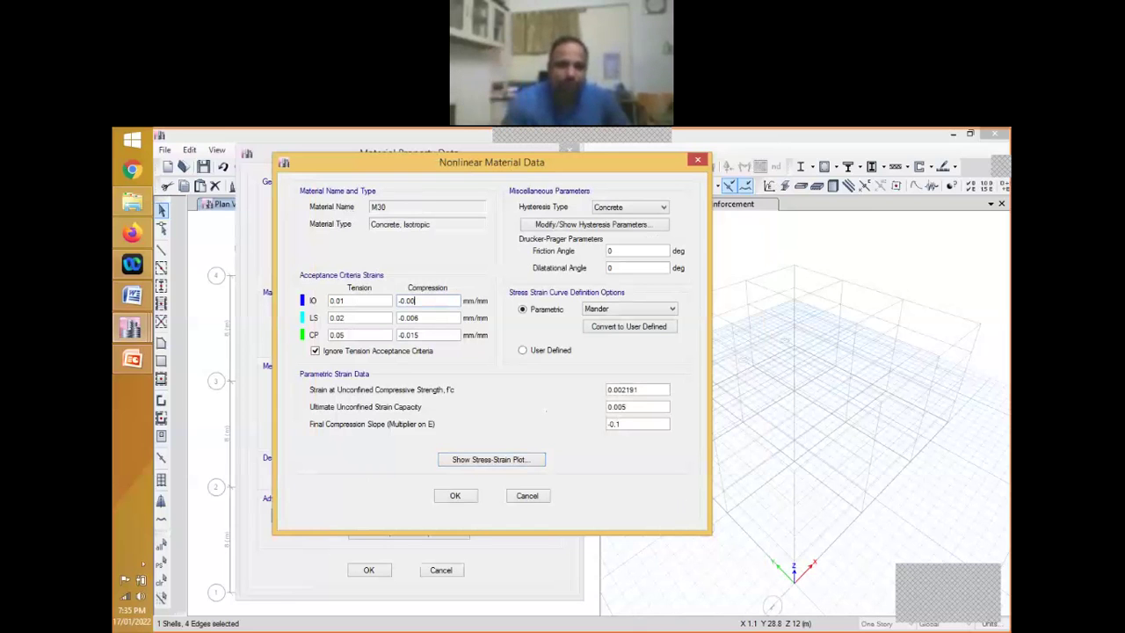
{"action": "type", "text": "16"}
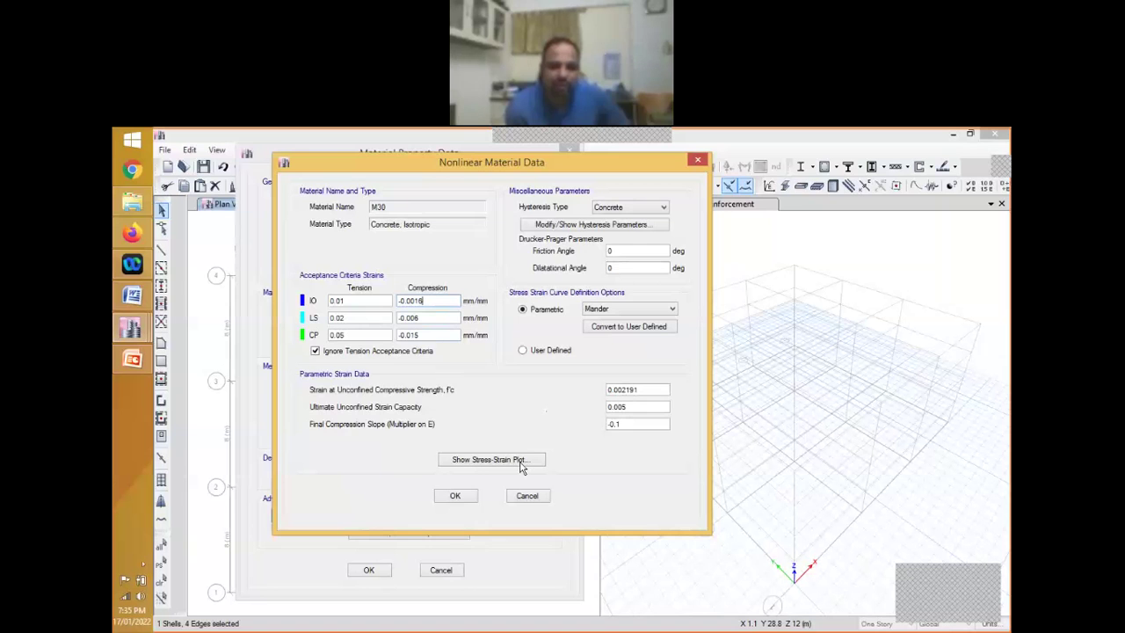
Examine the IO point on the M30 stress-strain plot and the part of the curve beyond the peak
{"action": "left_click", "coordinate": [521, 468]}
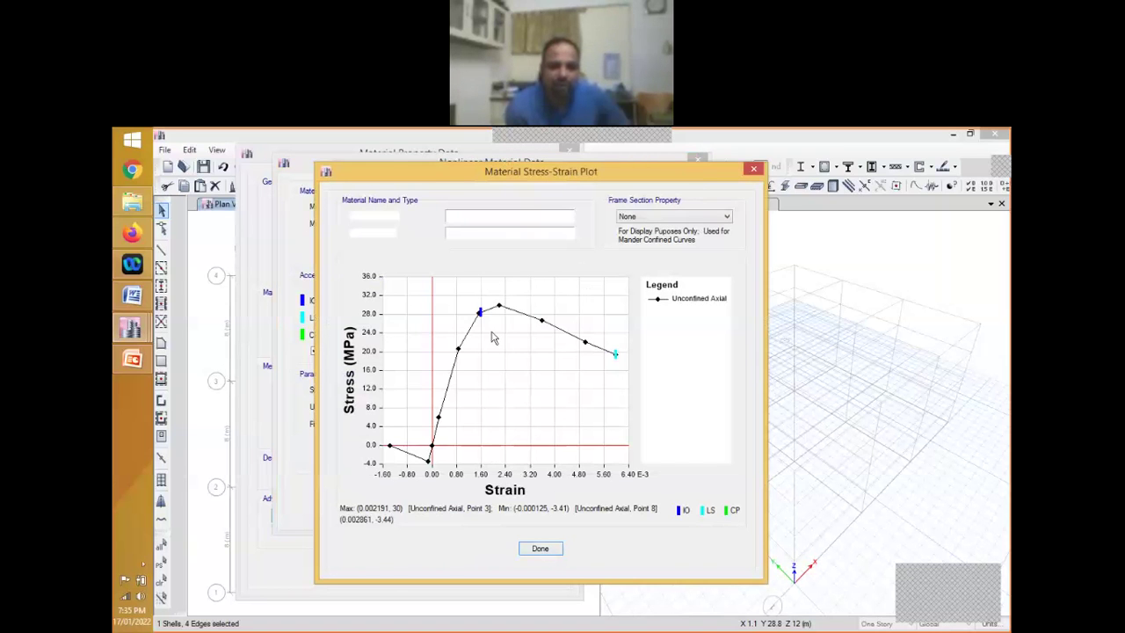
{"action": "left_click_drag", "start_coordinate": [469, 303], "coordinate": [494, 334]}
{"action": "scroll", "coordinate": [499, 347], "scroll_direction": "down", "scroll_amount": 1}
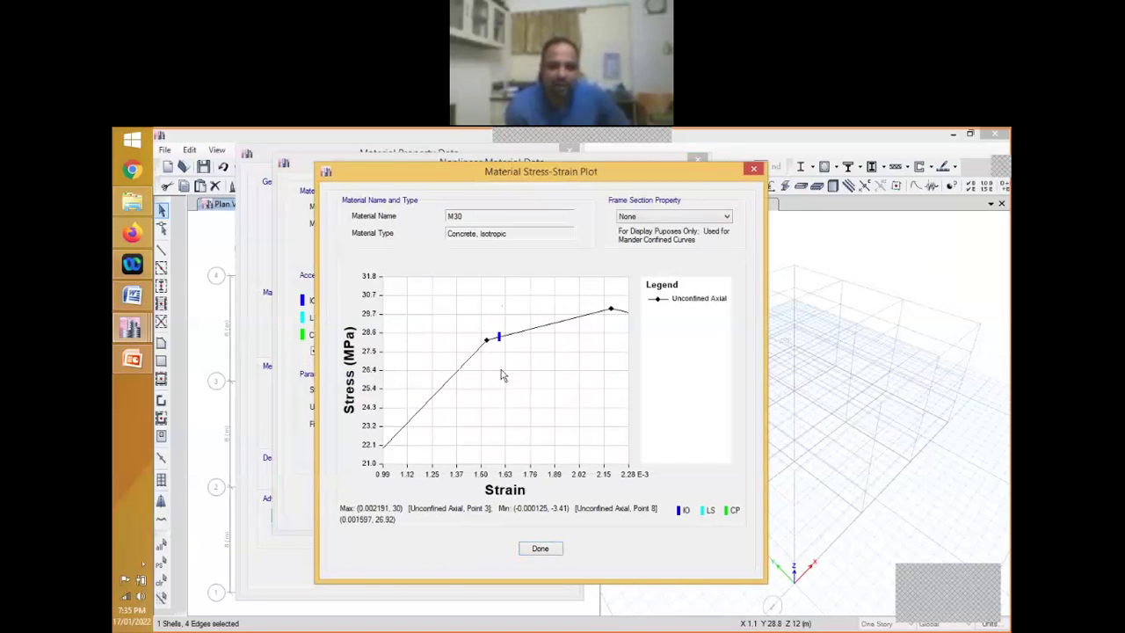
{"action": "scroll", "coordinate": [504, 410], "scroll_direction": "down", "scroll_amount": 5}
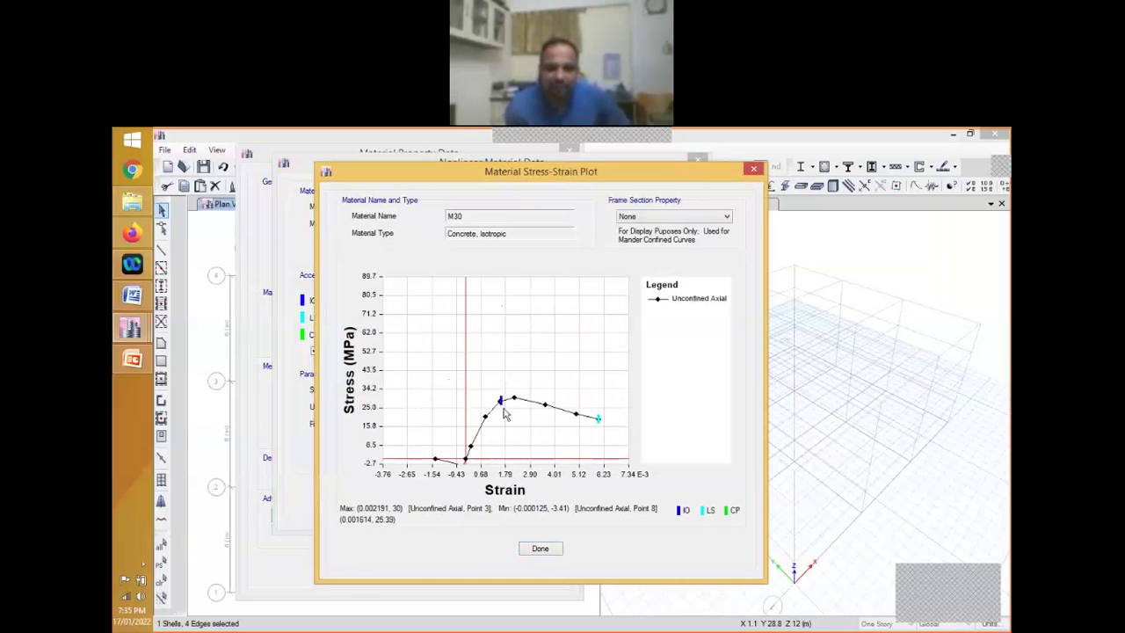
{"action": "scroll", "coordinate": [504, 410], "scroll_direction": "down", "scroll_amount": 1}
{"action": "middle_click_drag", "start_coordinate": [503, 409], "coordinate": [489, 341]}
{"action": "scroll", "coordinate": [489, 341], "scroll_direction": "up", "scroll_amount": 2}
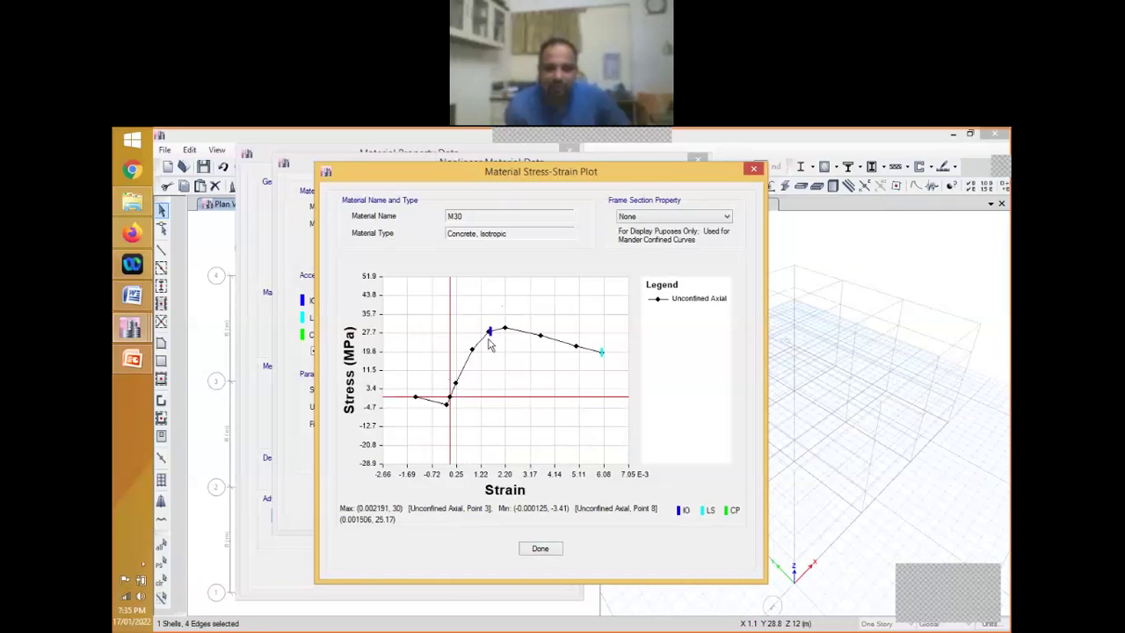
{"action": "scroll", "coordinate": [493, 358], "scroll_direction": "up", "scroll_amount": 1}
{"action": "scroll", "coordinate": [489, 358], "scroll_direction": "down", "scroll_amount": 1}
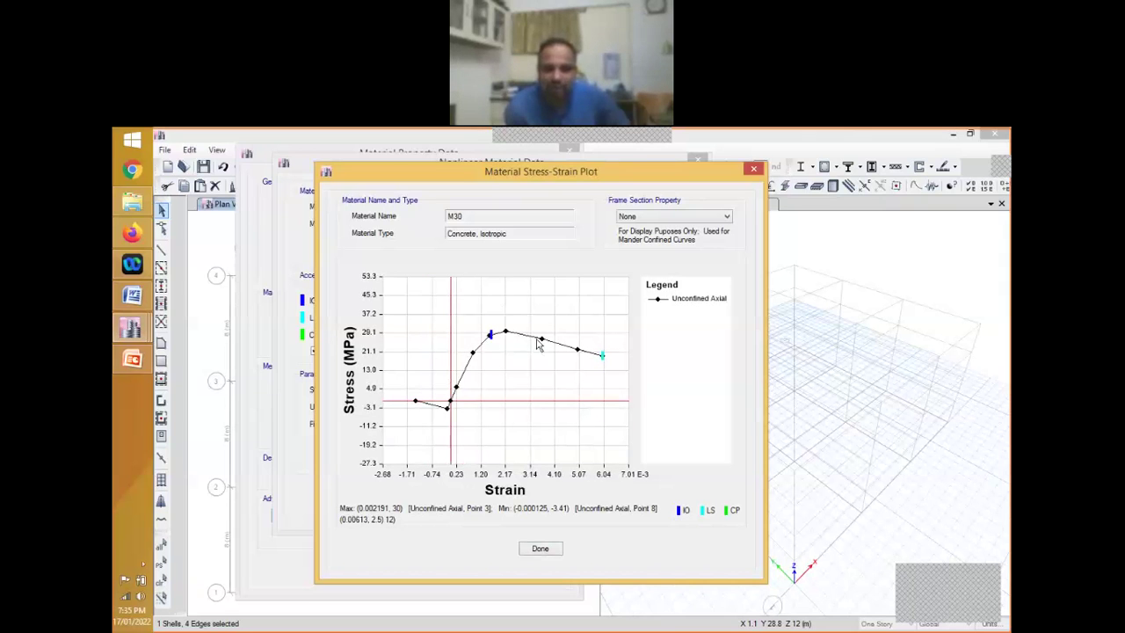
{"action": "scroll", "coordinate": [538, 341], "scroll_direction": "up", "scroll_amount": 1}
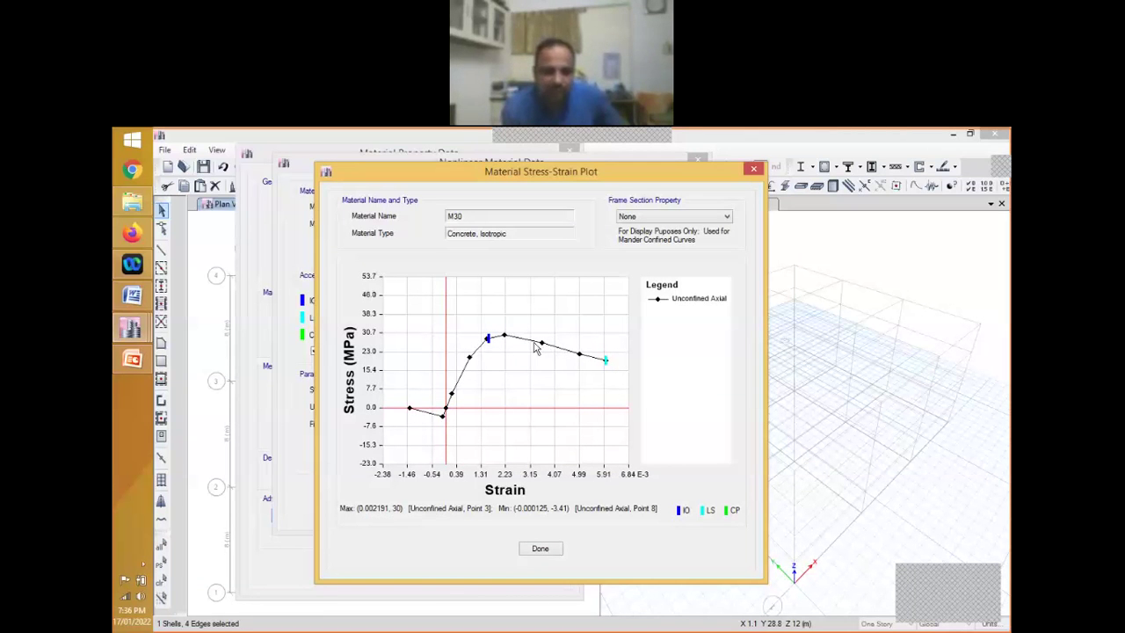
{"action": "left_click", "coordinate": [533, 342]}
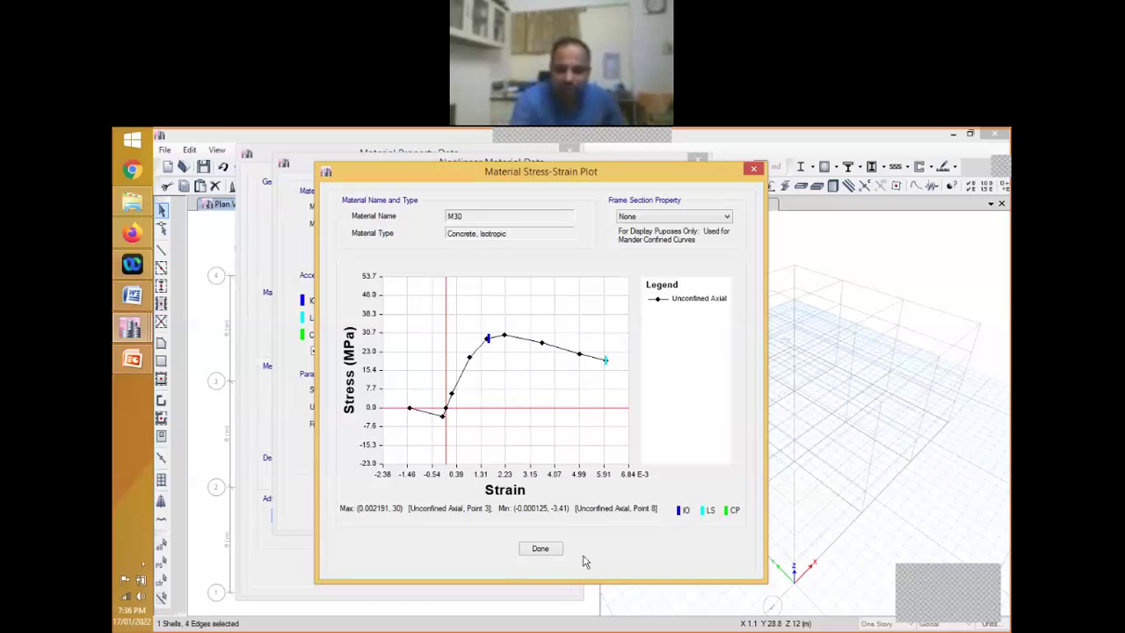
Set the LS compression acceptance strain to -0.003 and check its position on the stress-strain plot
{"action": "left_click", "coordinate": [541, 549]}
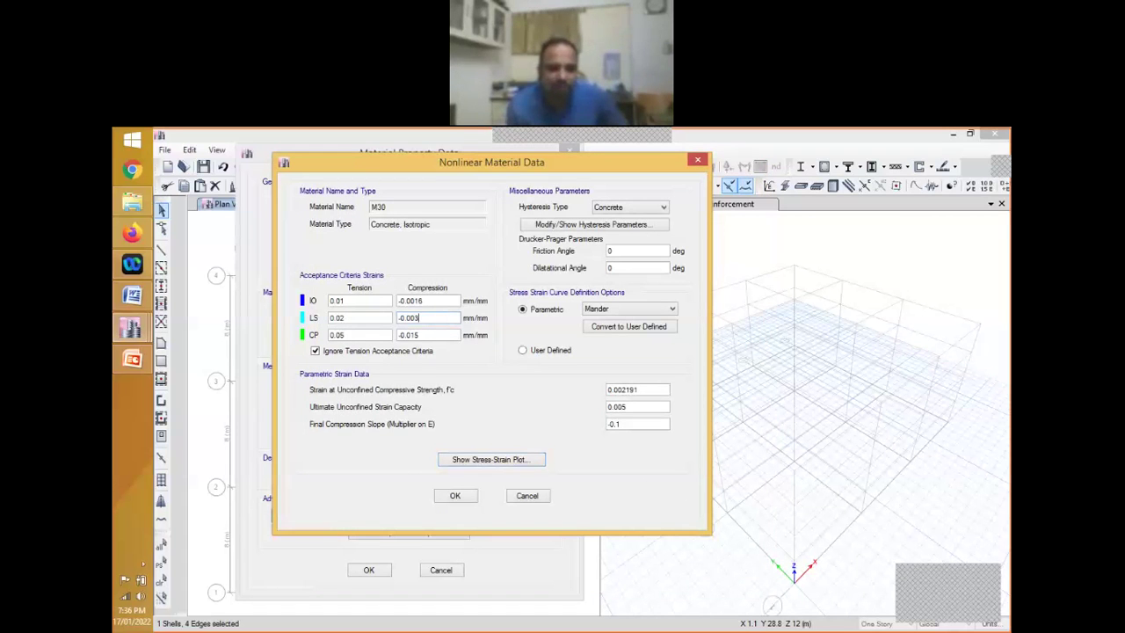
{"action": "left_click", "coordinate": [422, 334]}
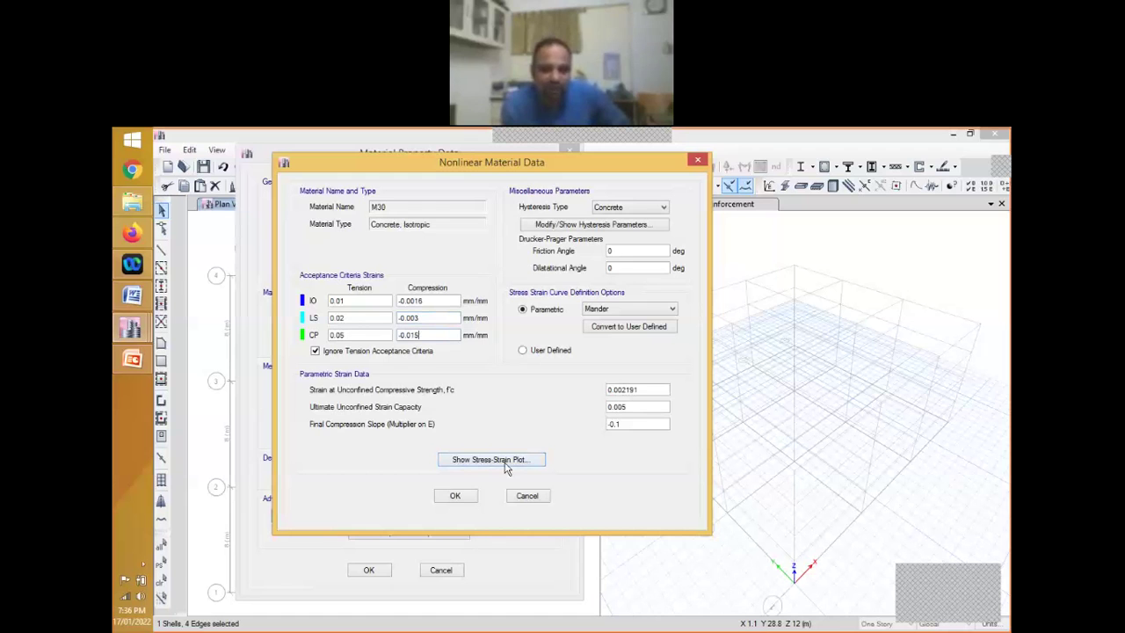
{"action": "left_click", "coordinate": [506, 465]}
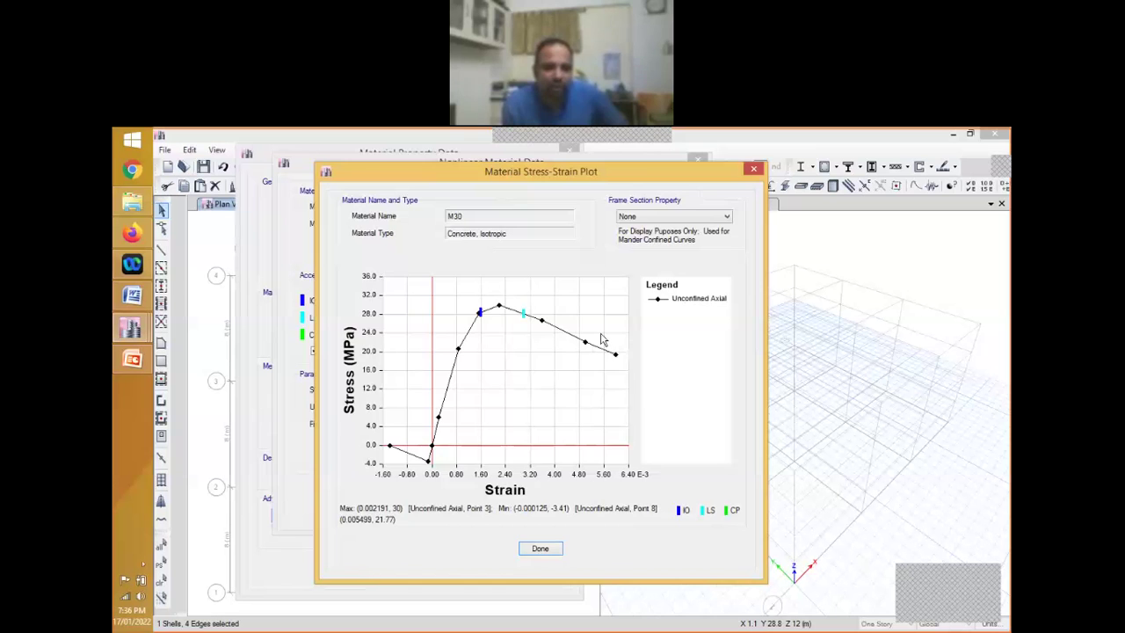
{"action": "key", "text": "Return"}
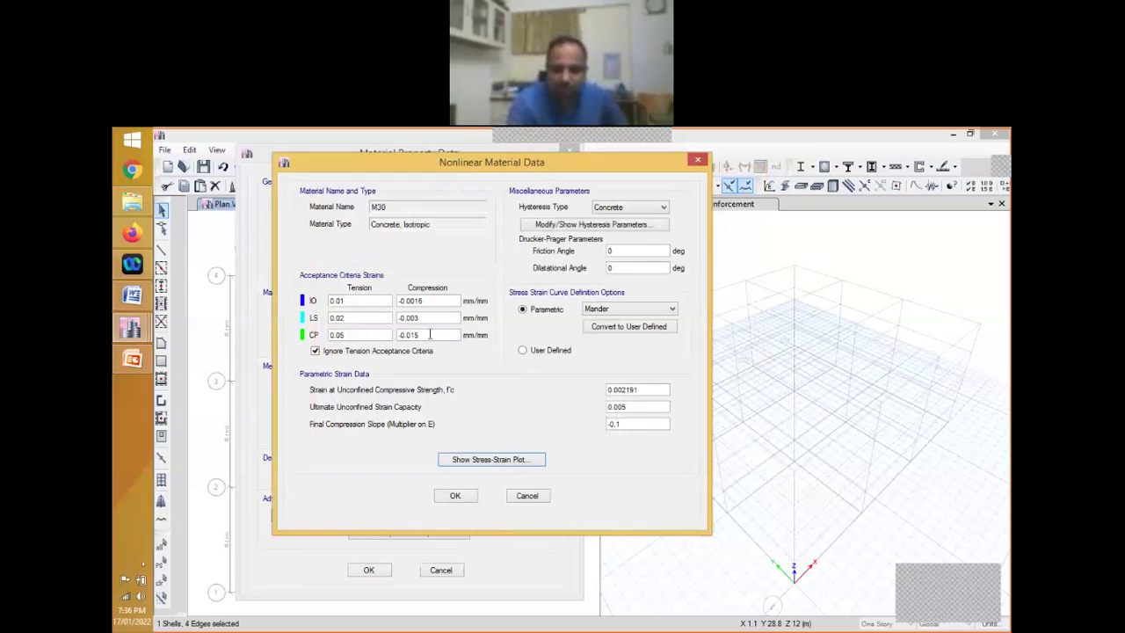
Set the CP compression acceptance strain to -0.005
{"action": "double_click", "coordinate": [430, 334]}
{"action": "type", "text": "-0"}
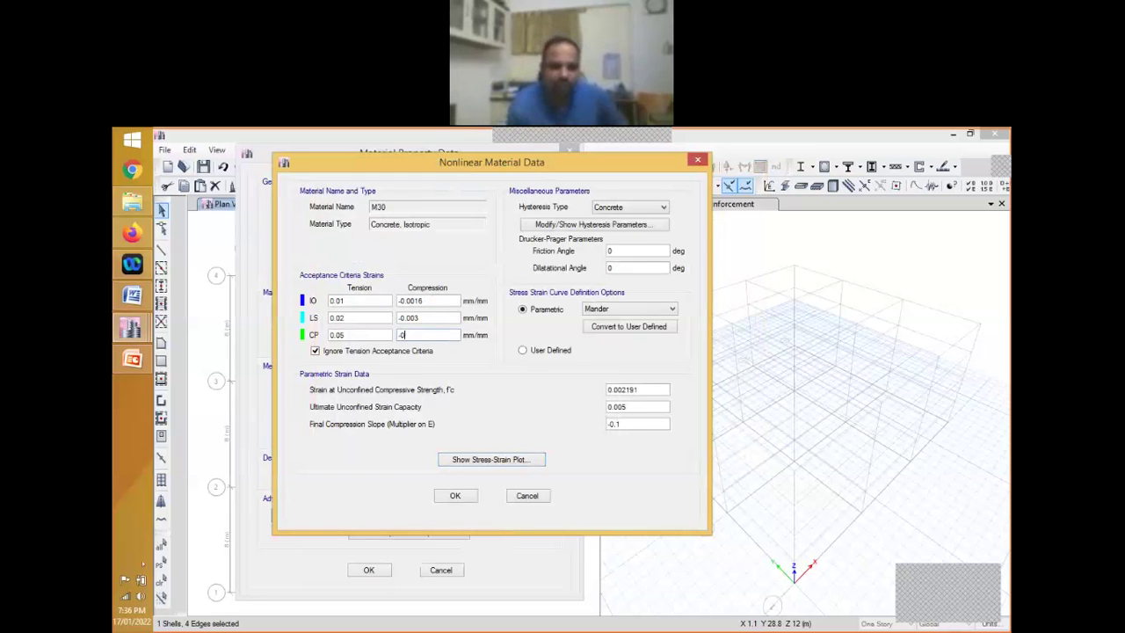
{"action": "type", "text": ".005"}
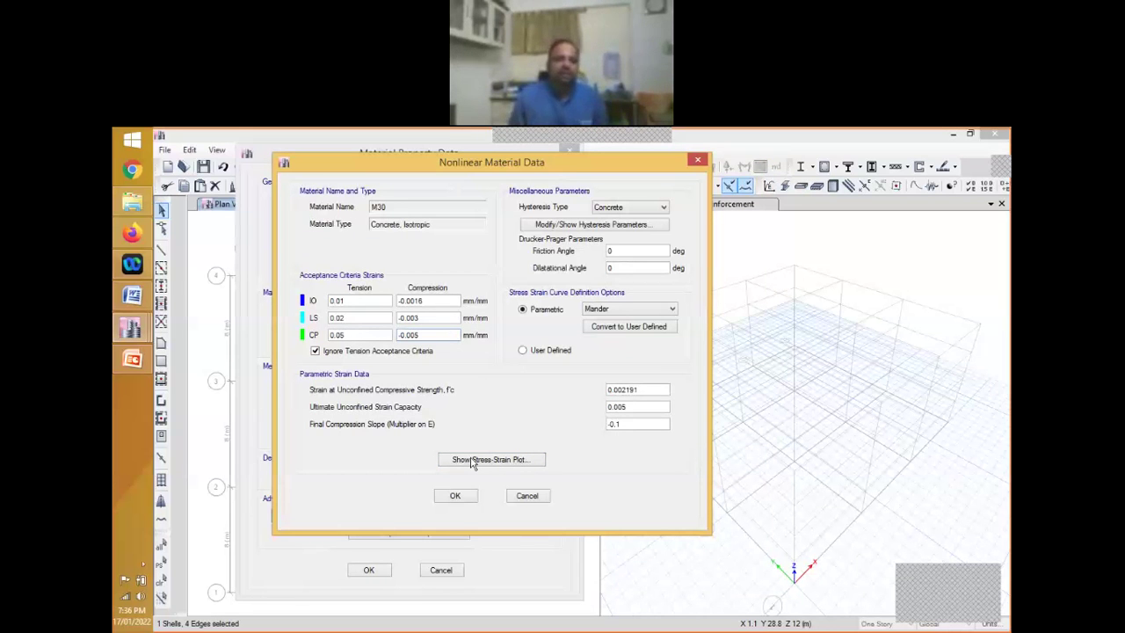
Check the IO, LS and CP points on the stress-strain plot and inspect the points on the tension side
{"action": "left_click", "coordinate": [472, 461]}
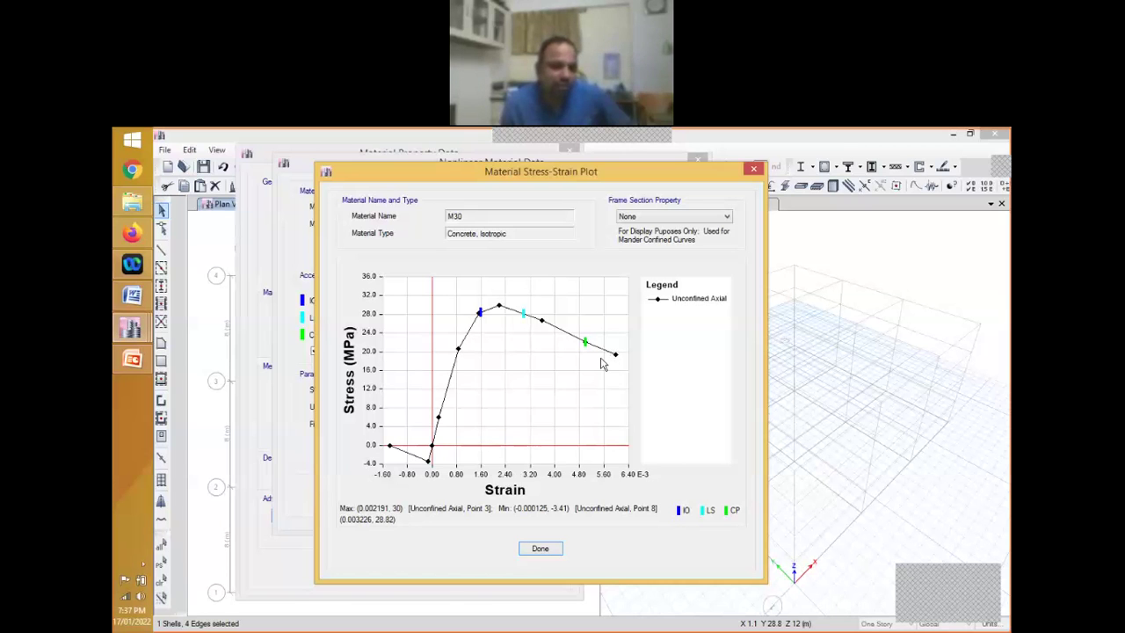
{"action": "left_click", "coordinate": [428, 463]}
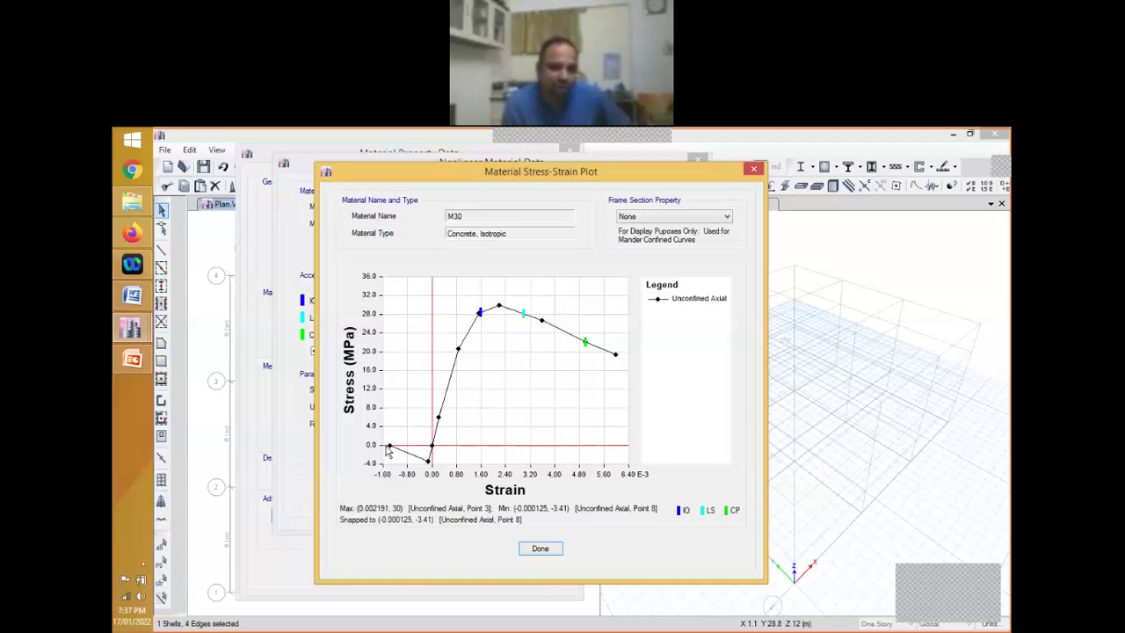
{"action": "left_click", "coordinate": [387, 448]}
{"action": "left_click", "coordinate": [383, 445]}
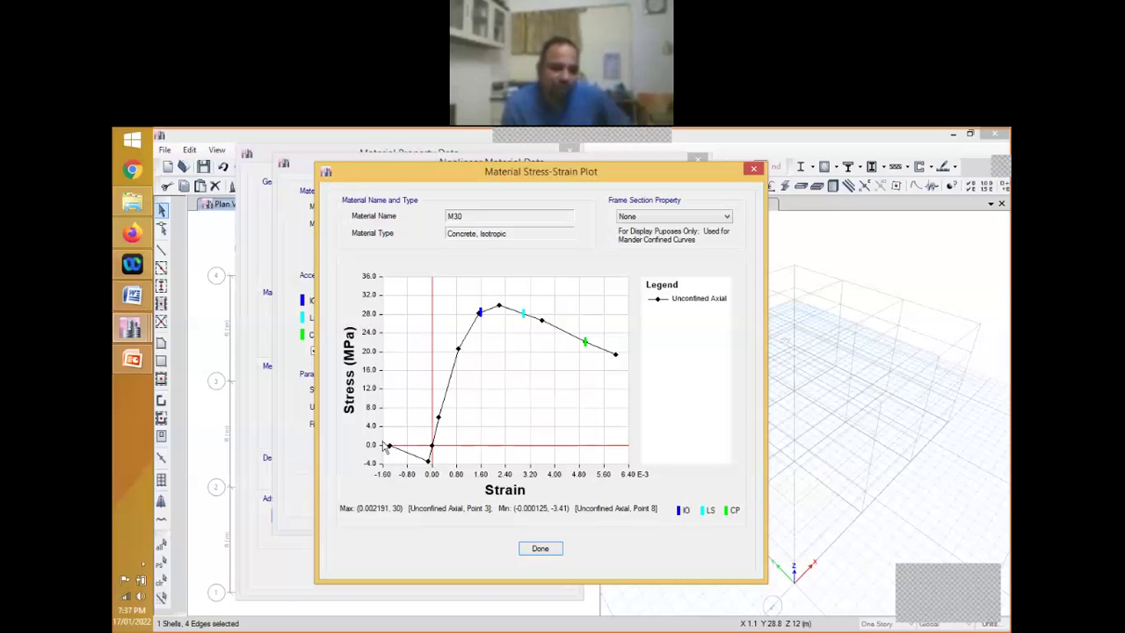
{"action": "left_click", "coordinate": [425, 458]}
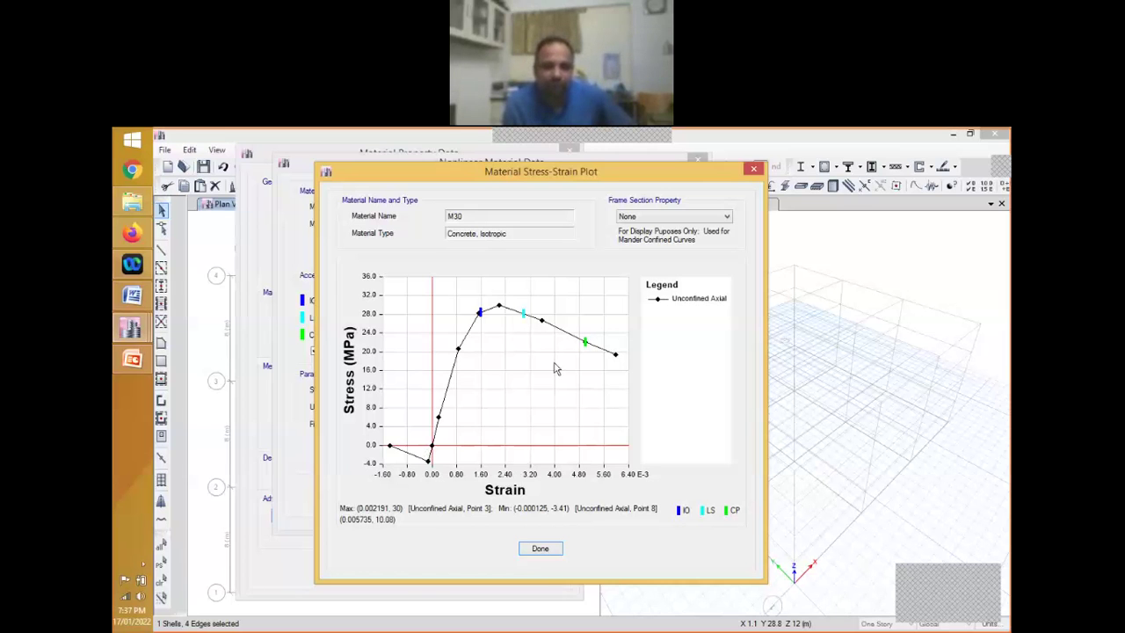
{"action": "left_click", "coordinate": [539, 548]}
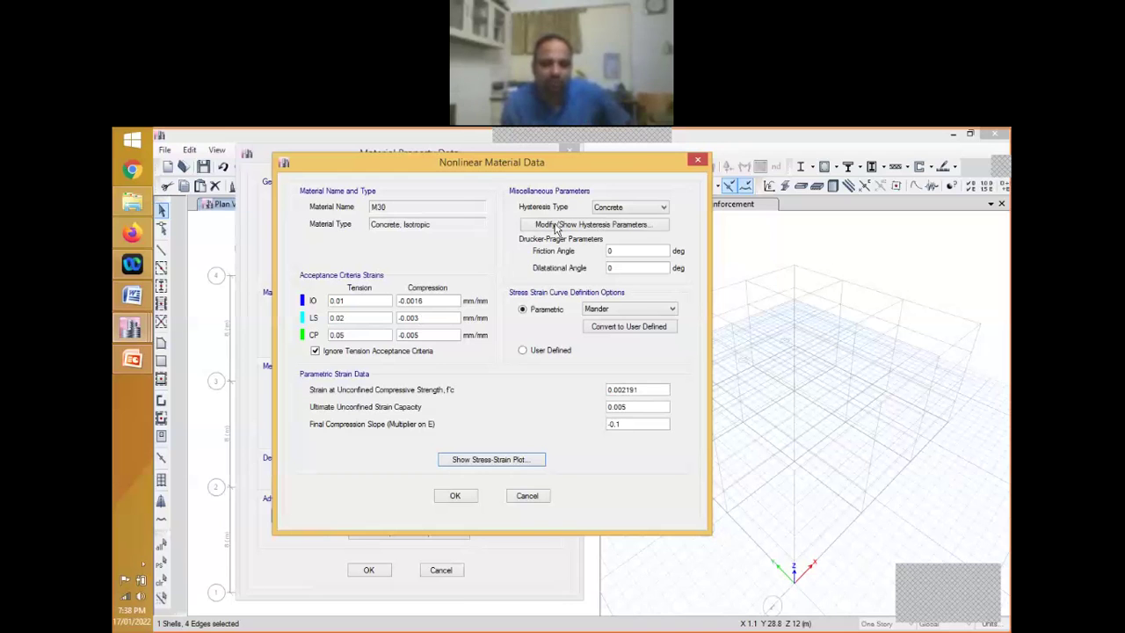
Keep the Concrete hysteresis type for M30 and set its energy degradation factor to 0.5
{"action": "left_click", "coordinate": [629, 207]}
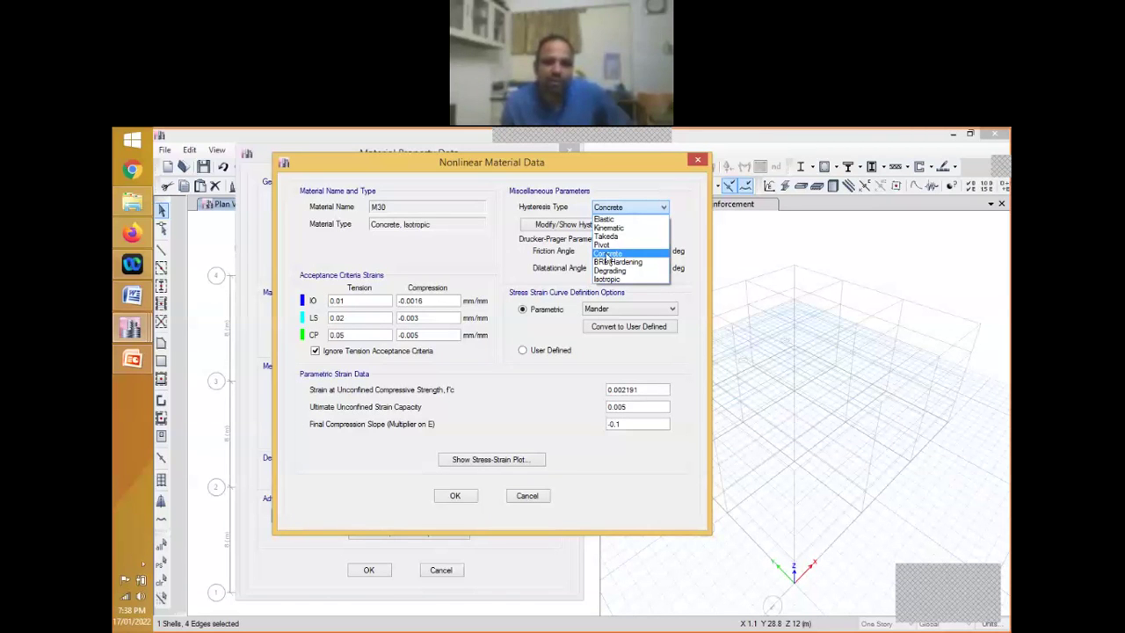
{"action": "left_click", "coordinate": [507, 217]}
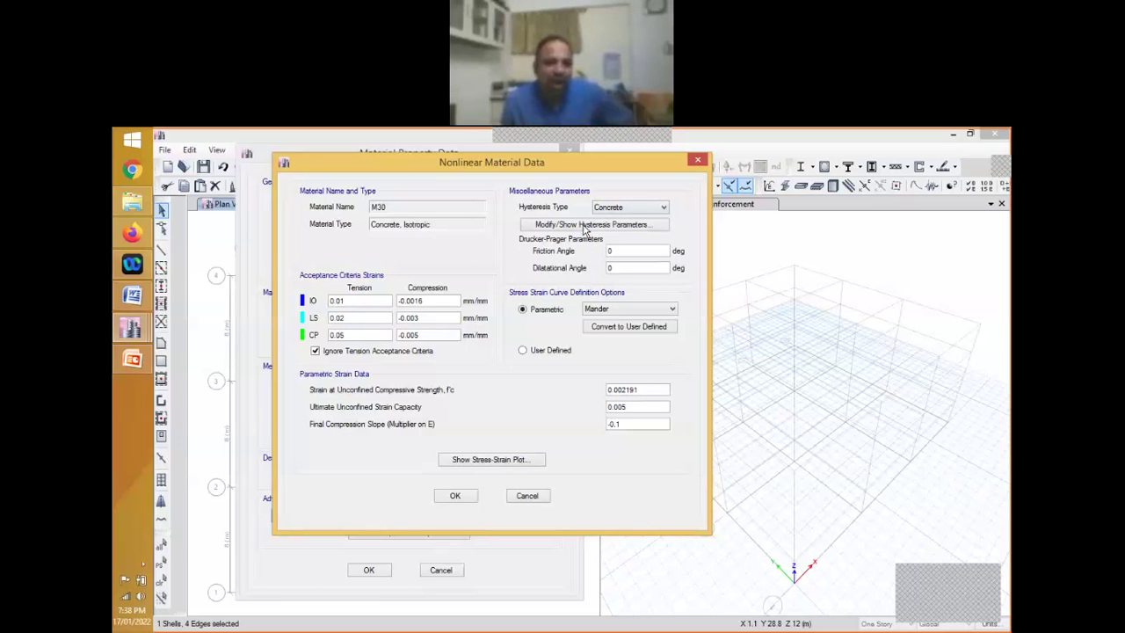
{"action": "left_click", "coordinate": [584, 226]}
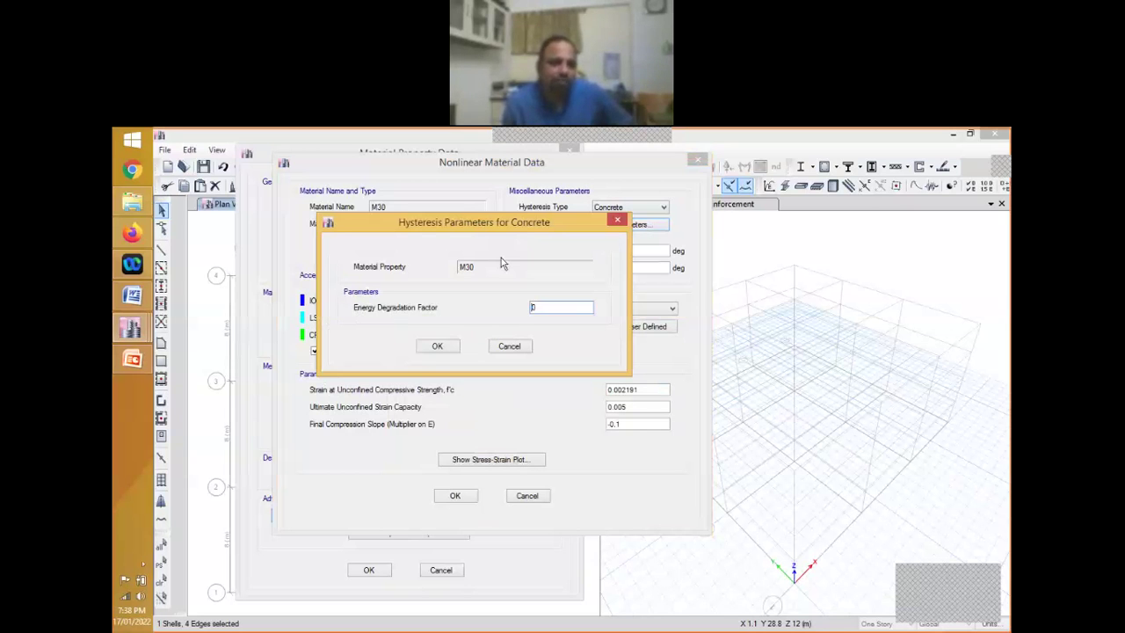
{"action": "left_click_drag", "start_coordinate": [500, 231], "coordinate": [461, 235]}
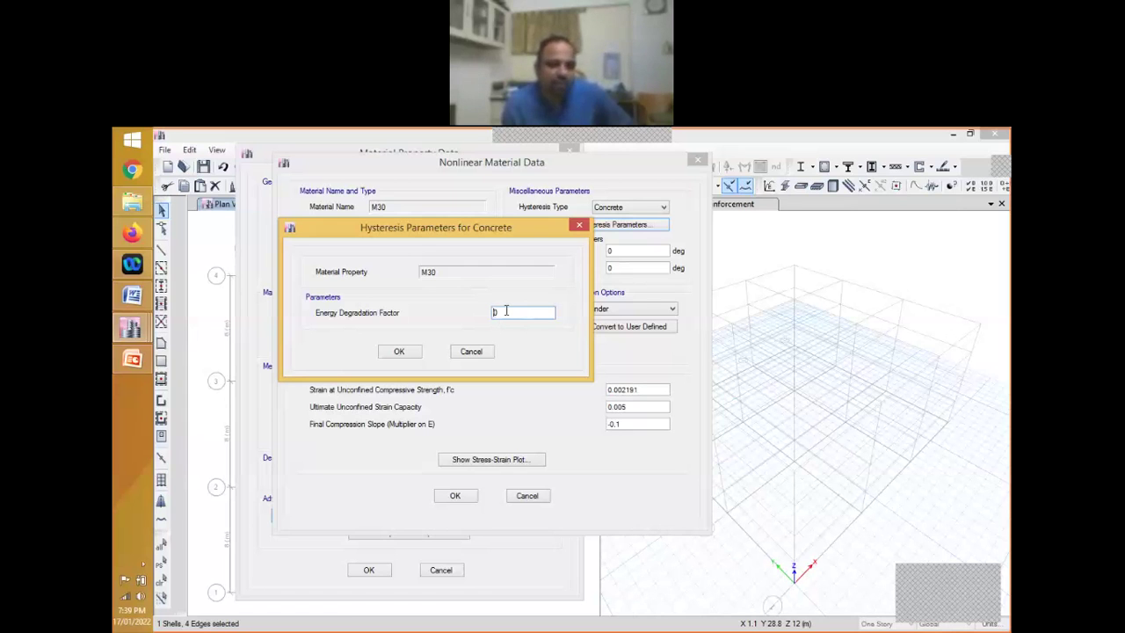
{"action": "left_click_drag", "start_coordinate": [502, 311], "coordinate": [472, 311]}
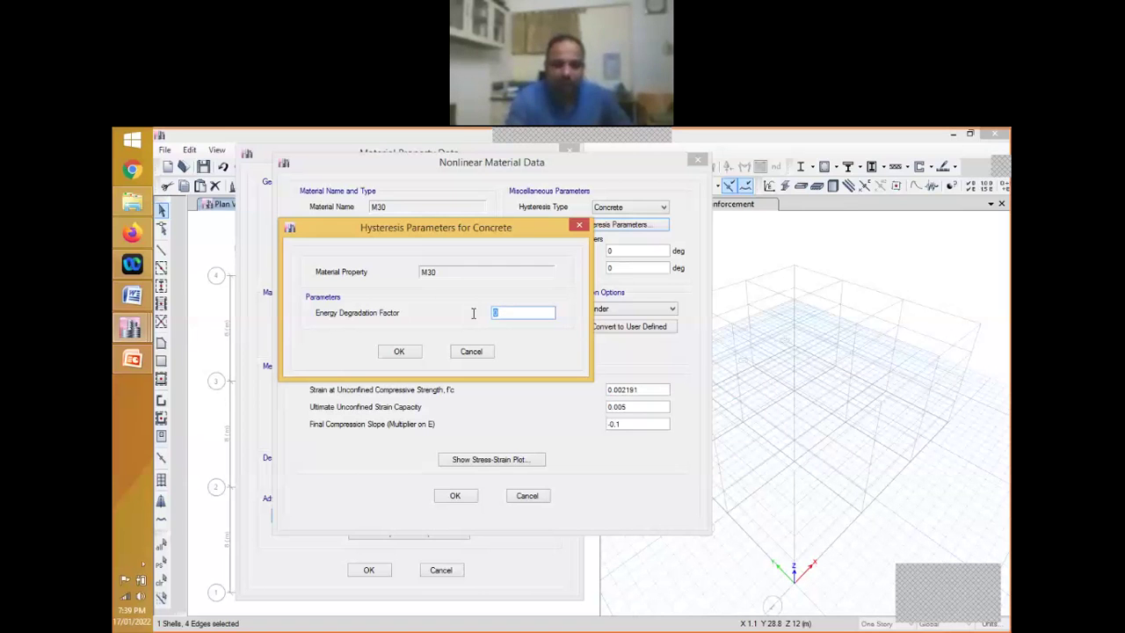
{"action": "type", "text": "0.5"}
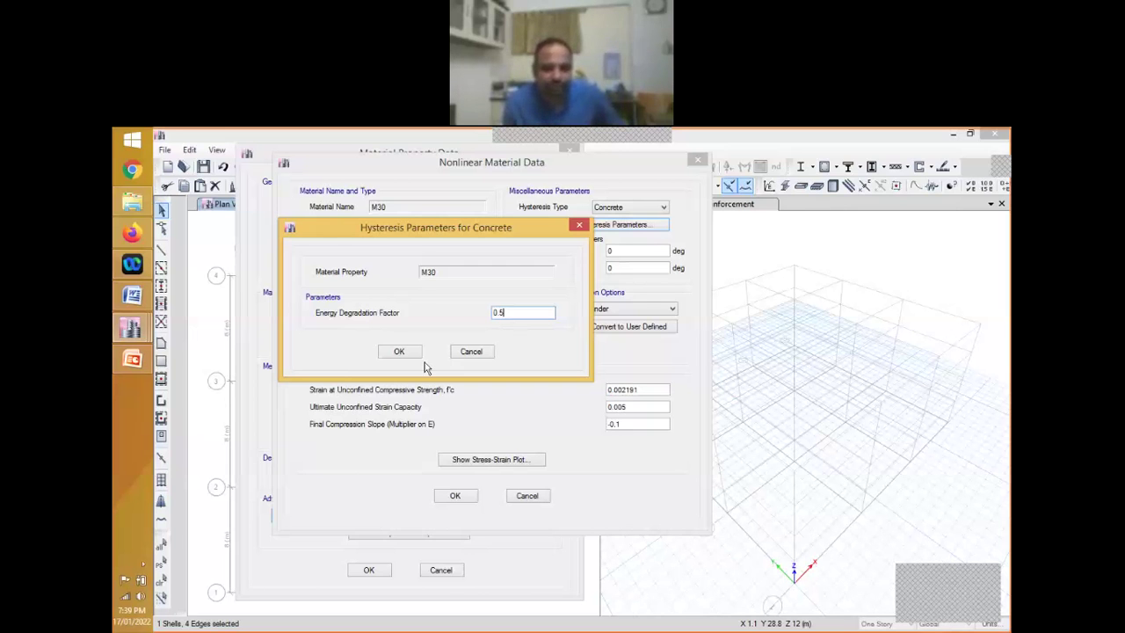
{"action": "key", "text": "Return"}
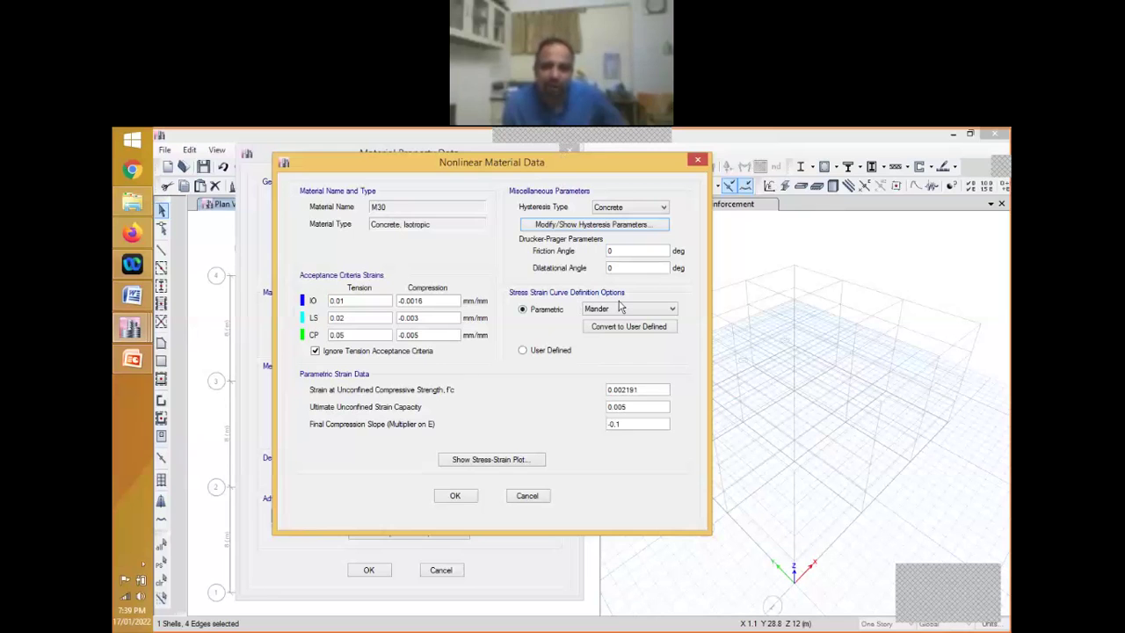
Convert the Mander stress-strain curve to user-defined points, review the strain and stress table, and return to the parametric definition
{"action": "left_click", "coordinate": [606, 310]}
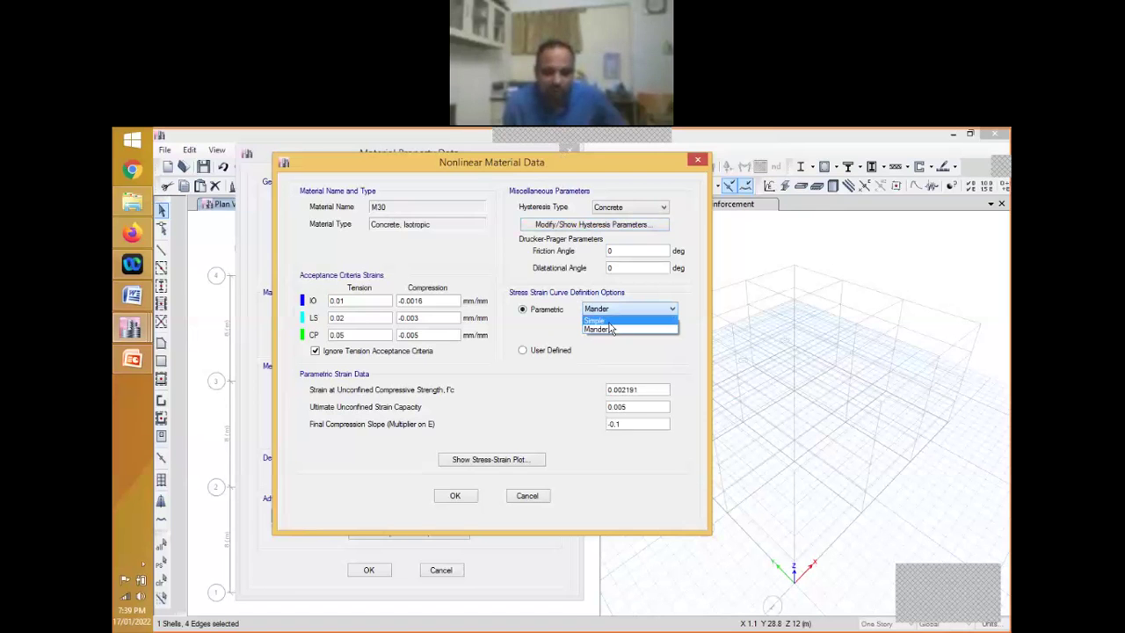
{"action": "left_click", "coordinate": [611, 329]}
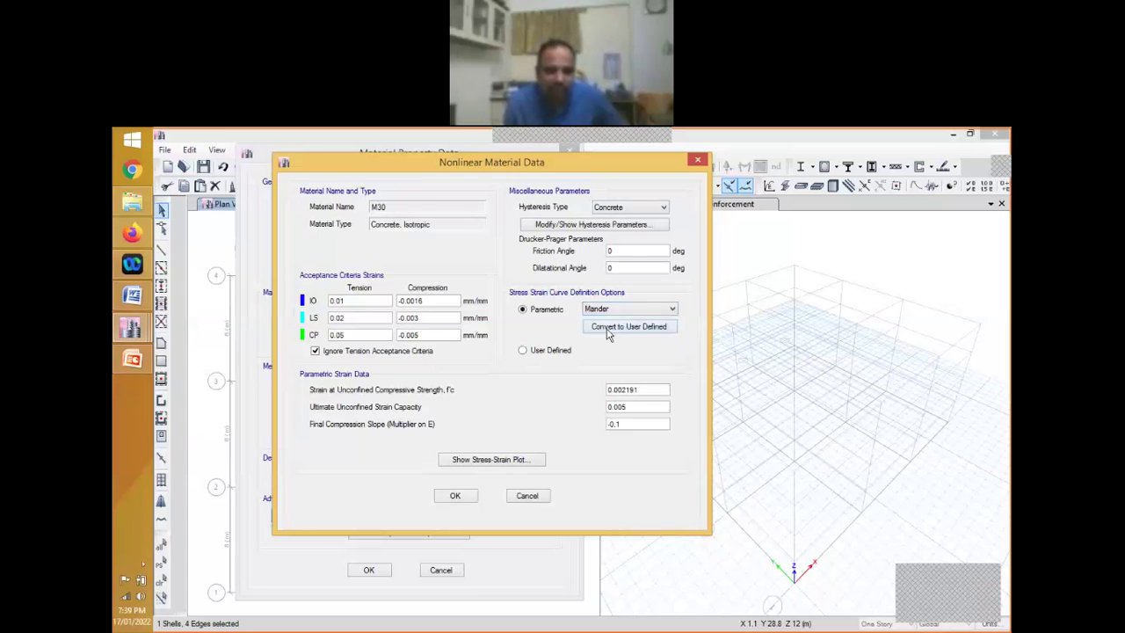
{"action": "left_click", "coordinate": [607, 327]}
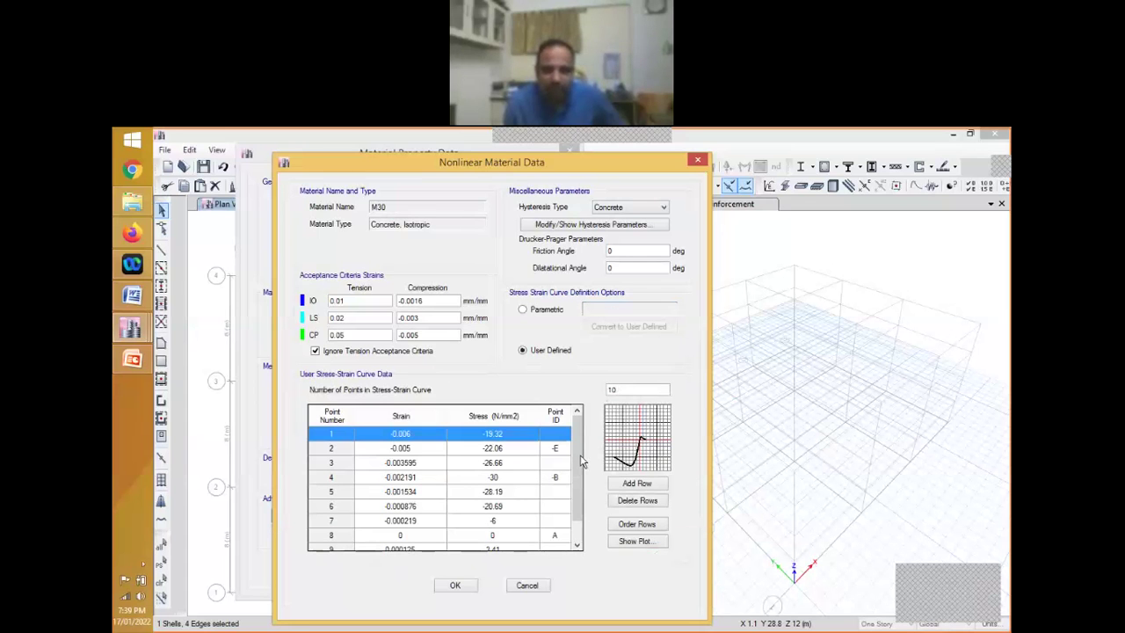
{"action": "scroll", "coordinate": [580, 461], "scroll_direction": "down", "scroll_amount": 1}
{"action": "scroll", "coordinate": [580, 461], "scroll_direction": "up", "scroll_amount": 1}
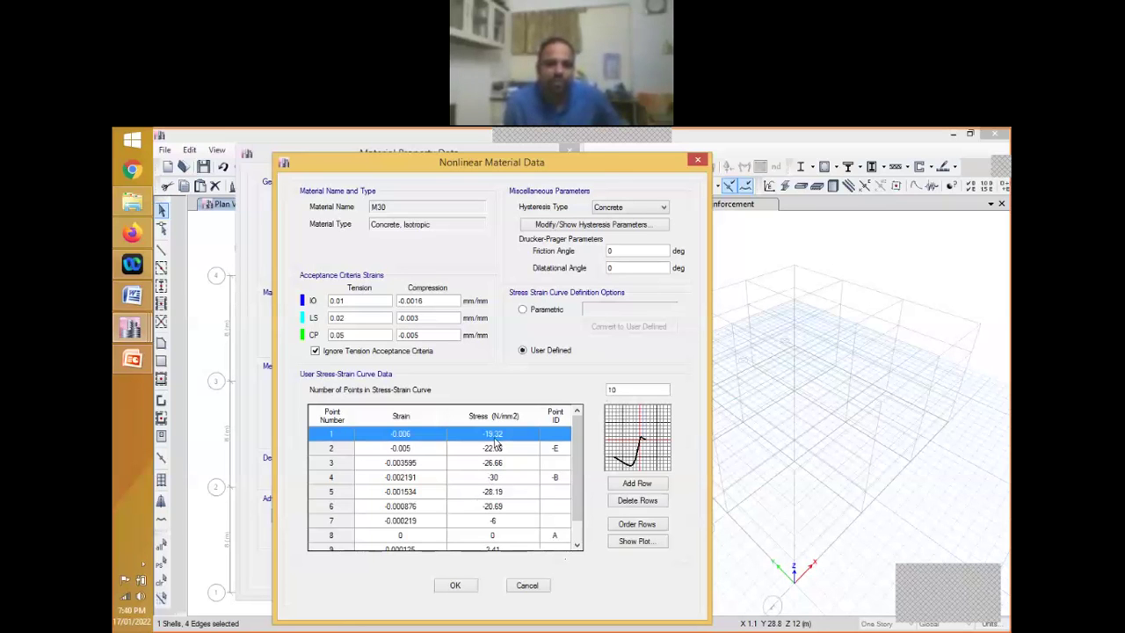
{"action": "left_click", "coordinate": [524, 310]}
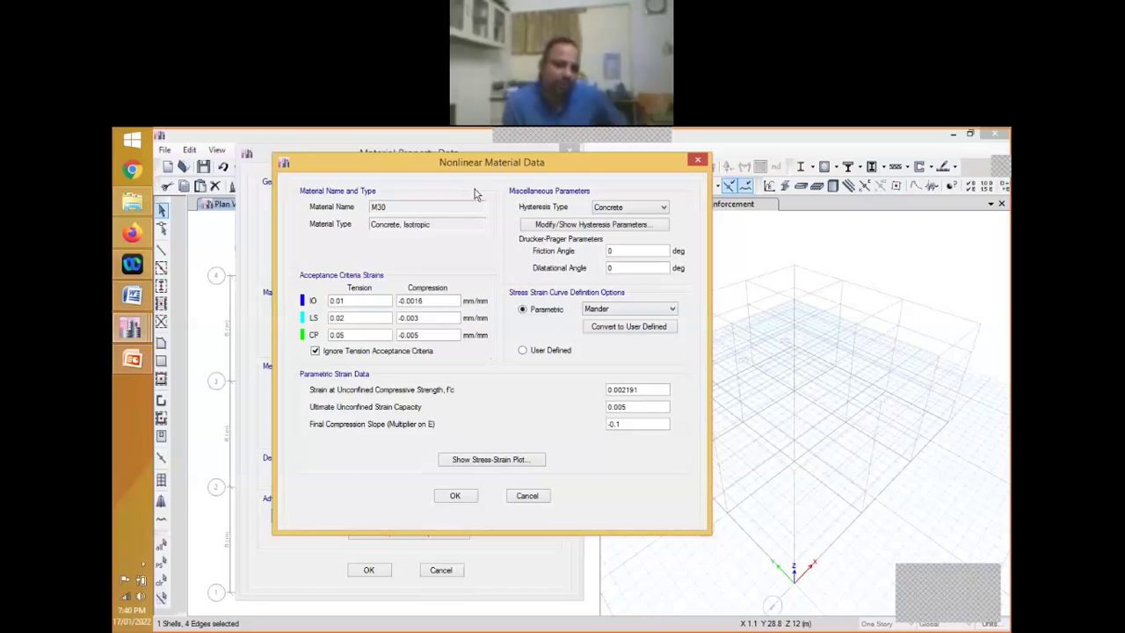
Examine the IO, LS and CP points on the M30 stress-strain plot and close the nonlinear material data
{"action": "left_click_drag", "start_coordinate": [460, 165], "coordinate": [487, 200]}
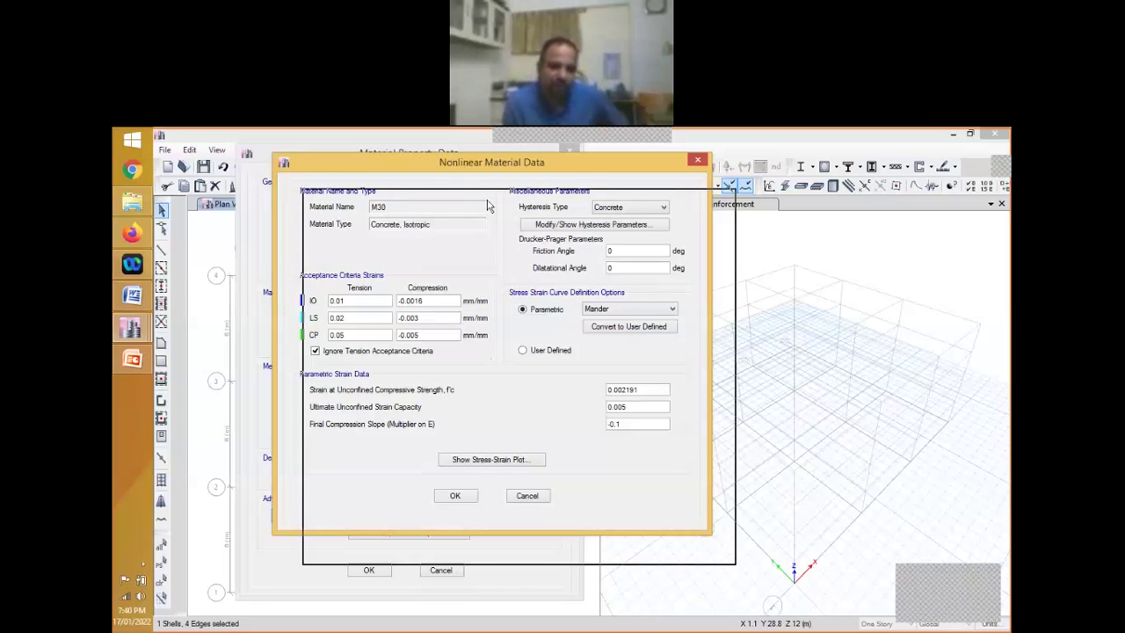
{"action": "left_click_drag", "start_coordinate": [488, 205], "coordinate": [488, 206]}
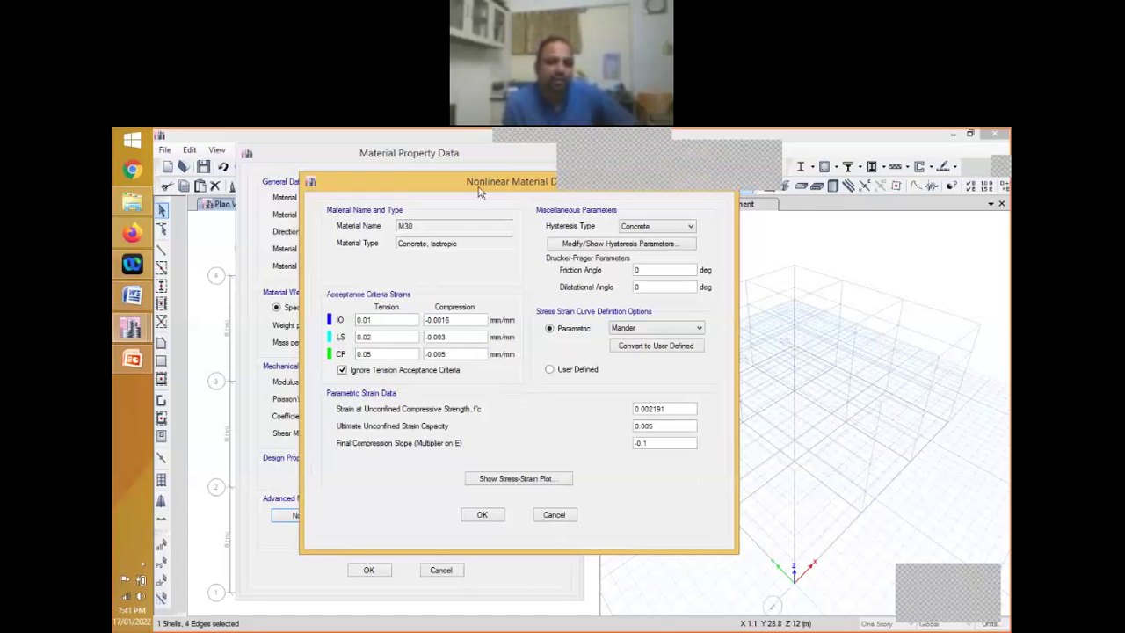
{"action": "left_click_drag", "start_coordinate": [479, 193], "coordinate": [456, 244]}
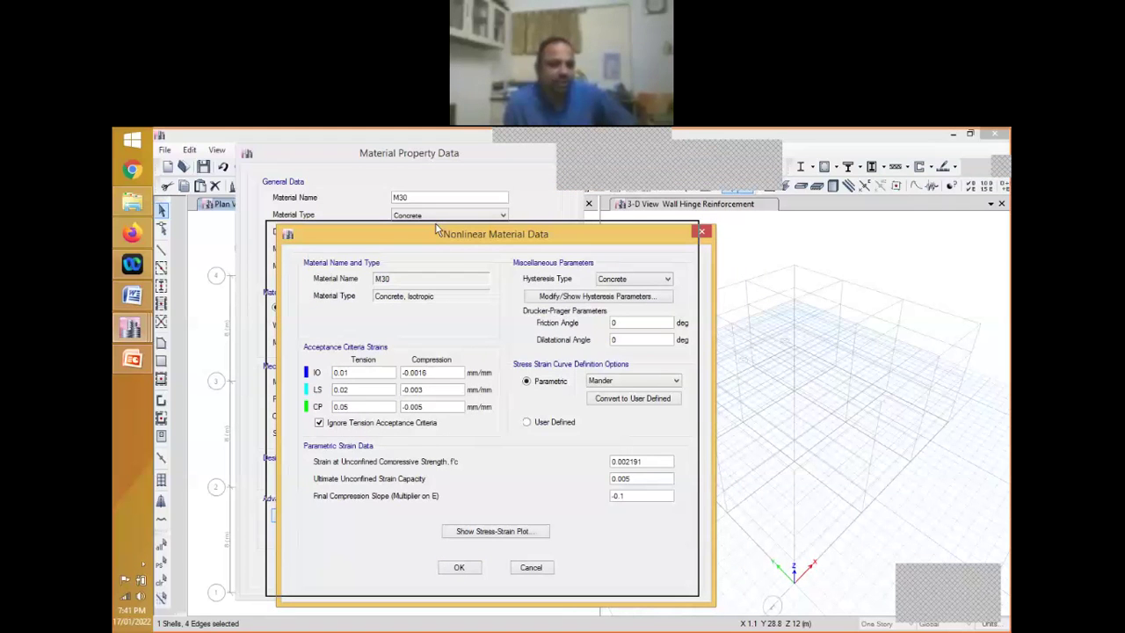
{"action": "left_click_drag", "start_coordinate": [436, 229], "coordinate": [427, 217]}
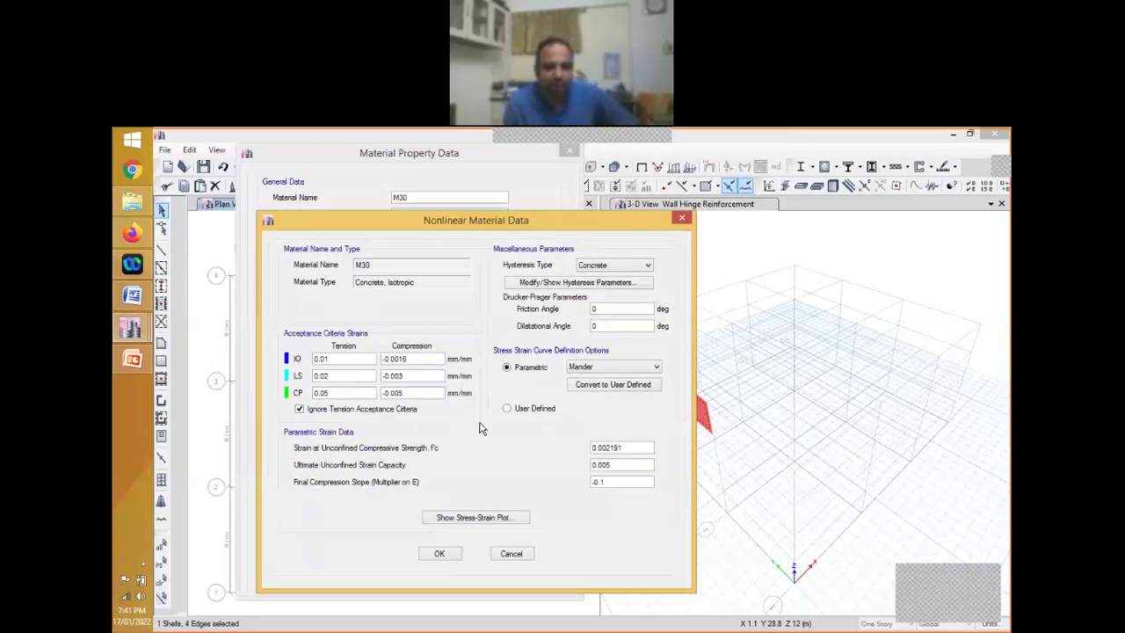
{"action": "left_click", "coordinate": [483, 518]}
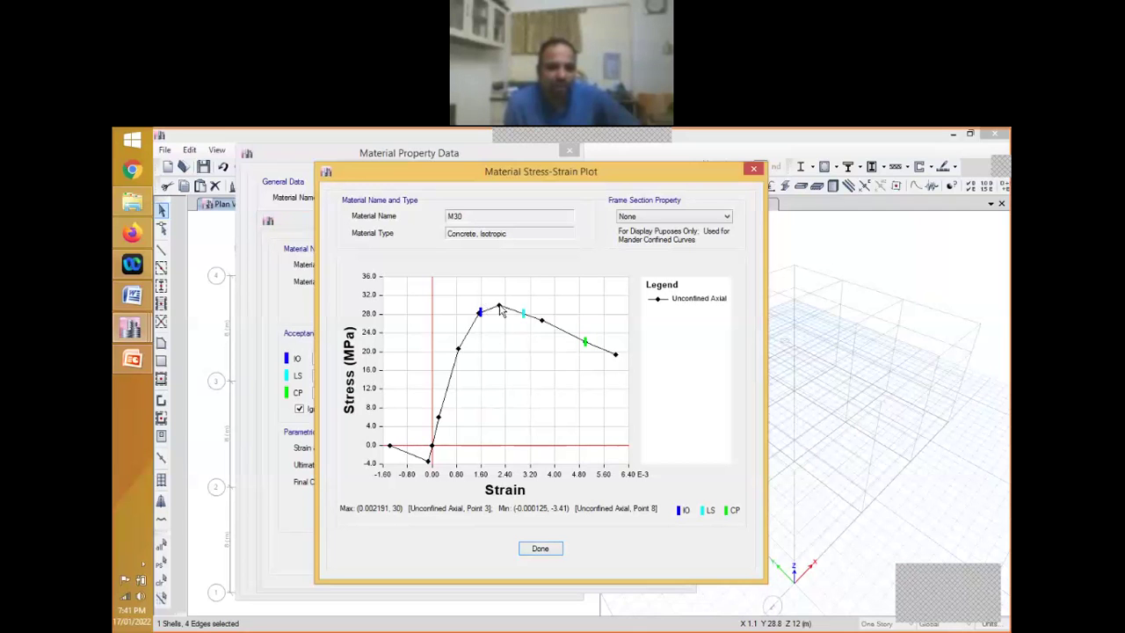
{"action": "left_click", "coordinate": [384, 307]}
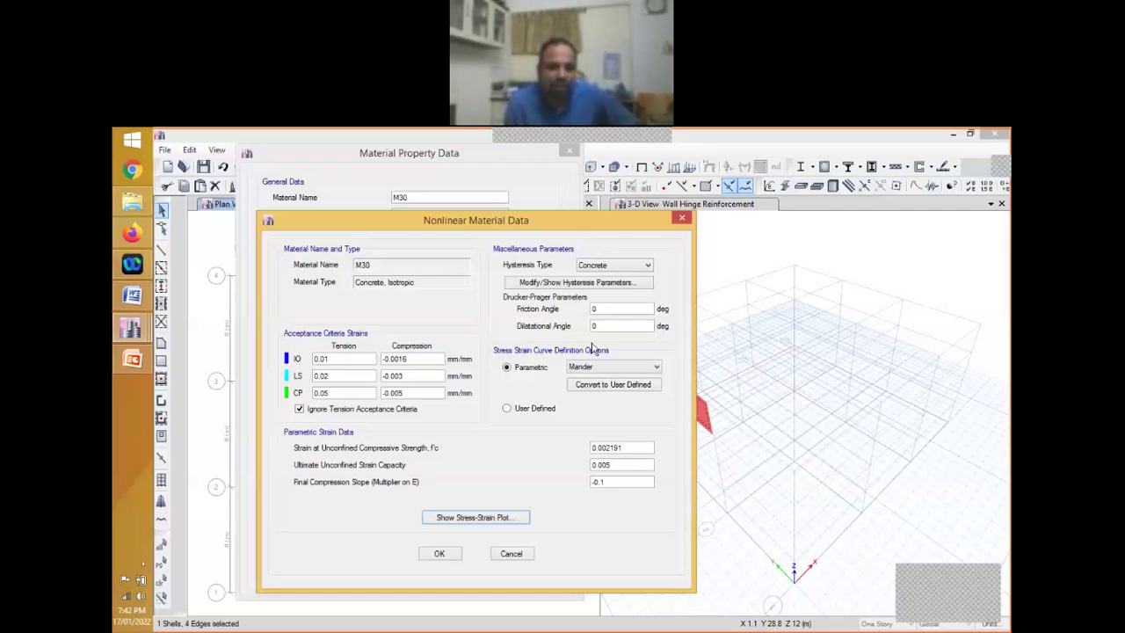
{"action": "left_click", "coordinate": [476, 516]}
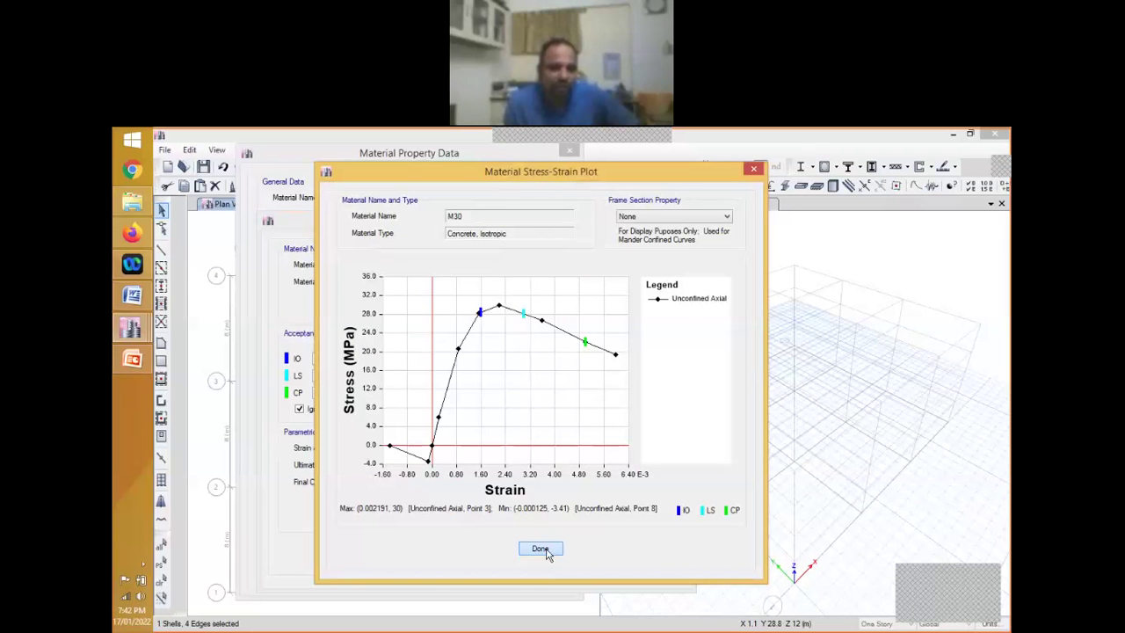
{"action": "left_click", "coordinate": [539, 549]}
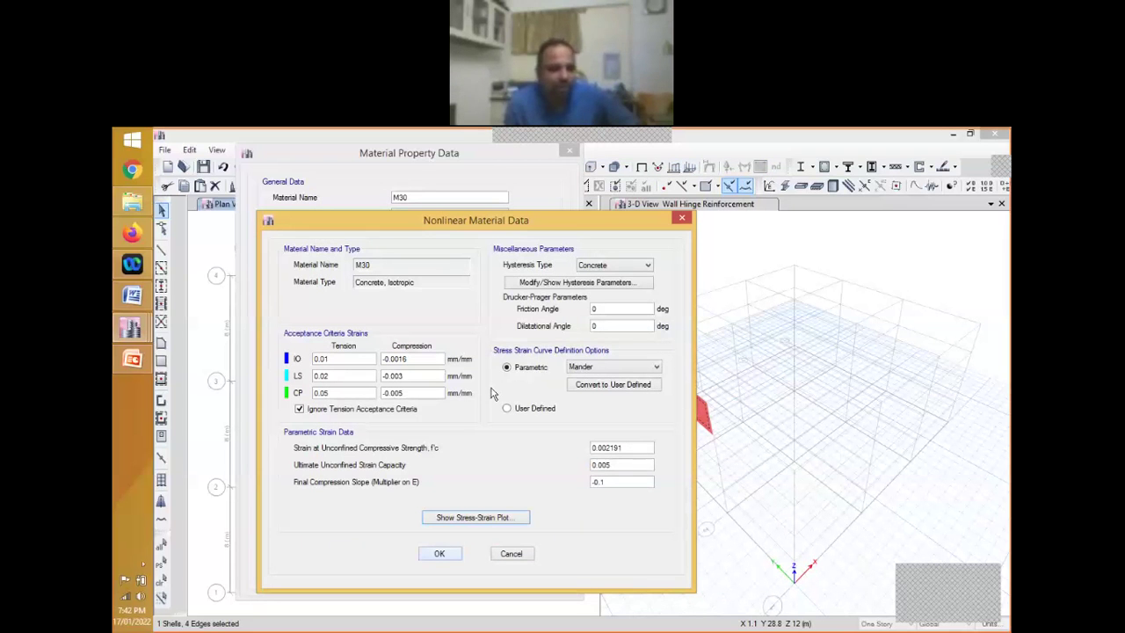
{"action": "key", "text": "Escape"}
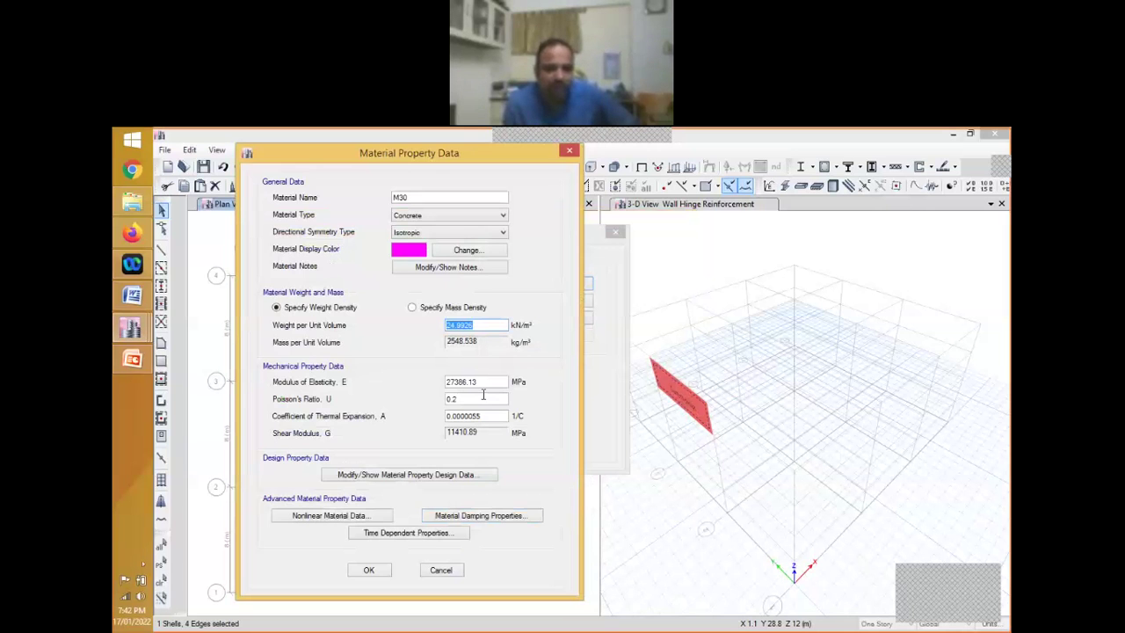
Check the cube compressive strength in the M30 design data and reopen the nonlinear material data
{"action": "left_click", "coordinate": [393, 479]}
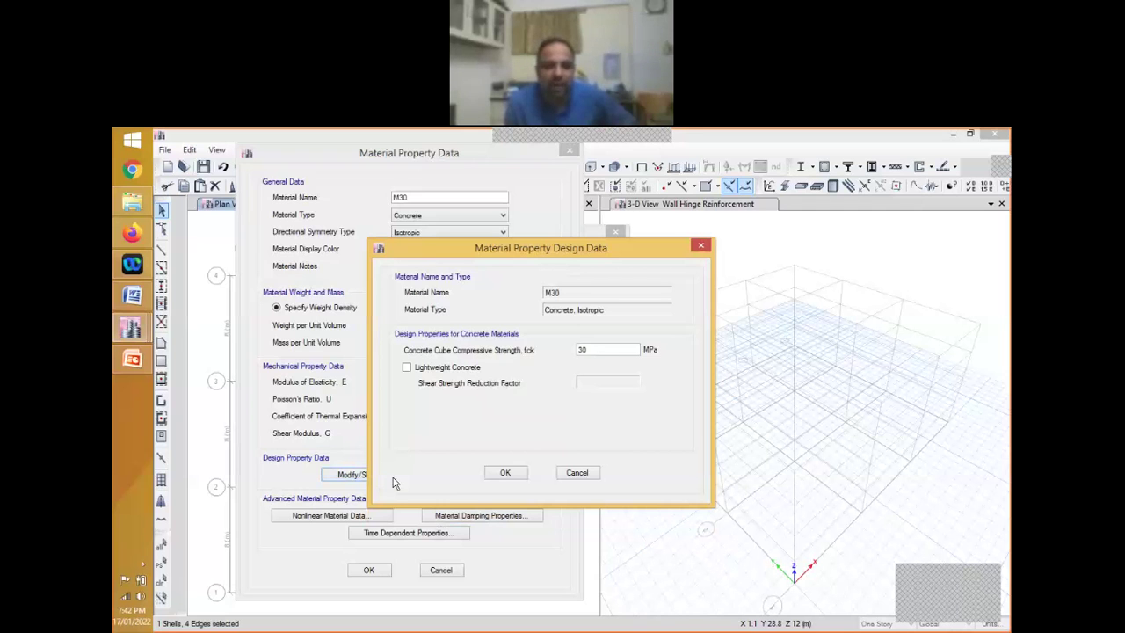
{"action": "left_click_drag", "start_coordinate": [540, 248], "coordinate": [494, 239]}
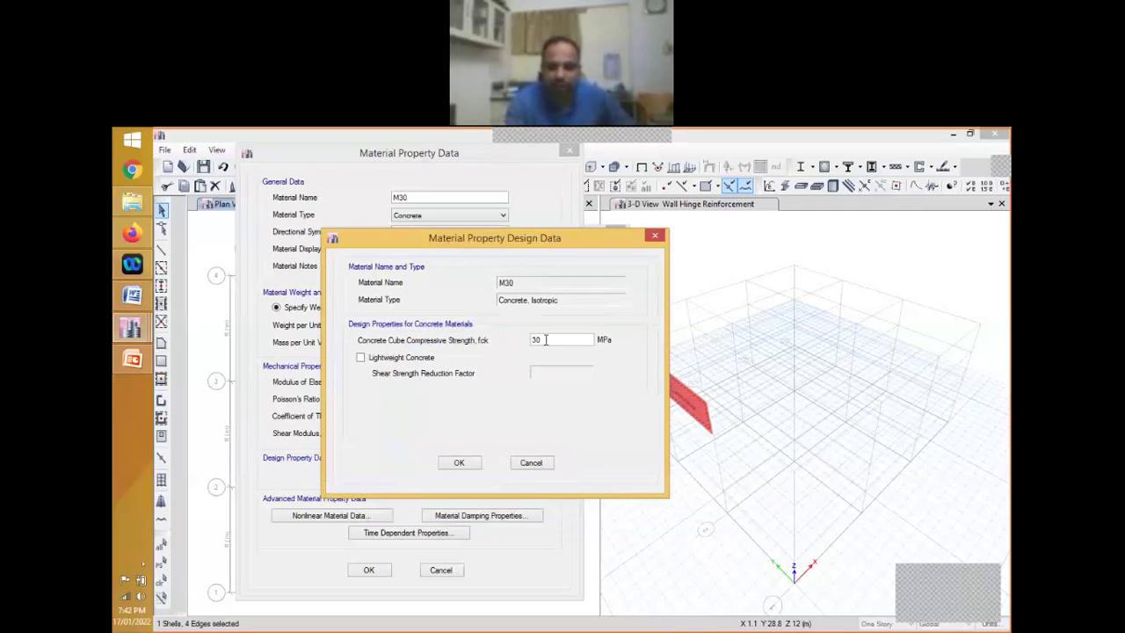
{"action": "double_click", "coordinate": [546, 339]}
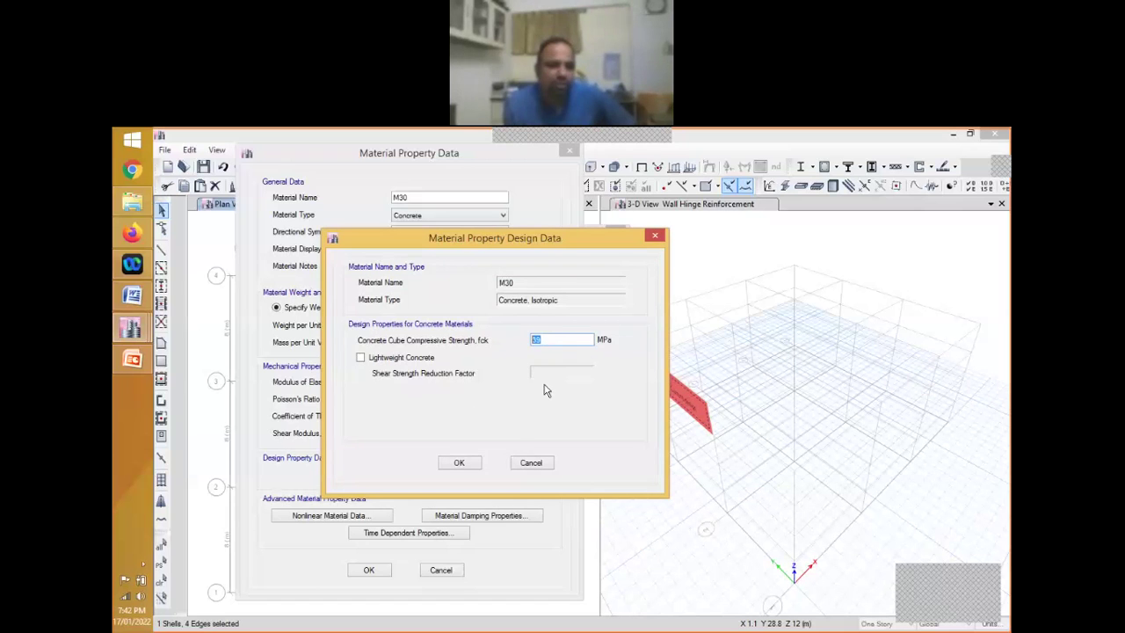
{"action": "left_click", "coordinate": [462, 464]}
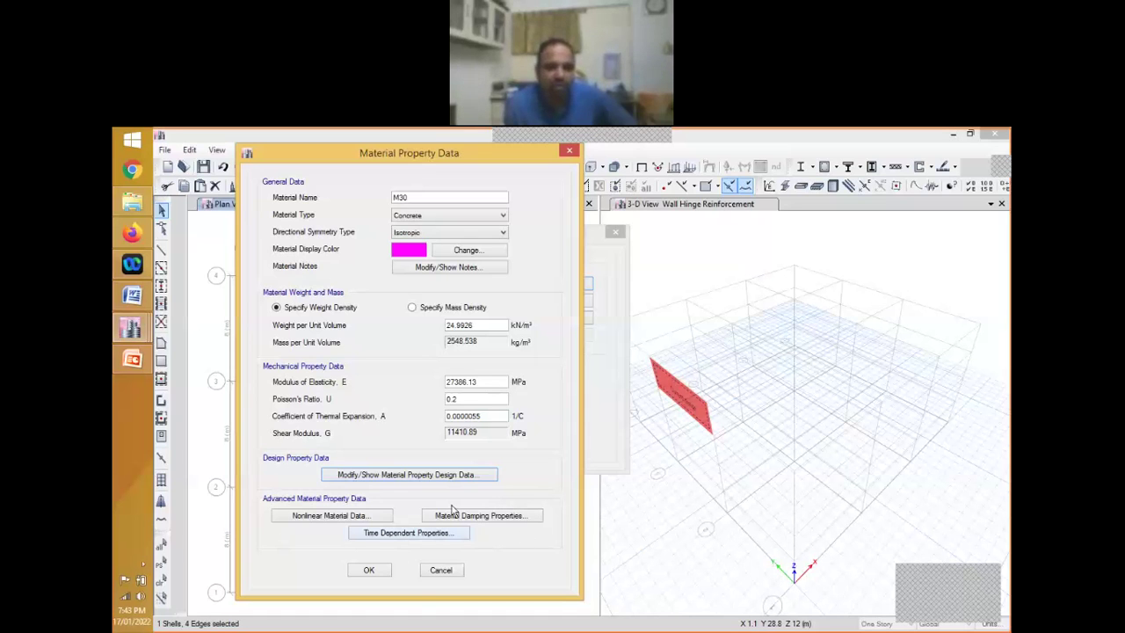
{"action": "left_click", "coordinate": [355, 519]}
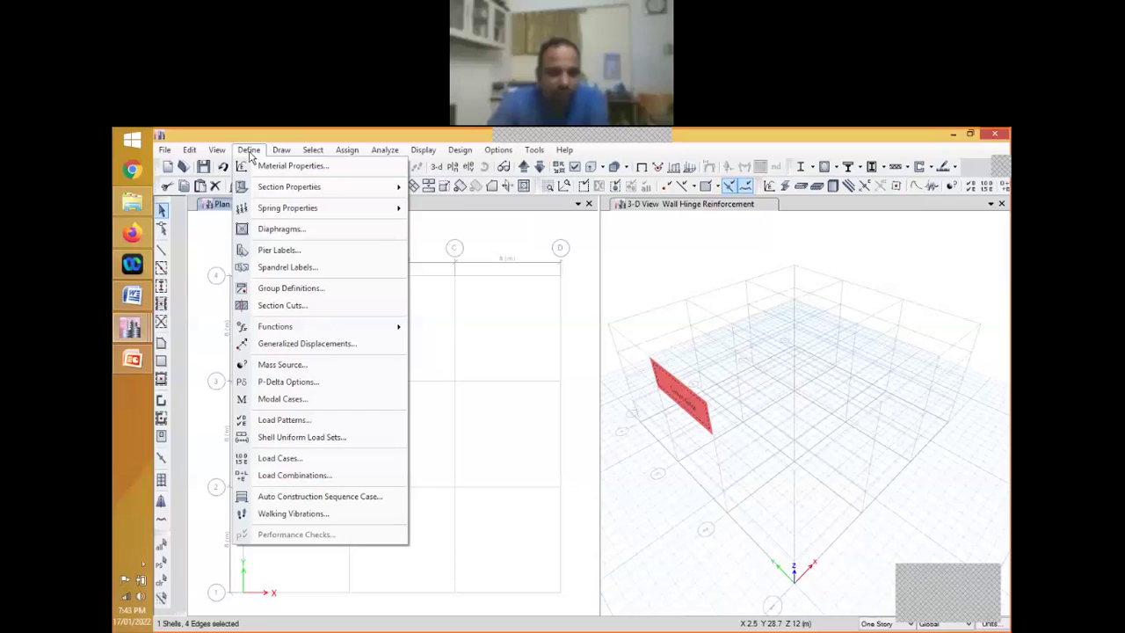
Start a new frame/wall nonlinear hinge with concrete defaults and set its deformation-controlled type to Fiber P-M2-M3
{"action": "mouse_move", "coordinate": [289, 186]}
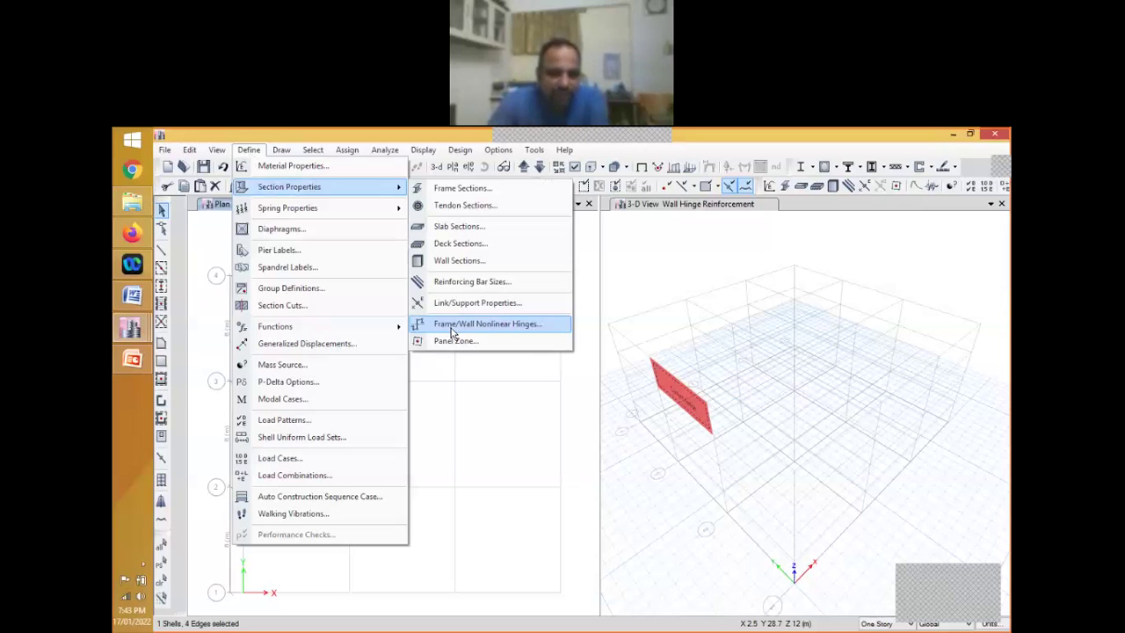
{"action": "left_click", "coordinate": [452, 325]}
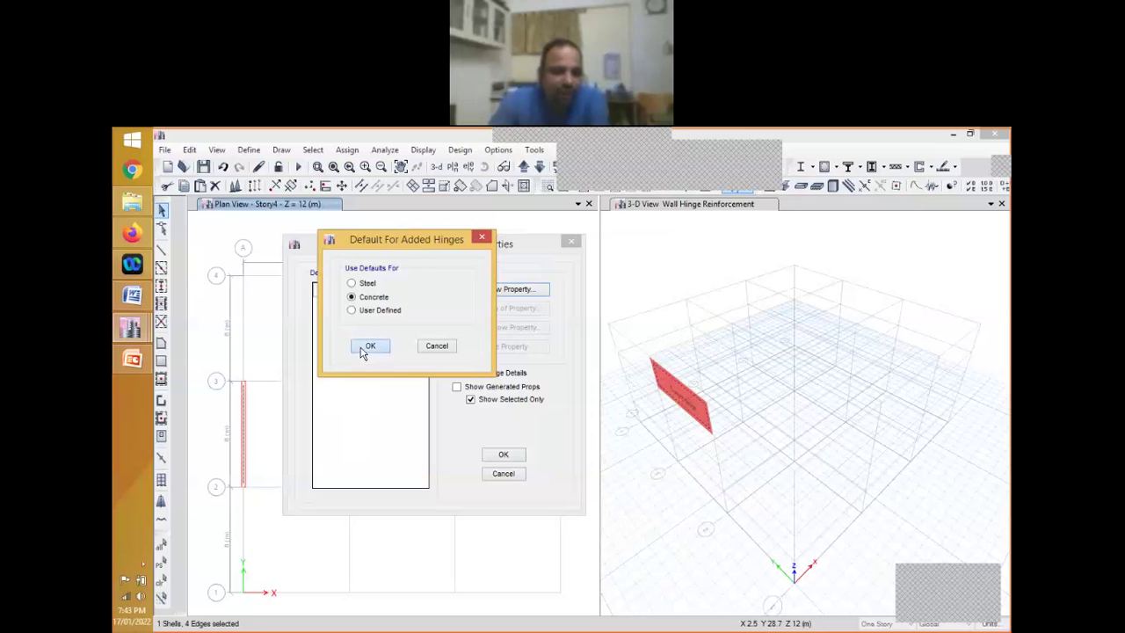
{"action": "left_click", "coordinate": [366, 348]}
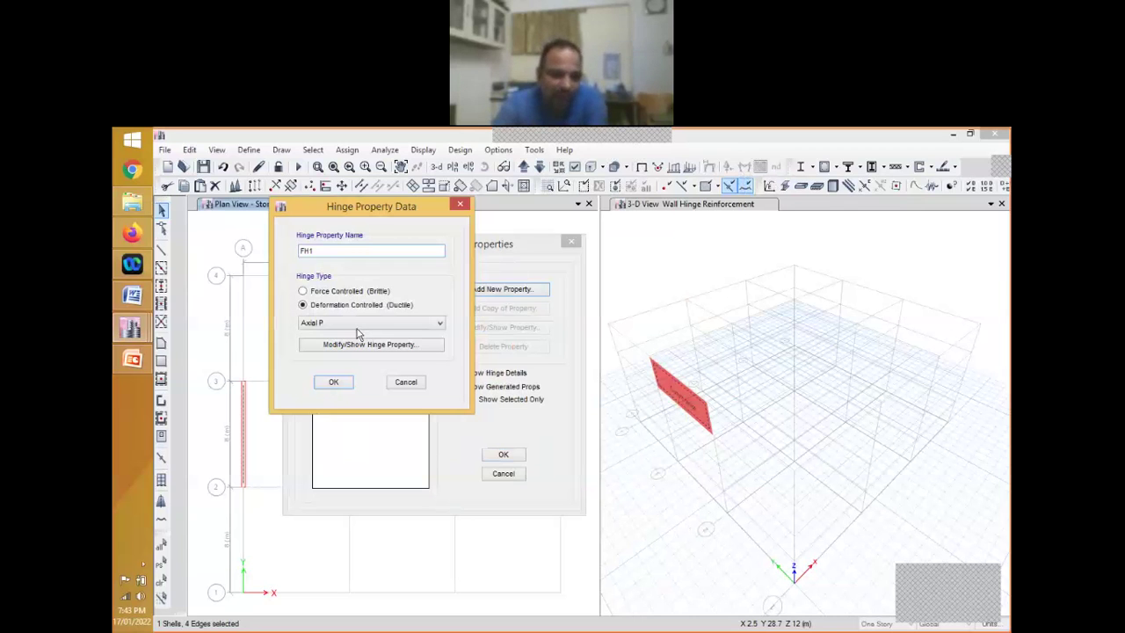
{"action": "left_click", "coordinate": [357, 329]}
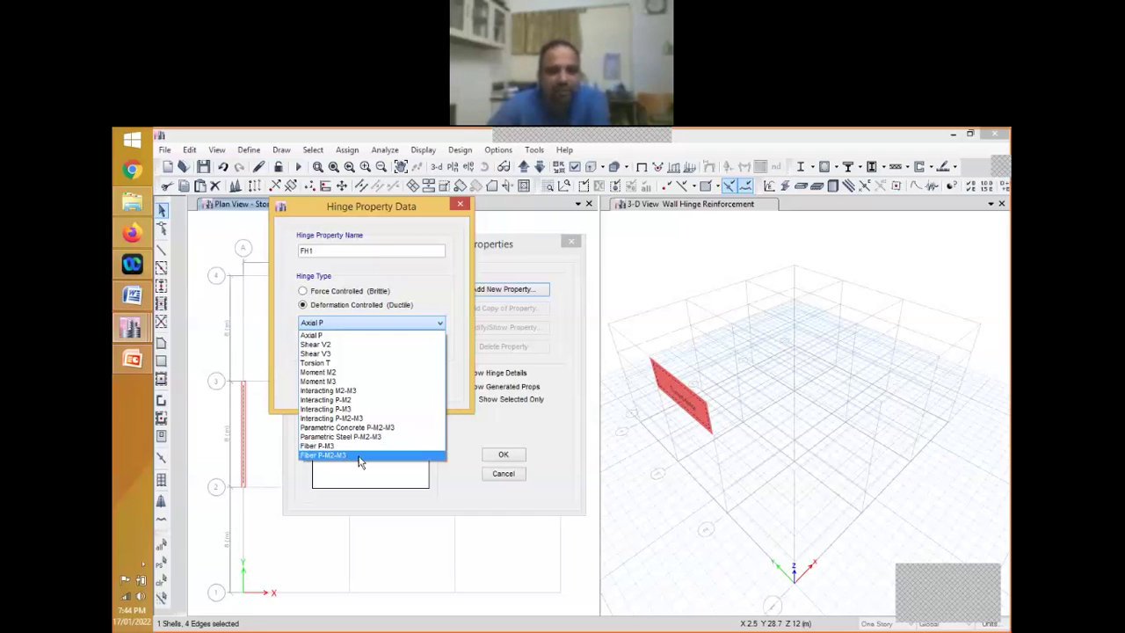
{"action": "left_click", "coordinate": [322, 455]}
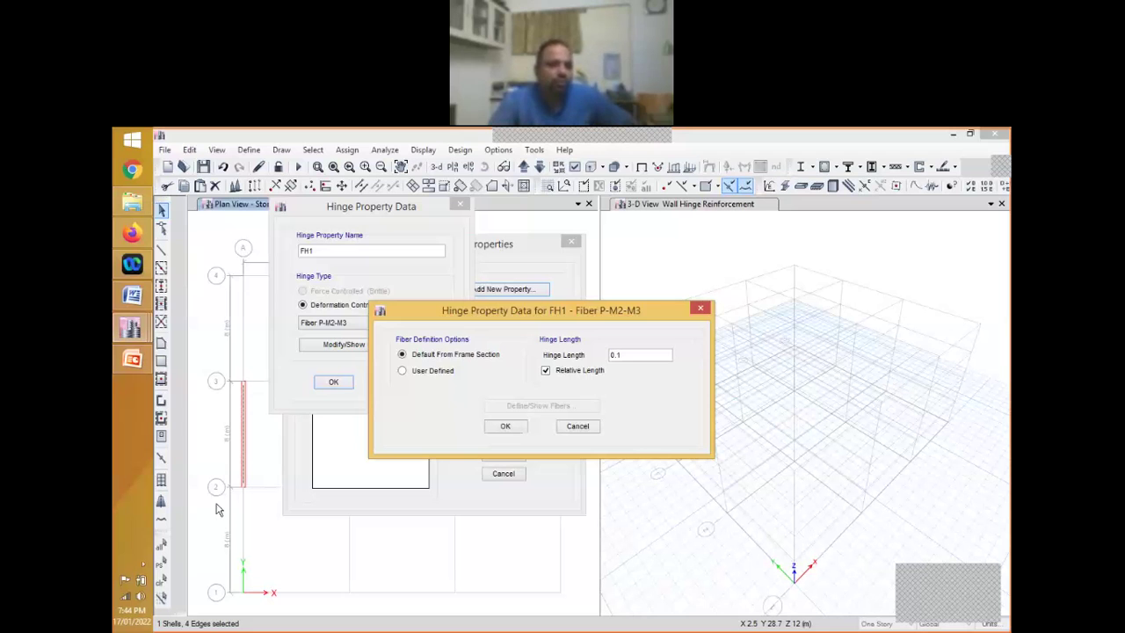
Review the fiber definition and hinge length options, and cancel the new hinge definition
{"action": "left_click_drag", "start_coordinate": [506, 311], "coordinate": [405, 245]}
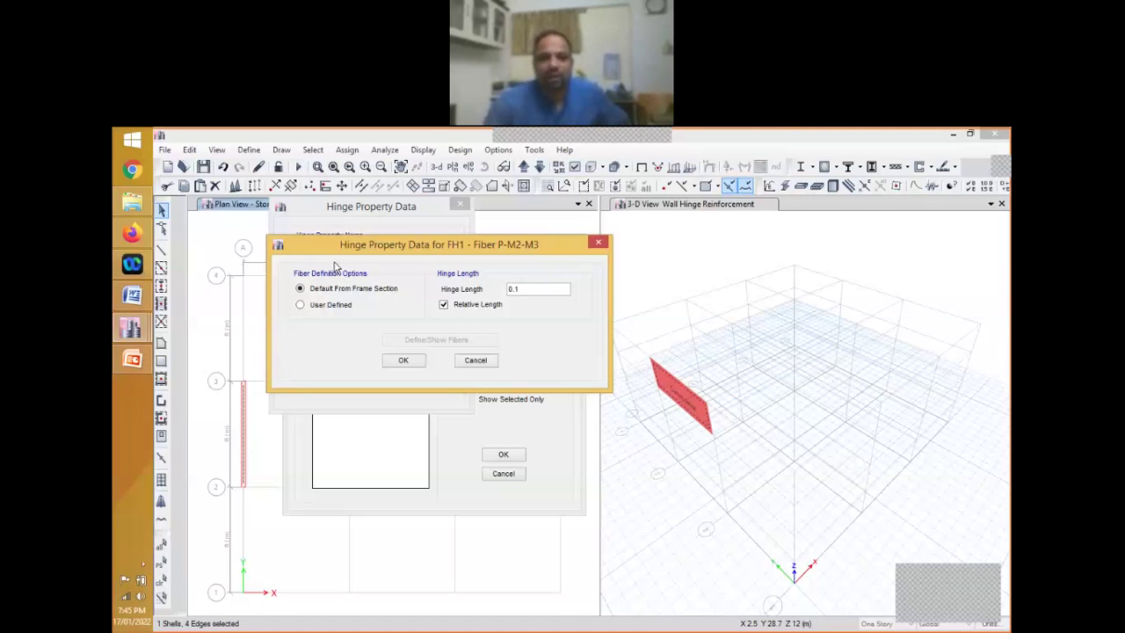
{"action": "left_click", "coordinate": [475, 361]}
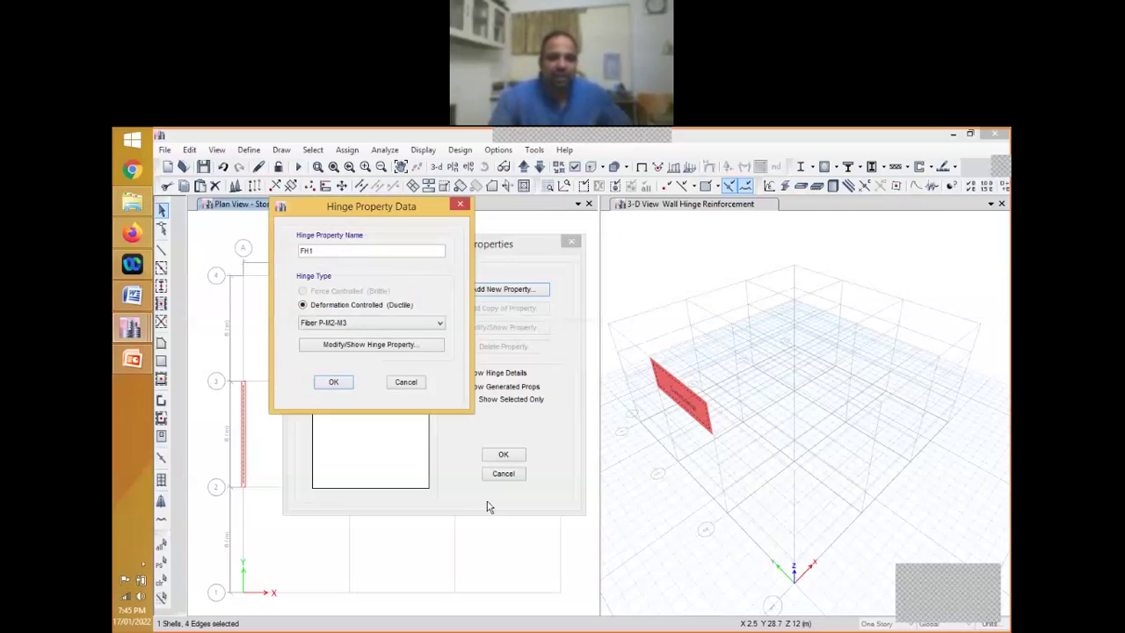
{"action": "left_click", "coordinate": [416, 386]}
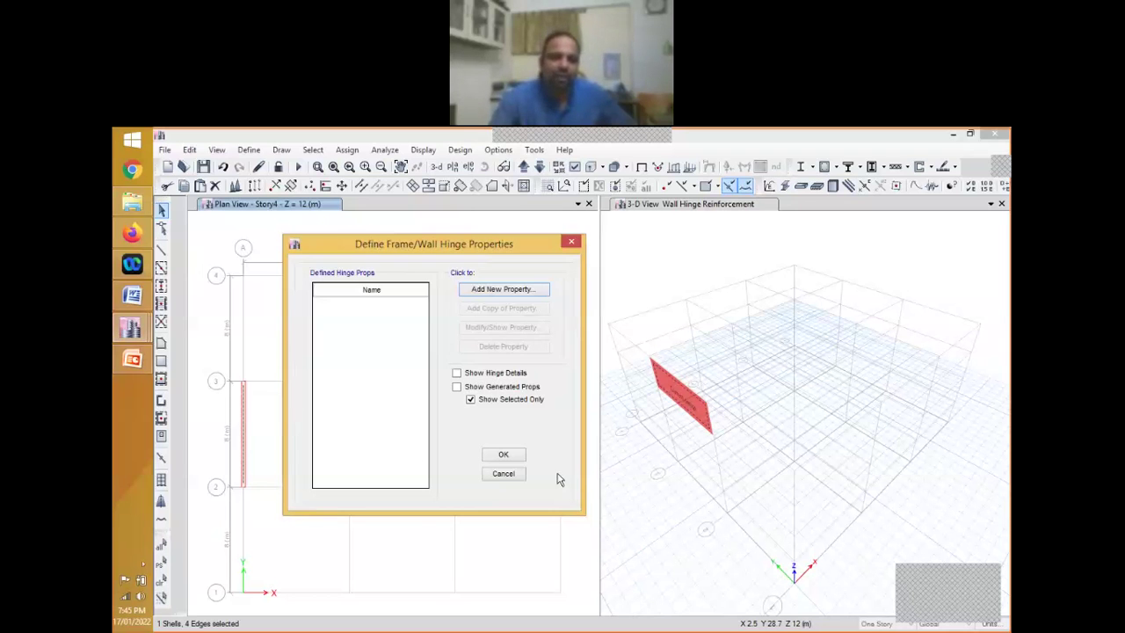
{"action": "left_click", "coordinate": [520, 473]}
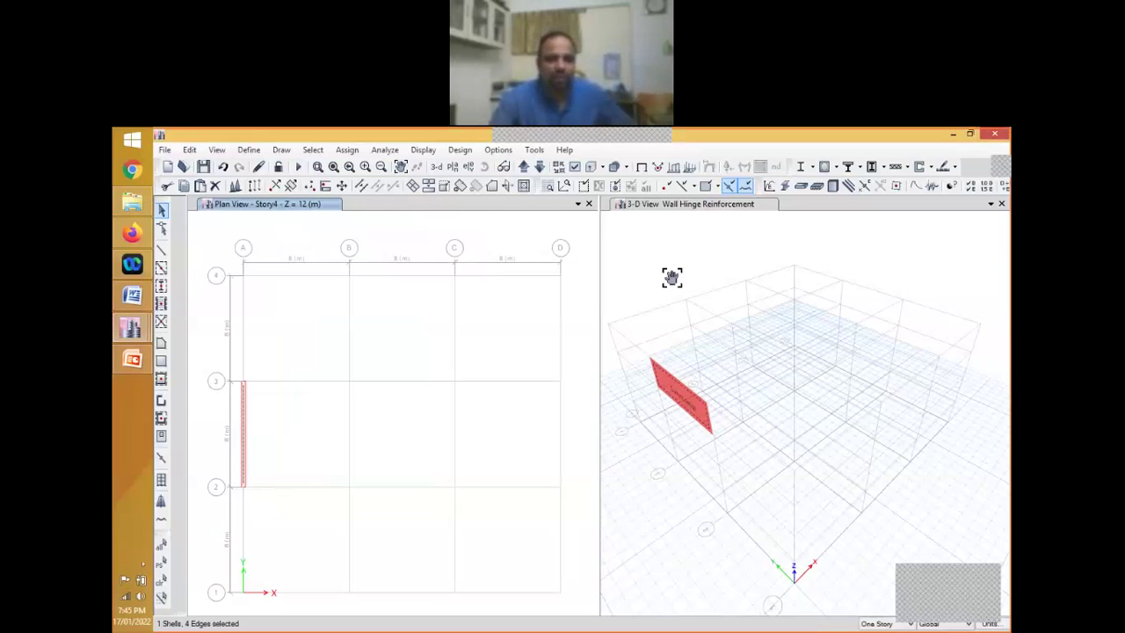
Start a new concrete rectangular frame section and set its material to M30
{"action": "middle_click_drag", "start_coordinate": [672, 278], "coordinate": [664, 275]}
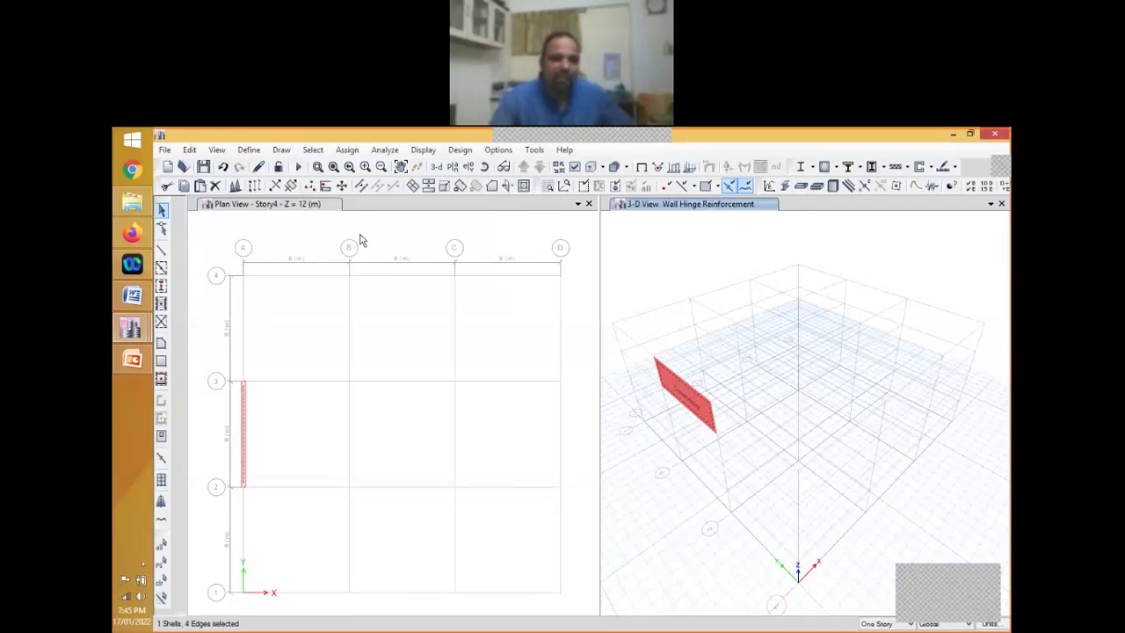
{"action": "left_click", "coordinate": [292, 214]}
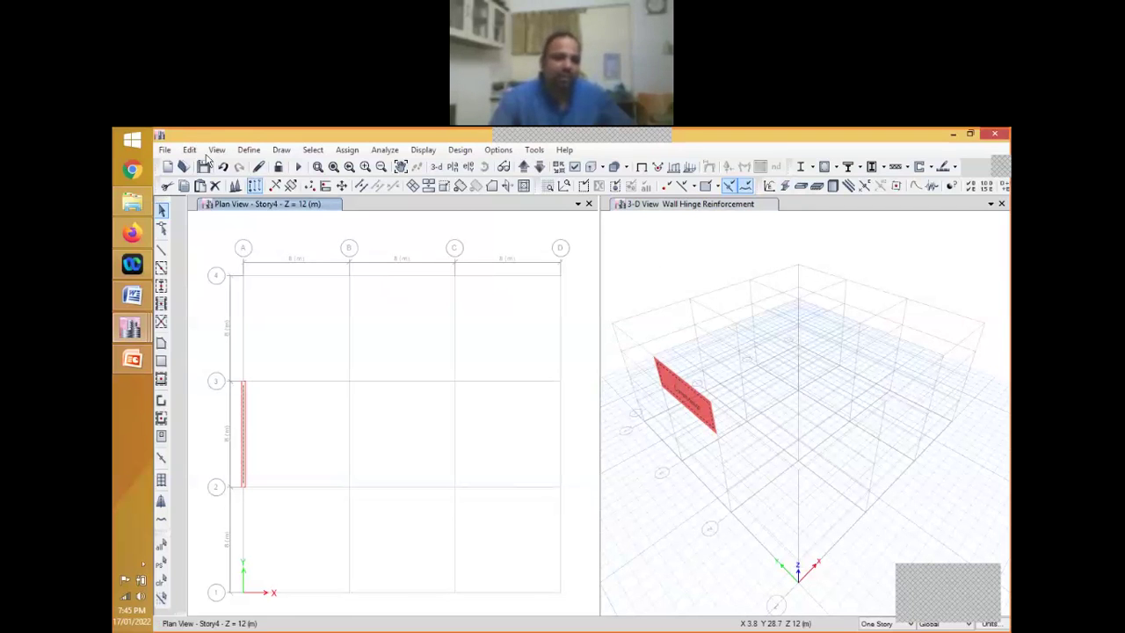
{"action": "left_click", "coordinate": [249, 149]}
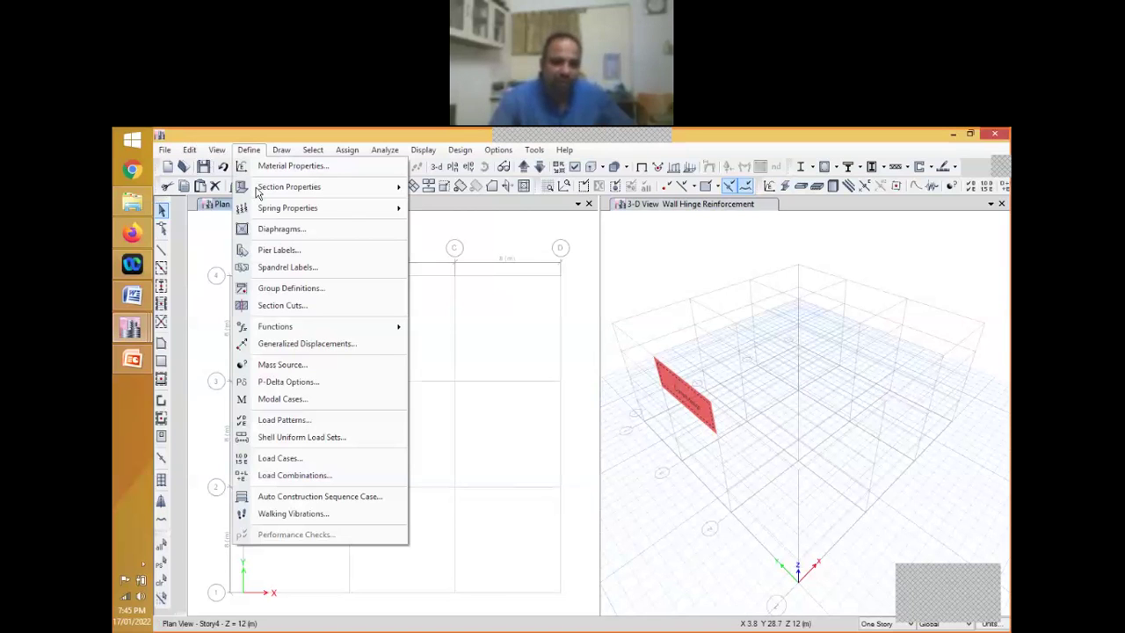
{"action": "left_click", "coordinate": [444, 188]}
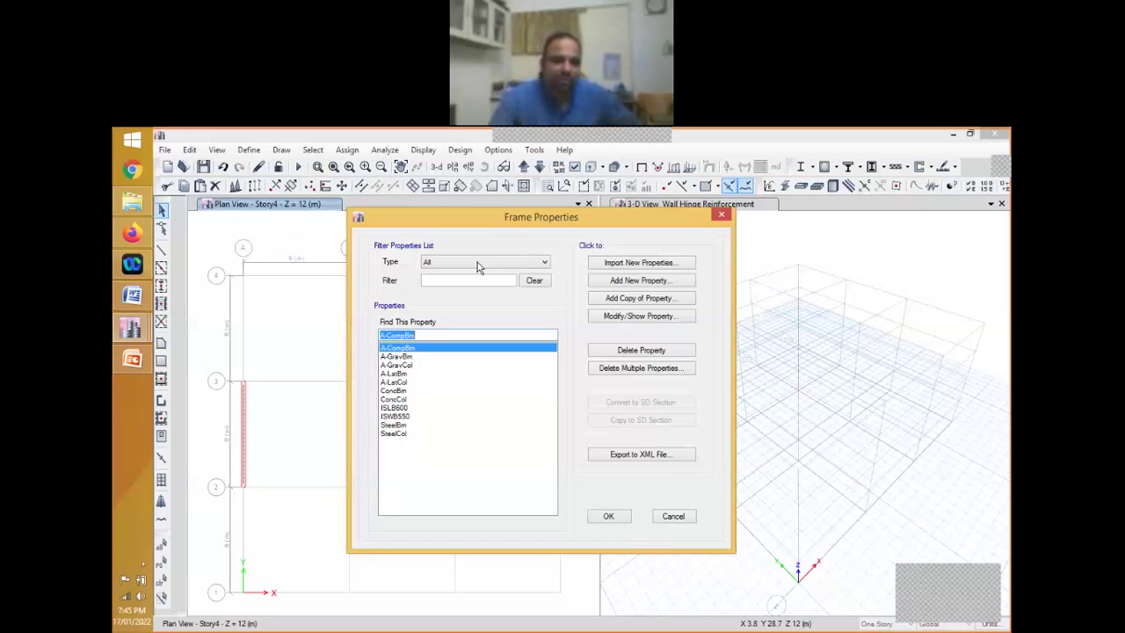
{"action": "left_click_drag", "start_coordinate": [445, 217], "coordinate": [330, 217]}
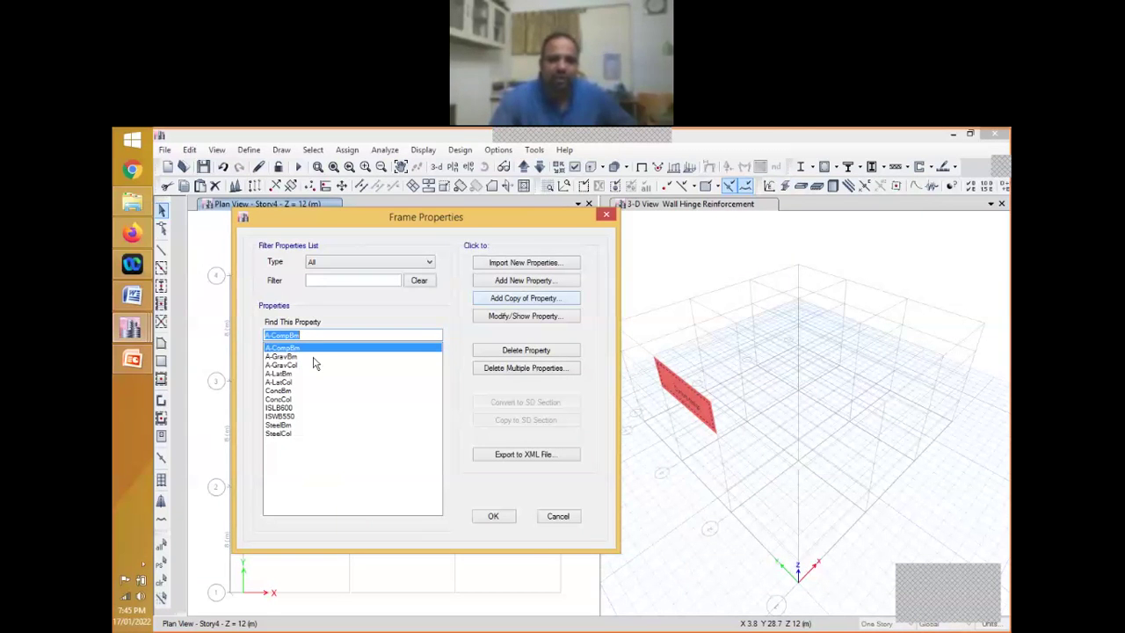
{"action": "left_click", "coordinate": [475, 231]}
{"action": "left_click", "coordinate": [472, 270]}
{"action": "left_click", "coordinate": [478, 231]}
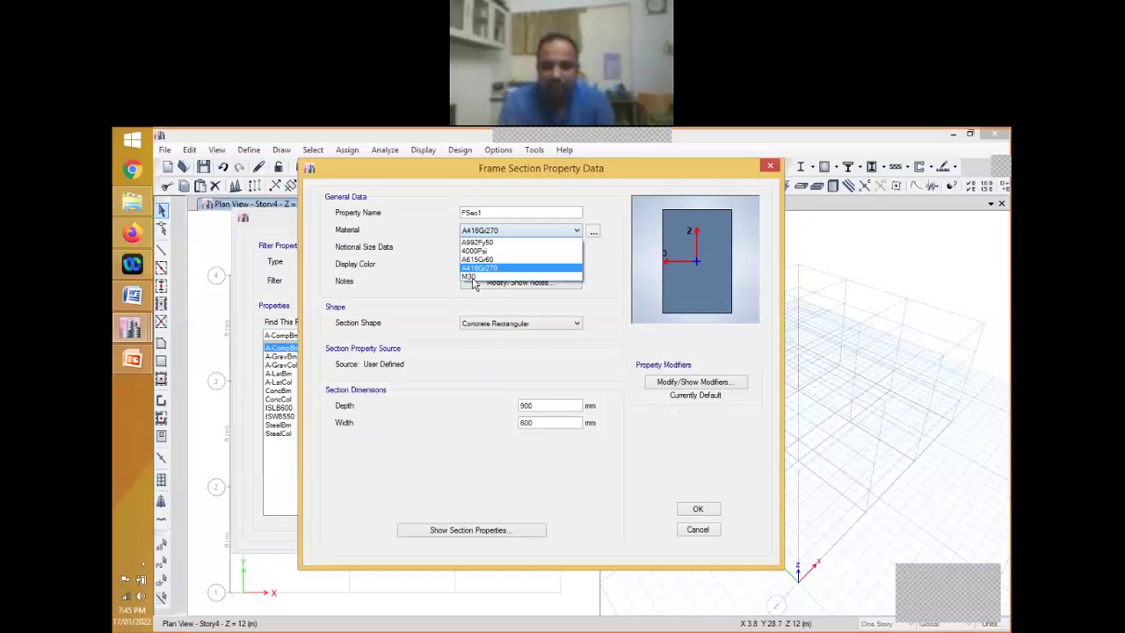
{"action": "left_click", "coordinate": [470, 276]}
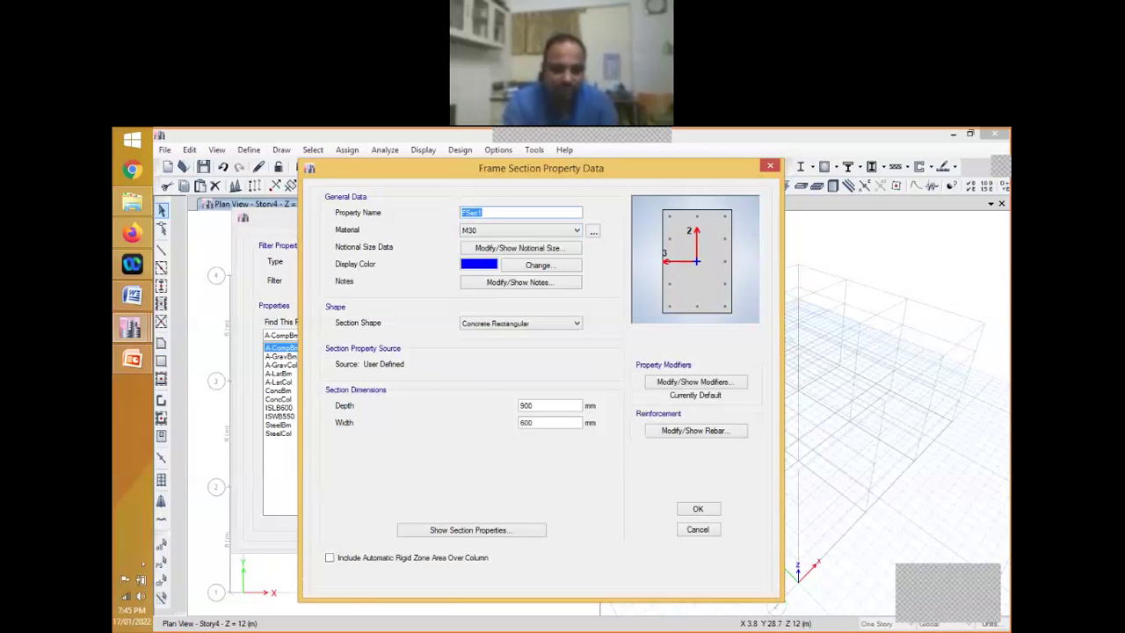
Name the frame section C450X450 and set both its depth and width to 450 mm
{"action": "key", "text": "BackSpace"}
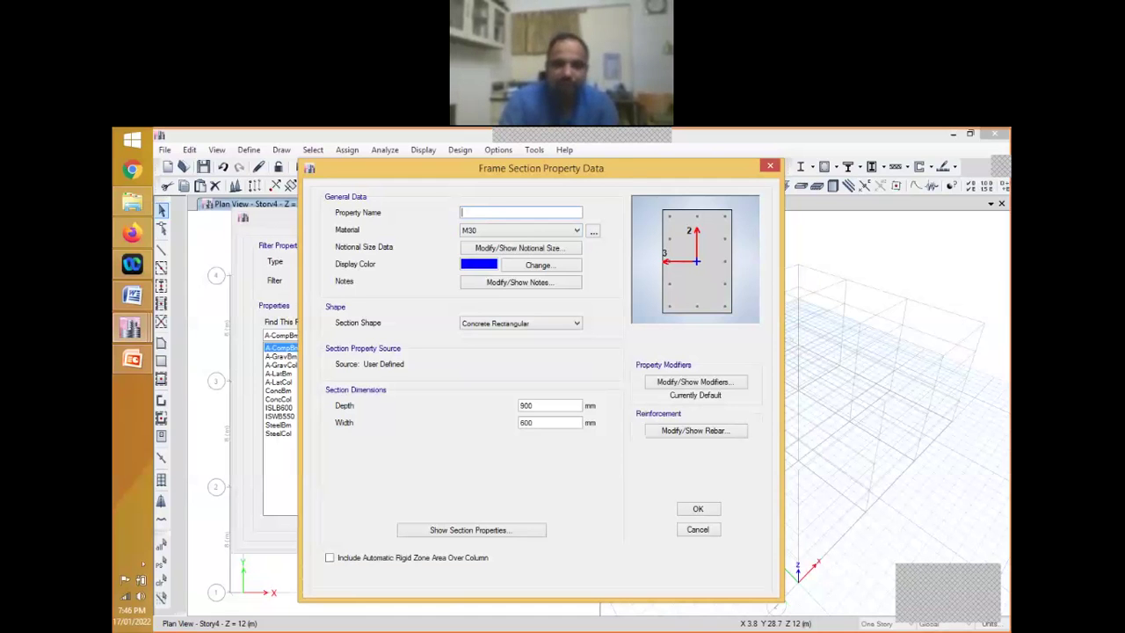
{"action": "type", "text": "C450X45"}
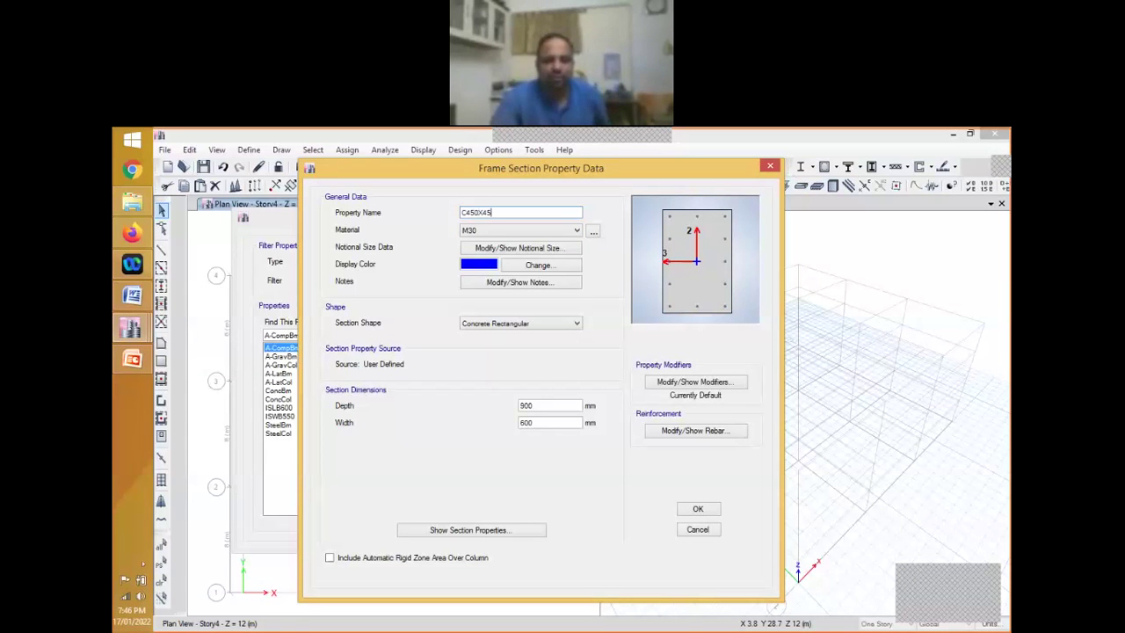
{"action": "type", "text": "0"}
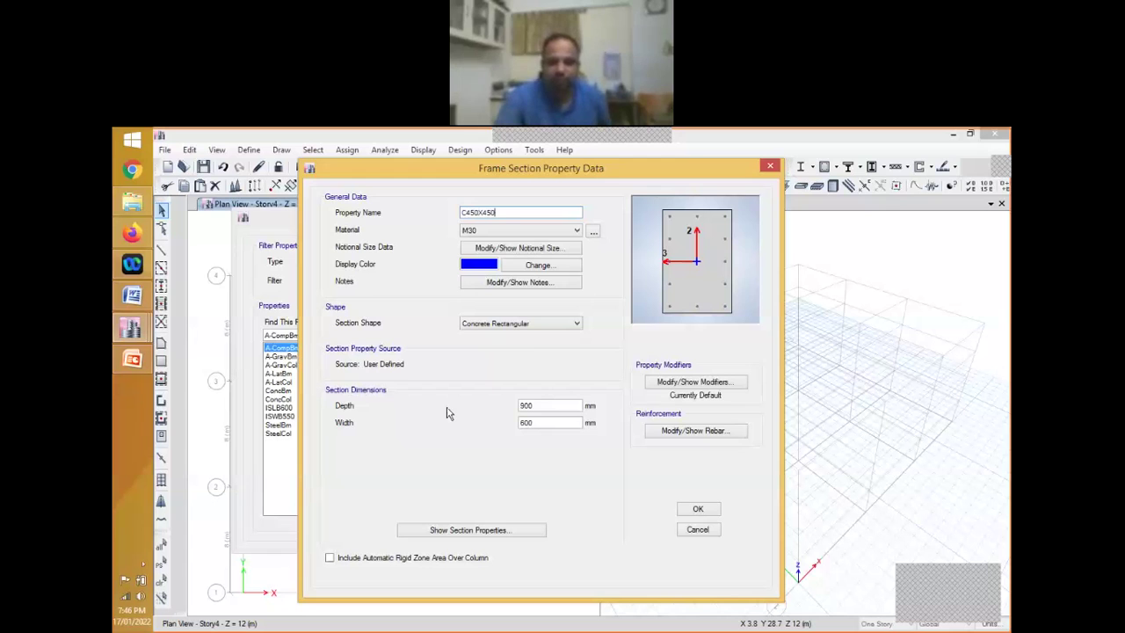
{"action": "left_click_drag", "start_coordinate": [536, 407], "coordinate": [362, 388]}
{"action": "type", "text": "4"}
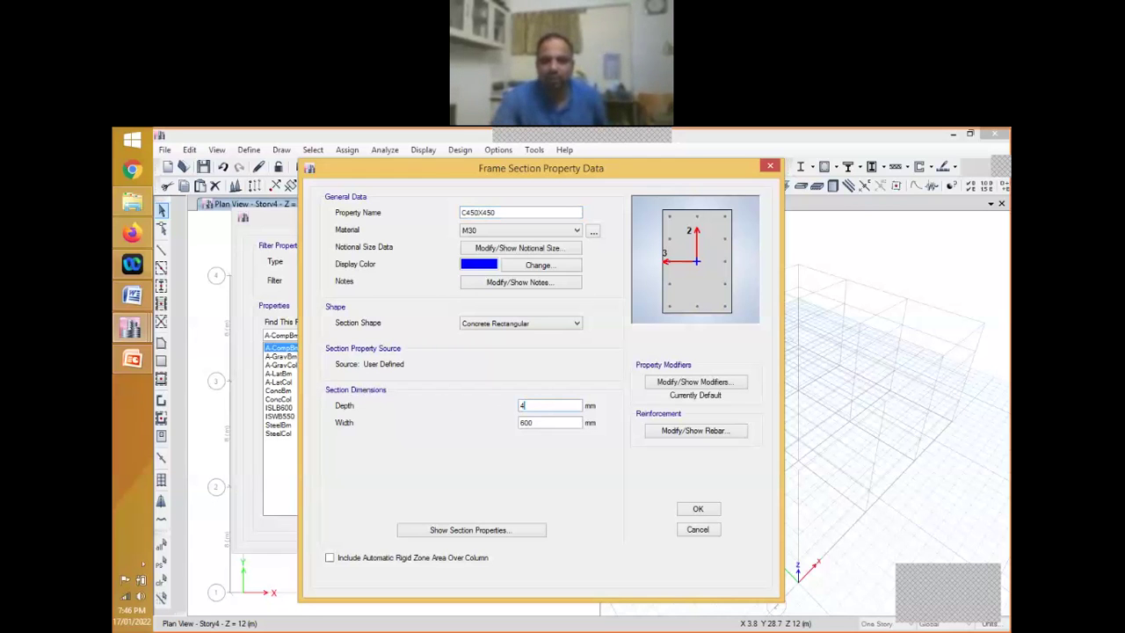
{"action": "type", "text": "50"}
{"action": "key", "text": "Tab"}
{"action": "type", "text": "450"}
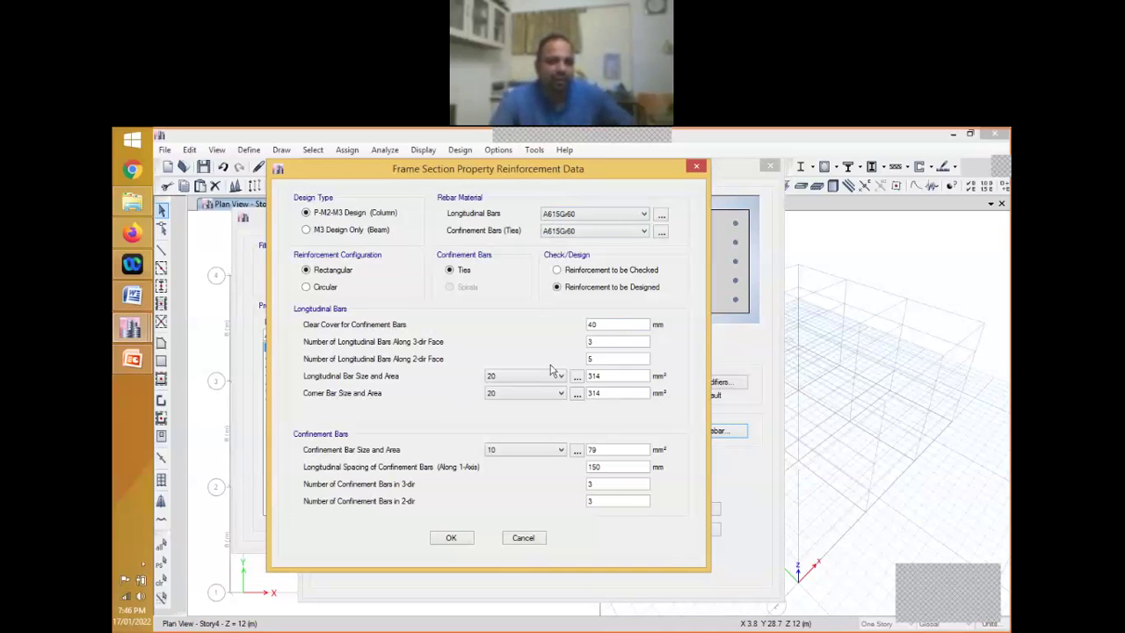
Review the longitudinal and confinement reinforcement of the C450X450 section and accept the section definition
{"action": "left_click", "coordinate": [604, 358]}
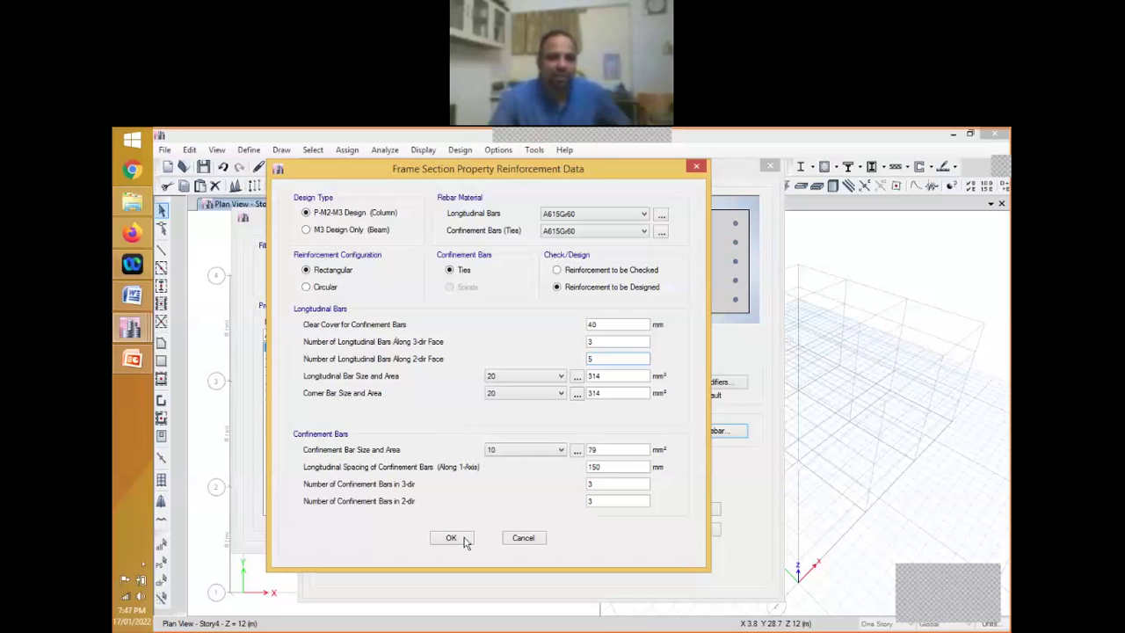
{"action": "left_click", "coordinate": [463, 539]}
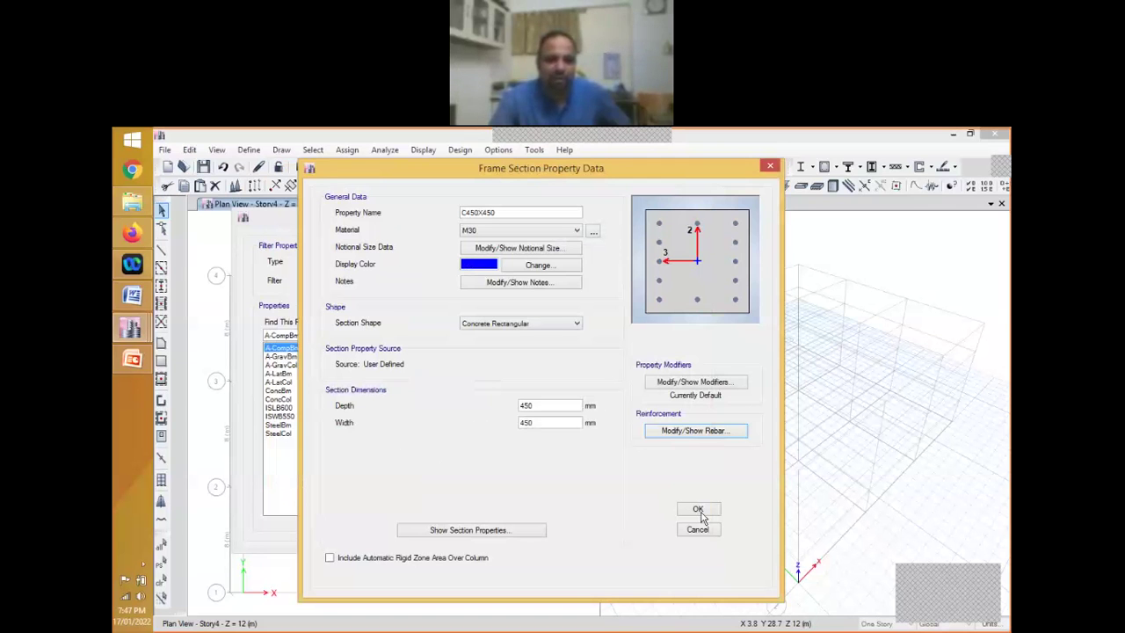
{"action": "left_click", "coordinate": [697, 509]}
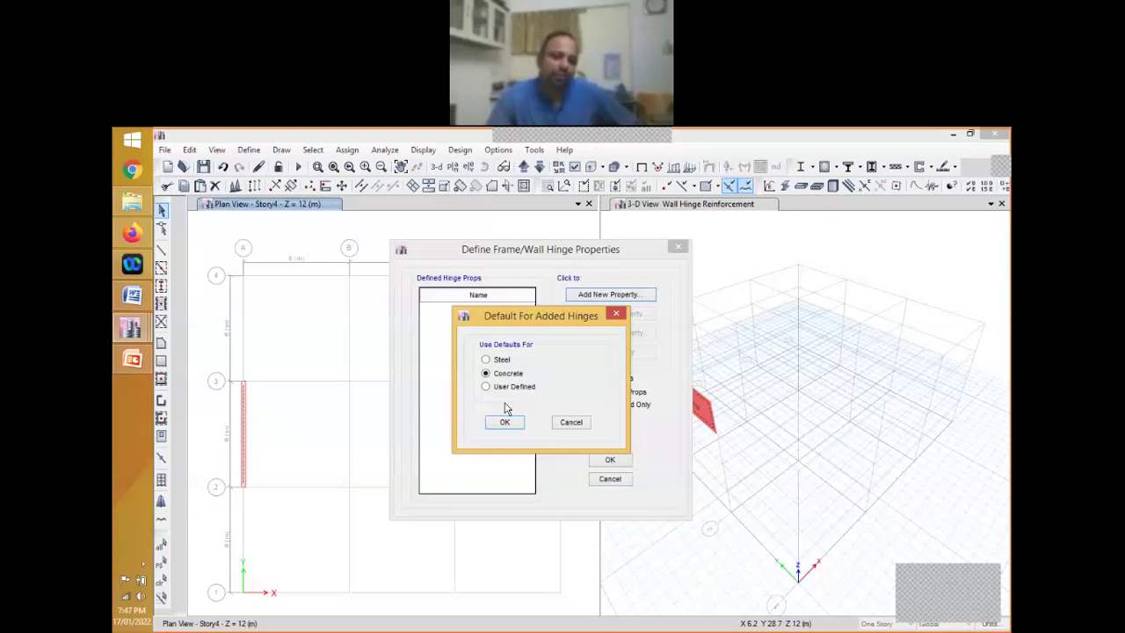
Create a concrete Fiber P-M2-M3 hinge with user-defined fibers and open its fiber definition with the C450X450 section overlaid
{"action": "key", "text": "Return"}
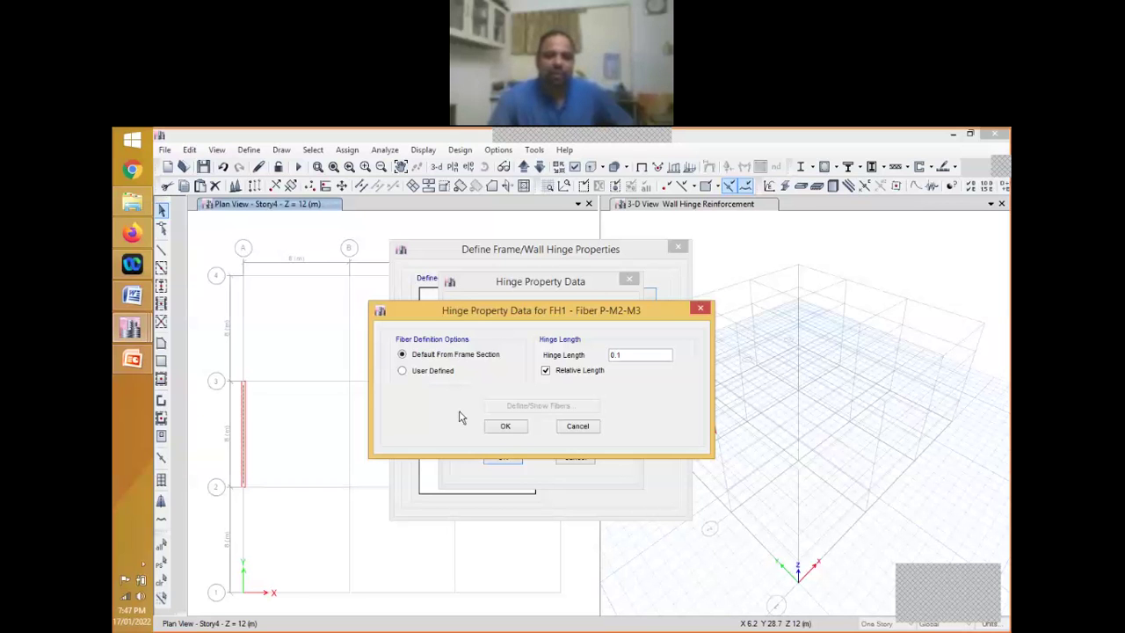
{"action": "left_click", "coordinate": [434, 371]}
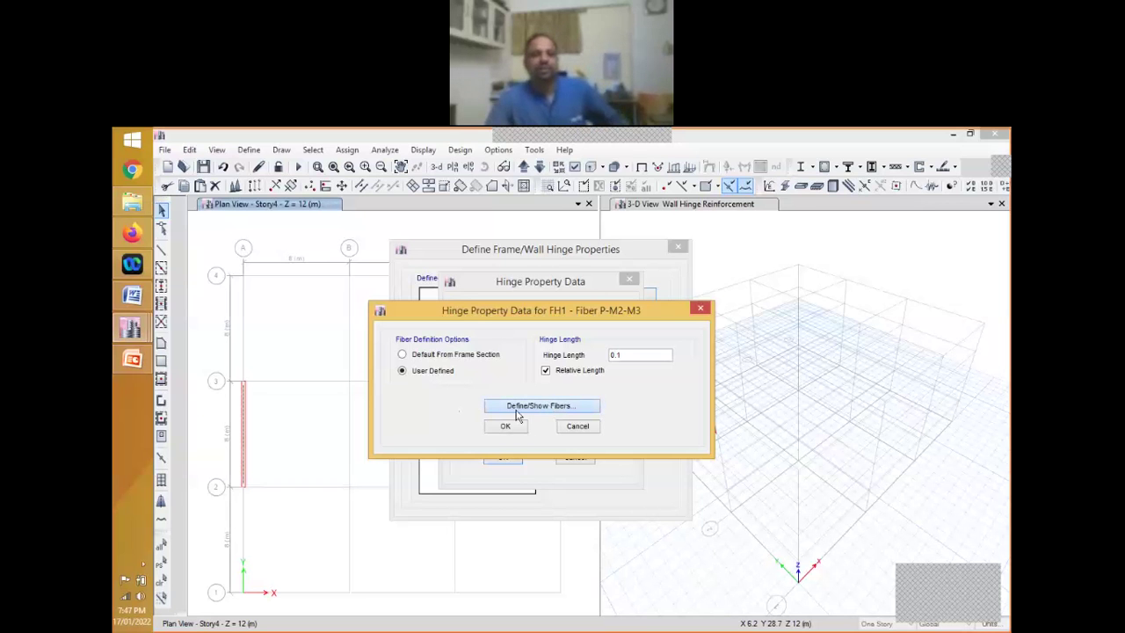
{"action": "left_click", "coordinate": [517, 410]}
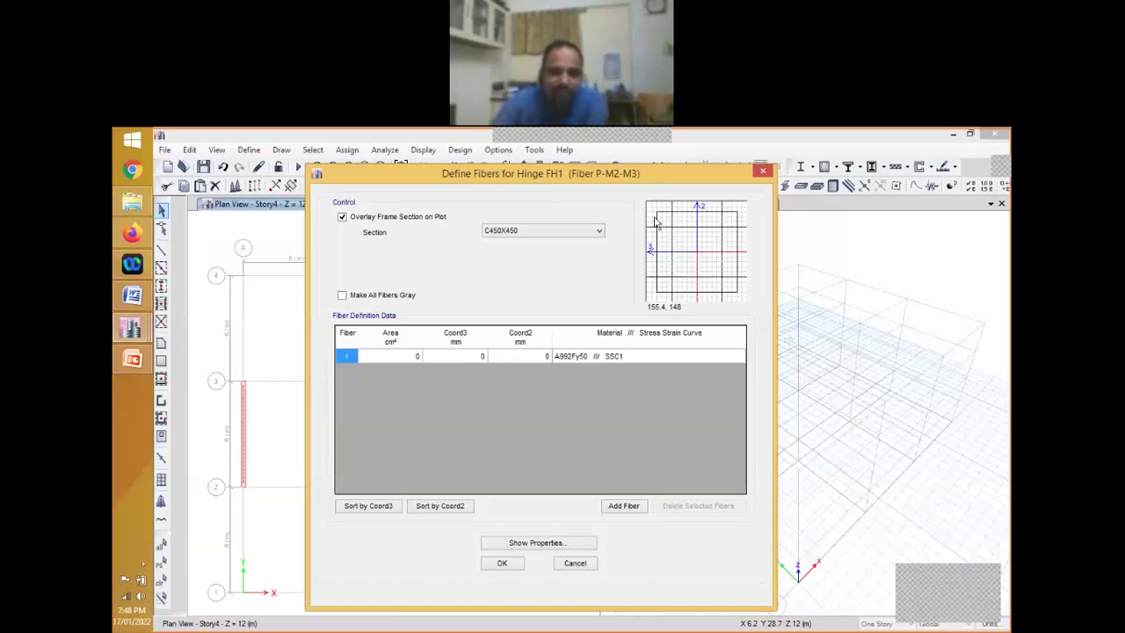
Define fiber 1 with an area of 50 cm², Coord3 of 100 mm and the M30 SSC1 stress-strain curve
{"action": "left_click", "coordinate": [391, 356]}
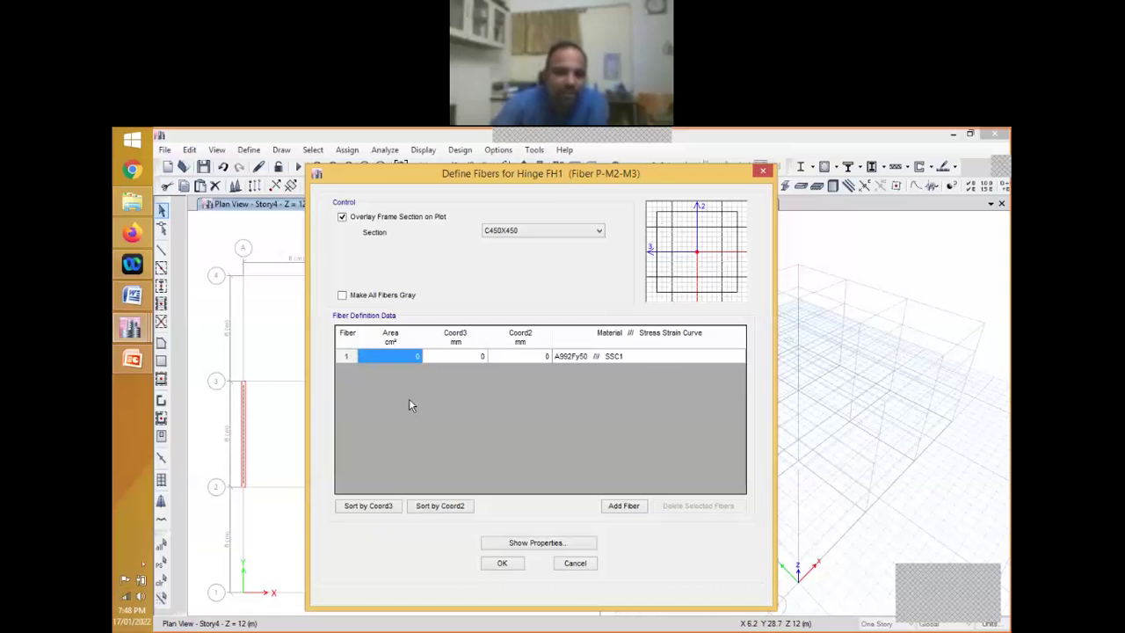
{"action": "type", "text": "50"}
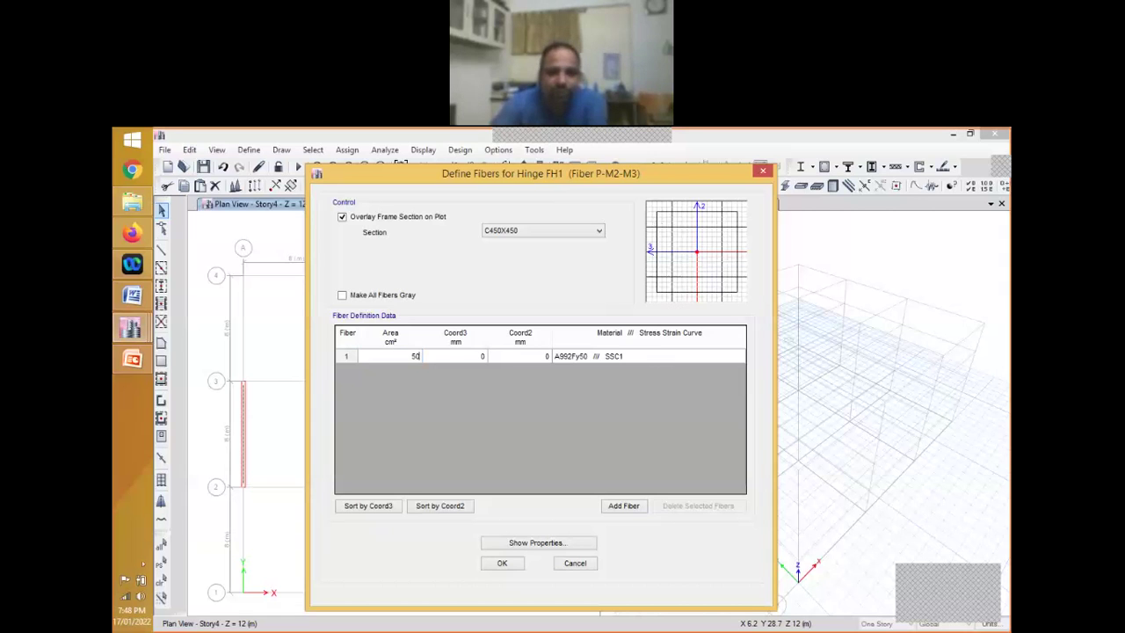
{"action": "left_click", "coordinate": [446, 361]}
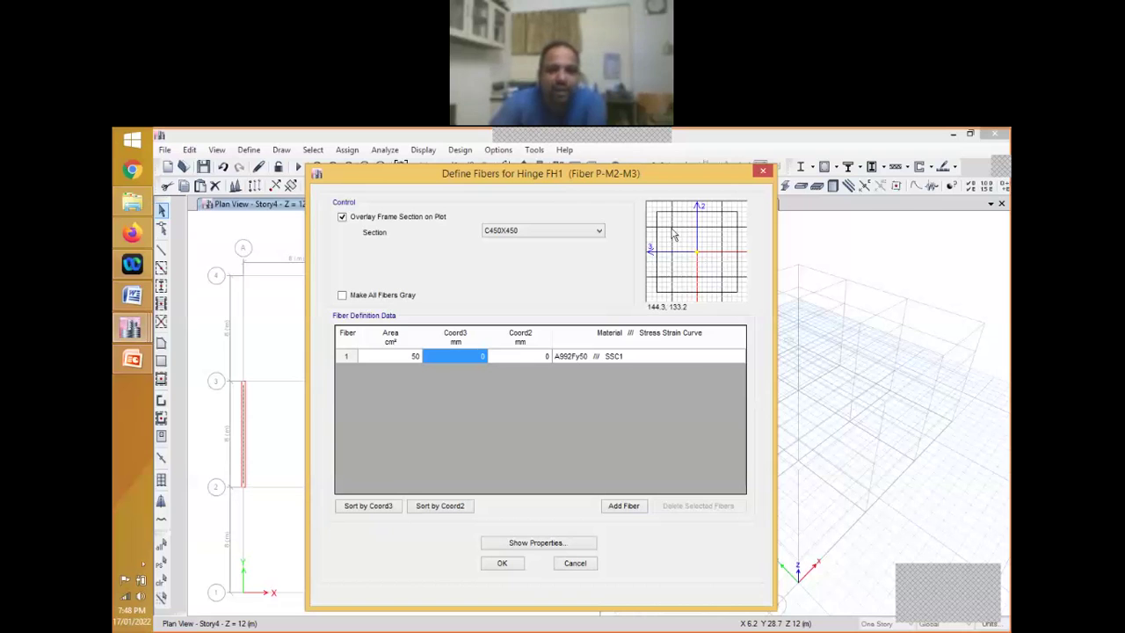
{"action": "left_click", "coordinate": [450, 357]}
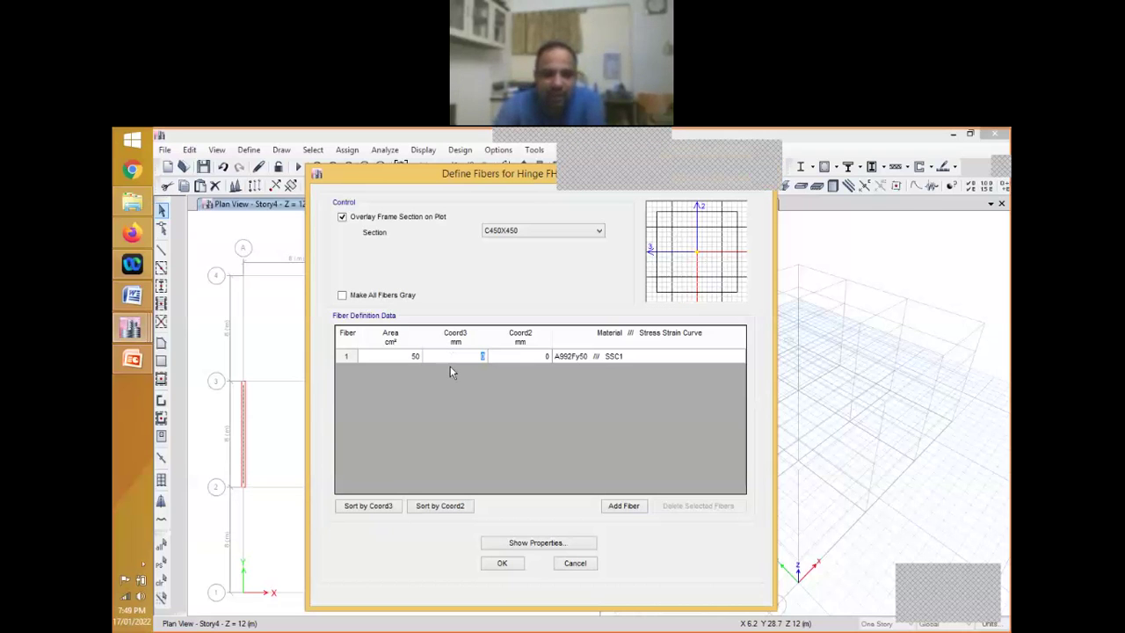
{"action": "type", "text": "10"}
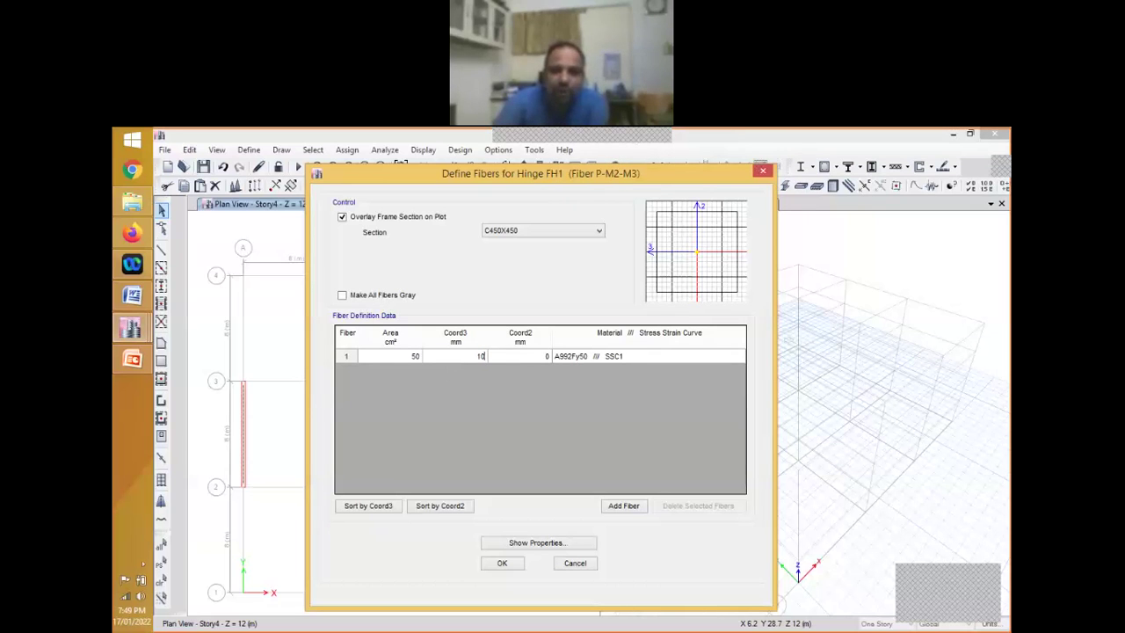
{"action": "type", "text": "0"}
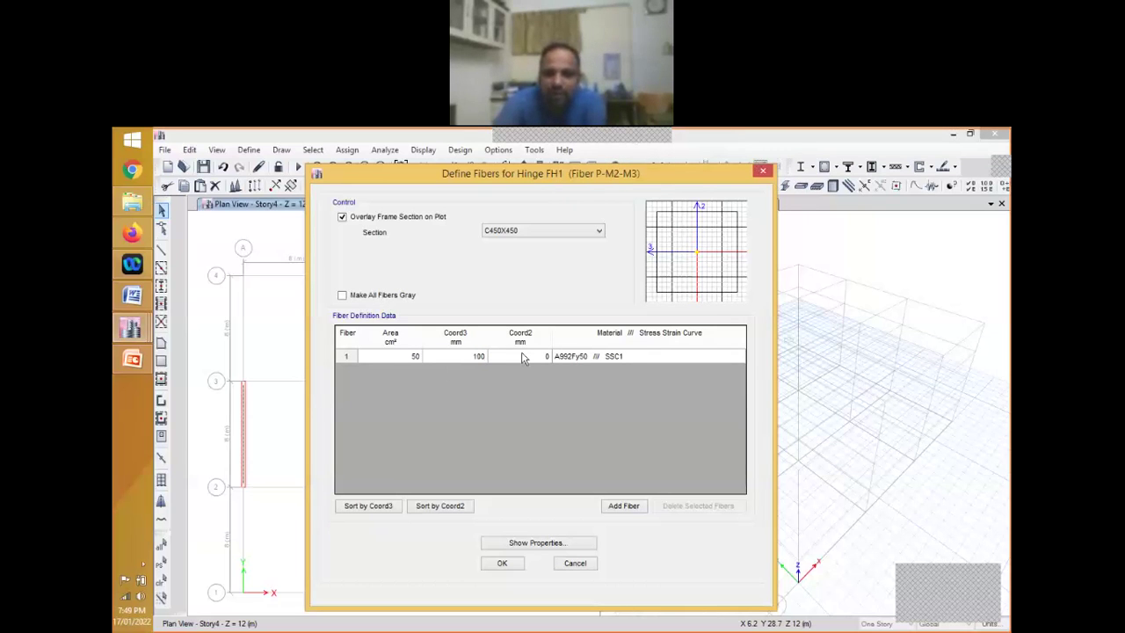
{"action": "left_click", "coordinate": [522, 357]}
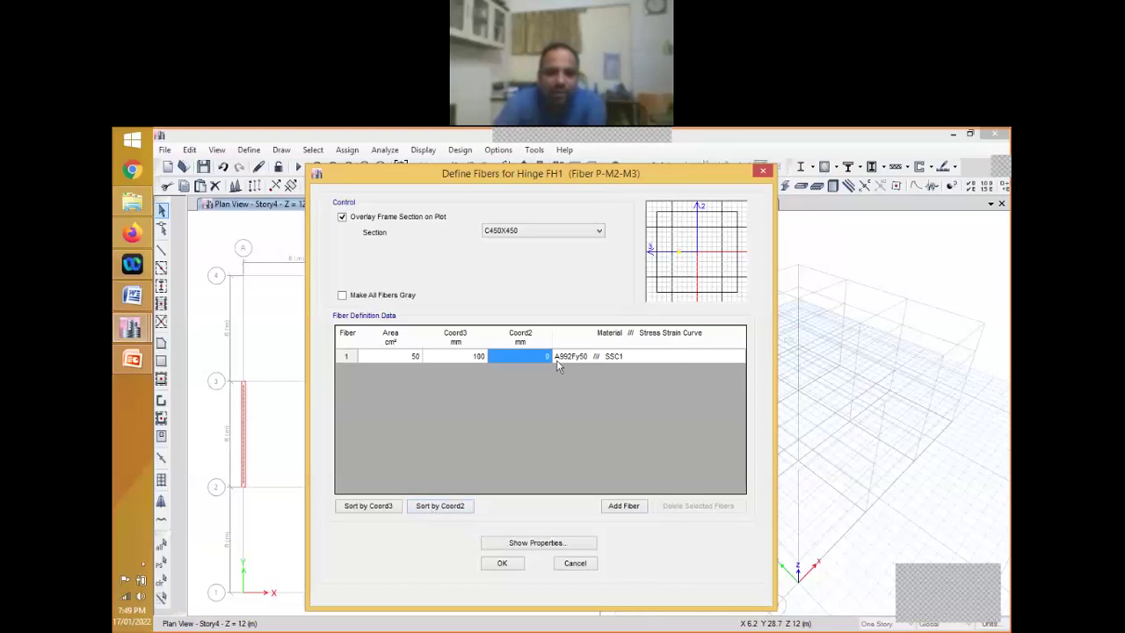
{"action": "left_click", "coordinate": [599, 357]}
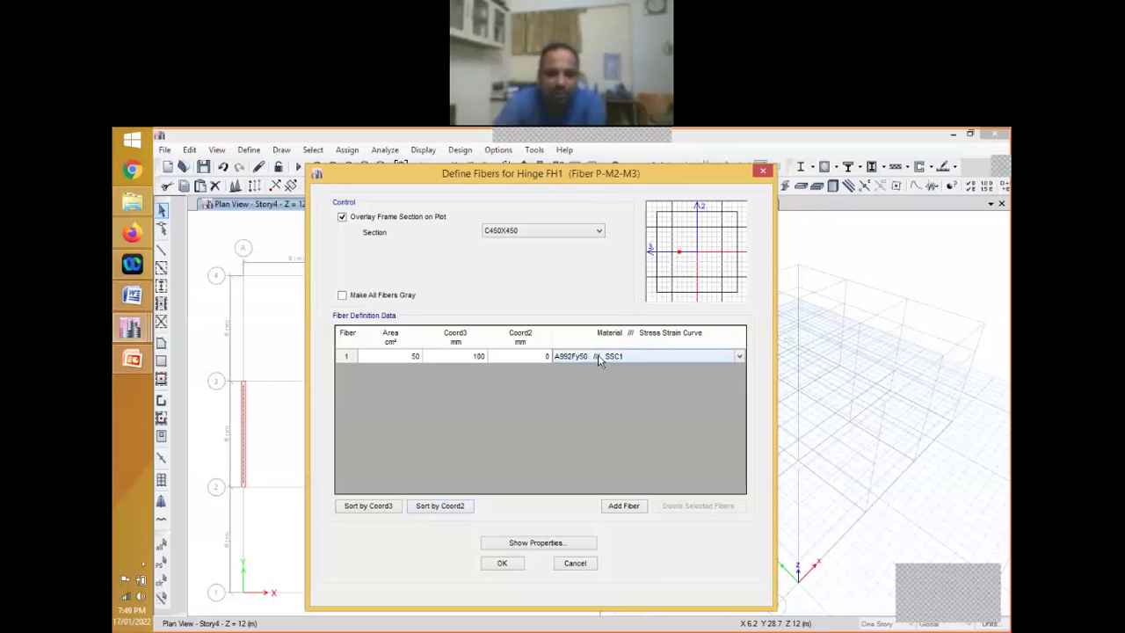
{"action": "left_click", "coordinate": [599, 359]}
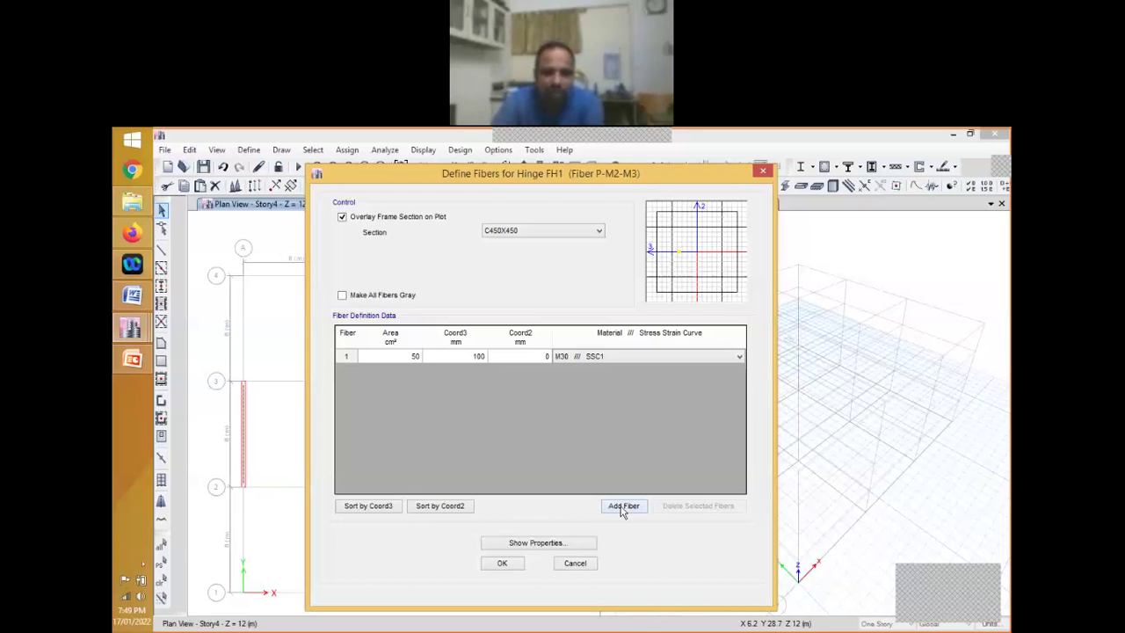
Add six more fibers to the hinge's fiber definition data
{"action": "left_click", "coordinate": [623, 506]}
{"action": "left_click", "coordinate": [623, 506]}
{"action": "left_click", "coordinate": [623, 506]}
{"action": "left_click", "coordinate": [623, 506]}
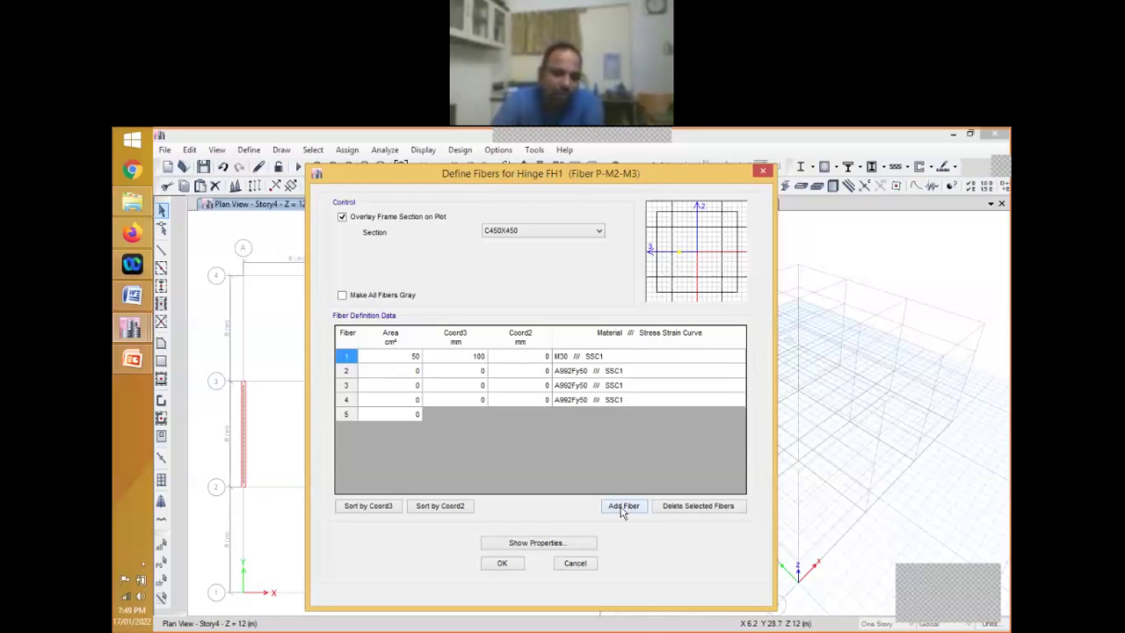
{"action": "left_click", "coordinate": [623, 506]}
{"action": "left_click", "coordinate": [623, 506]}
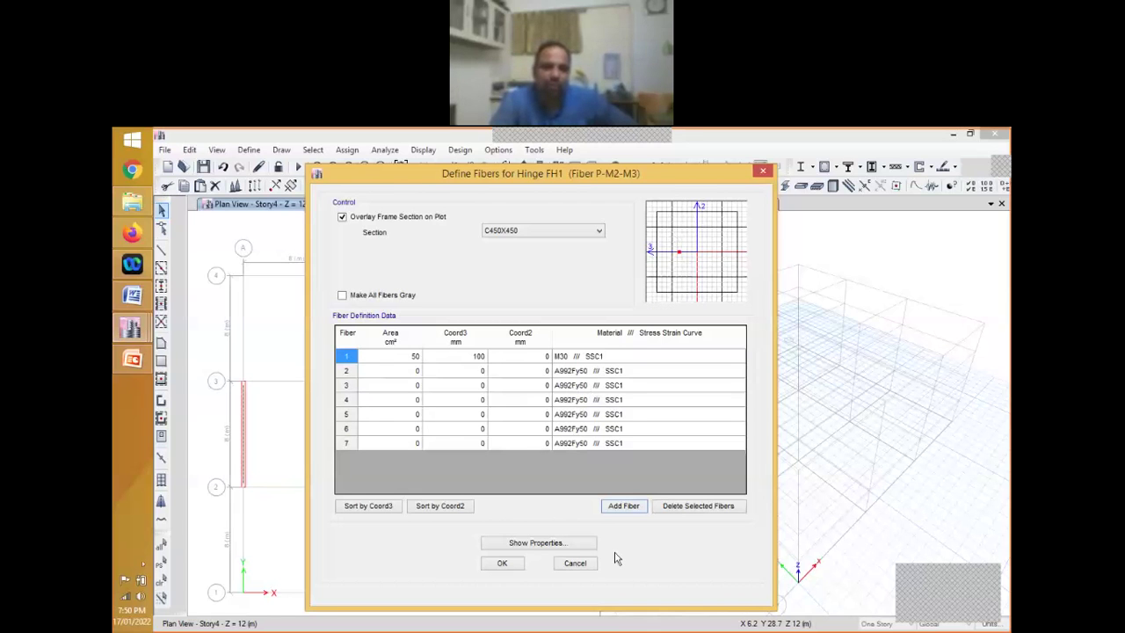
Accept the user-defined fibers with a relative hinge length of 0.1 and save the fiber hinge property
{"action": "left_click", "coordinate": [512, 565]}
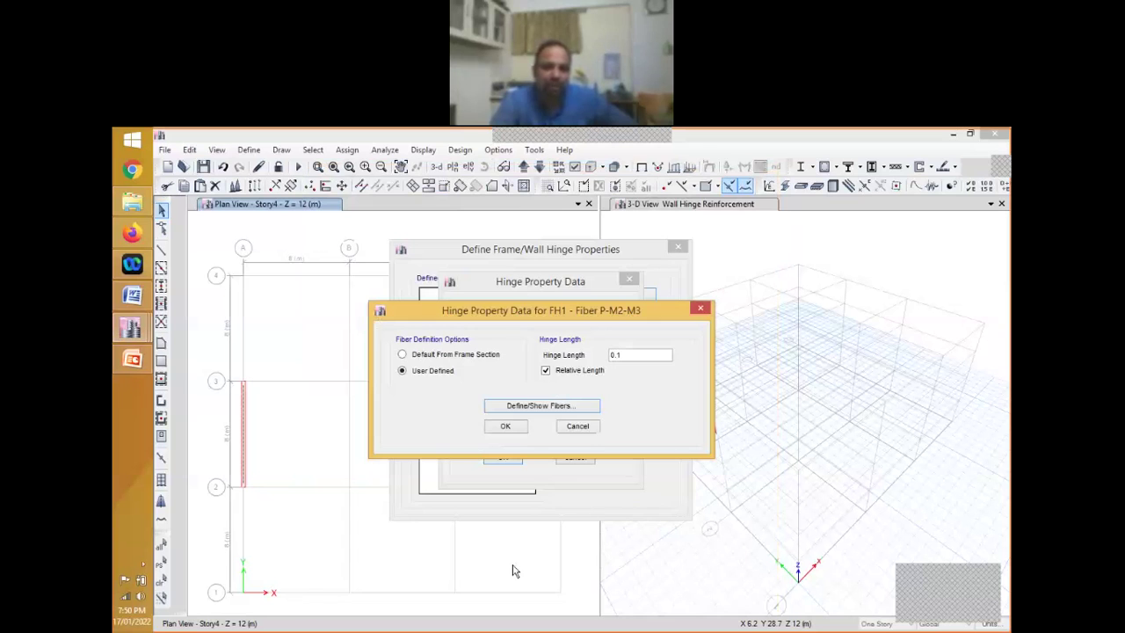
{"action": "left_click", "coordinate": [506, 427]}
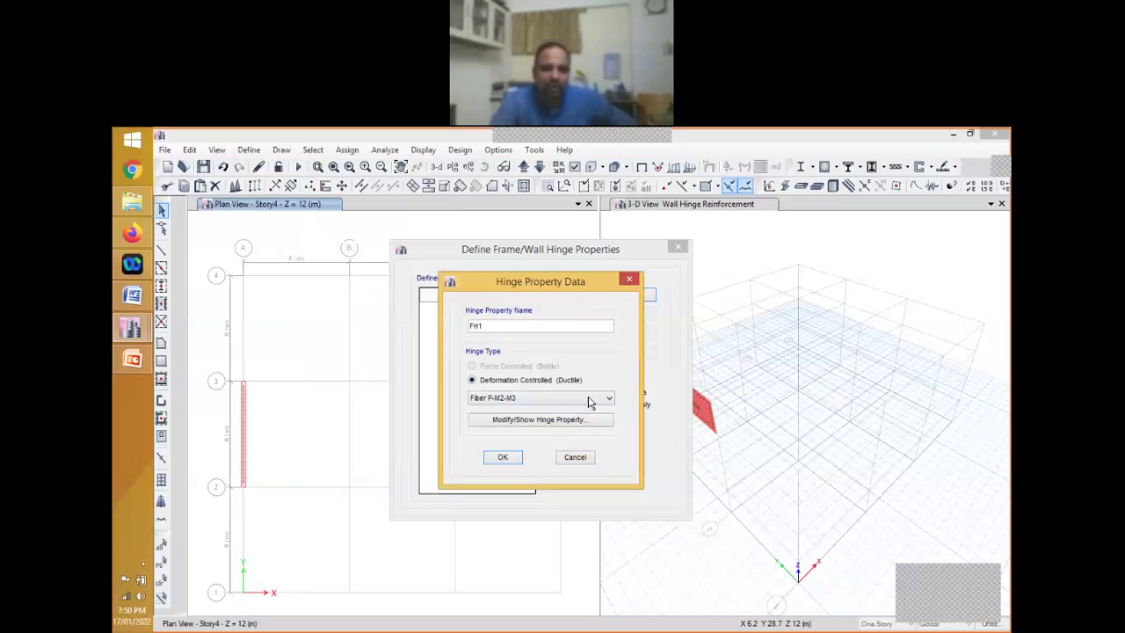
{"action": "left_click", "coordinate": [515, 456]}
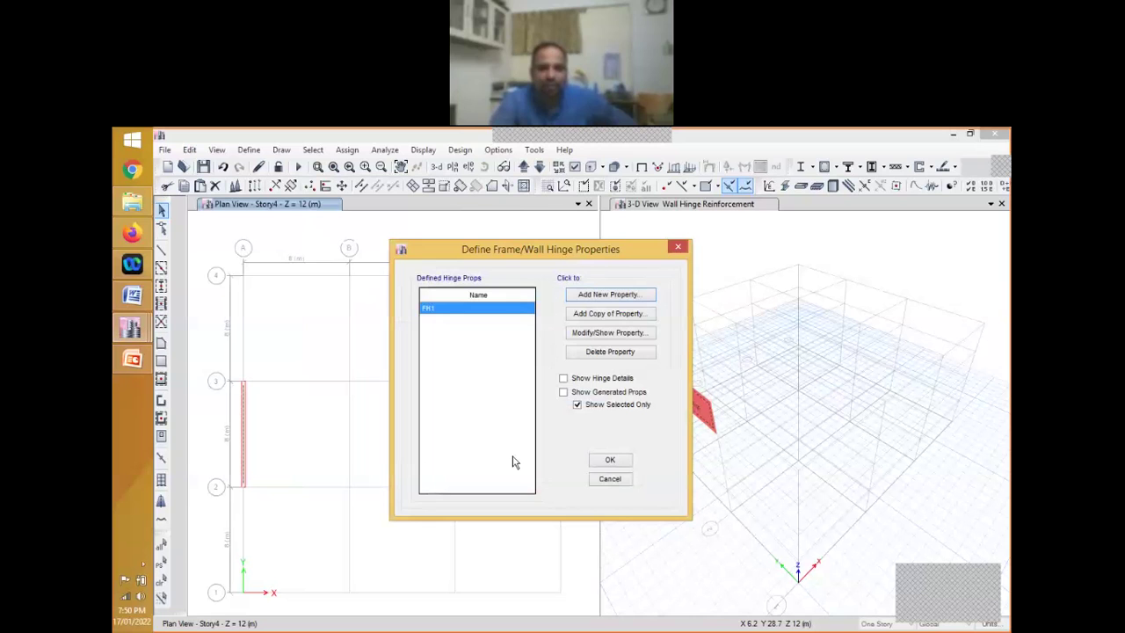
Review the FH1 hinge's property data and accept the frame/wall hinge definitions
{"action": "left_click", "coordinate": [615, 335]}
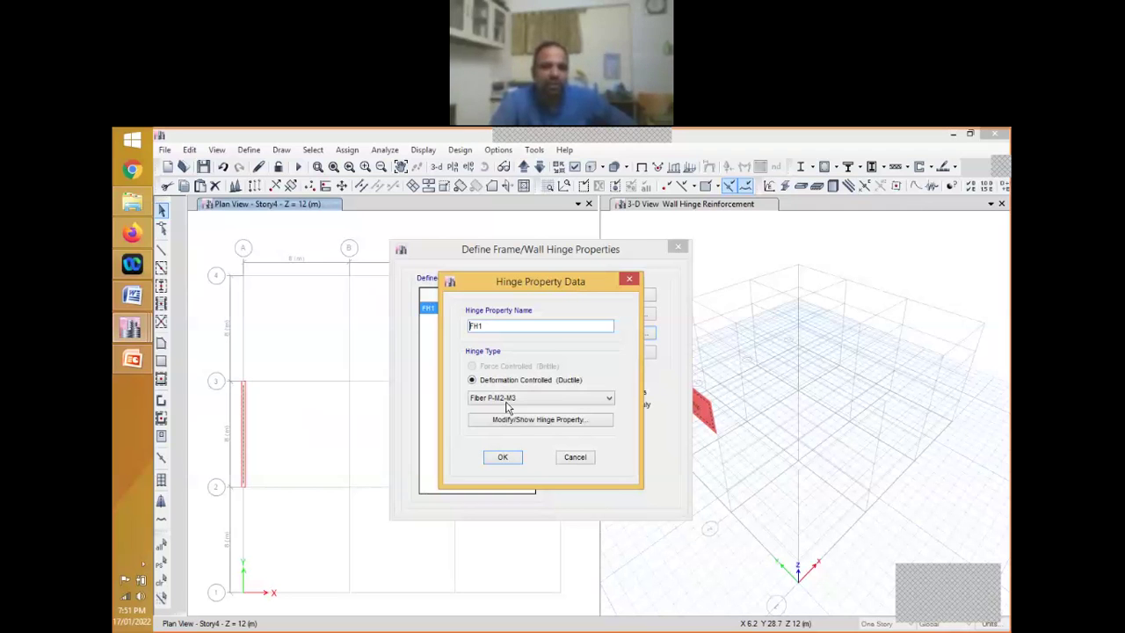
{"action": "key", "text": "Return"}
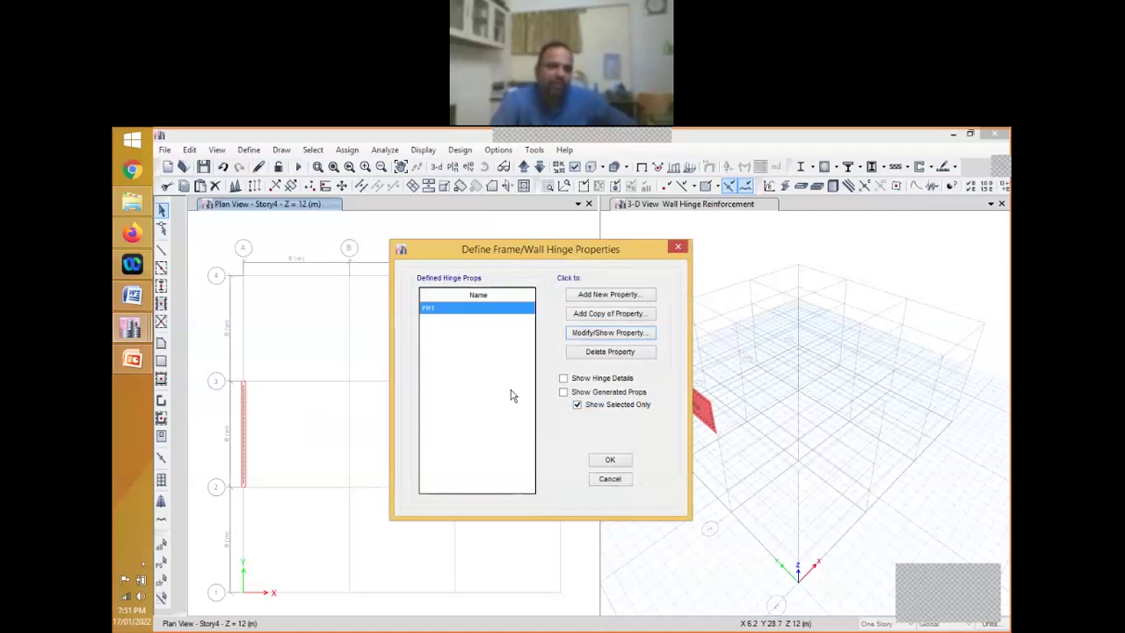
{"action": "left_click", "coordinate": [608, 460]}
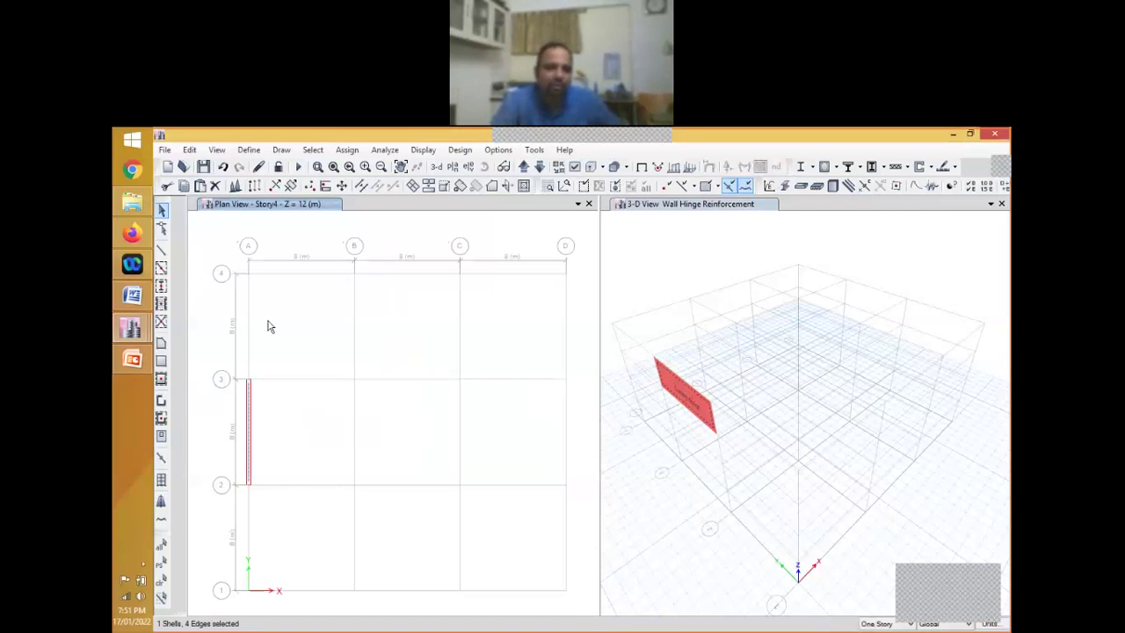
Draw an A-LatCol column at the intersection of grid lines A and 4 on the Story4 plan
{"action": "left_click", "coordinate": [161, 287]}
{"action": "left_click_drag", "start_coordinate": [761, 246], "coordinate": [817, 248]}
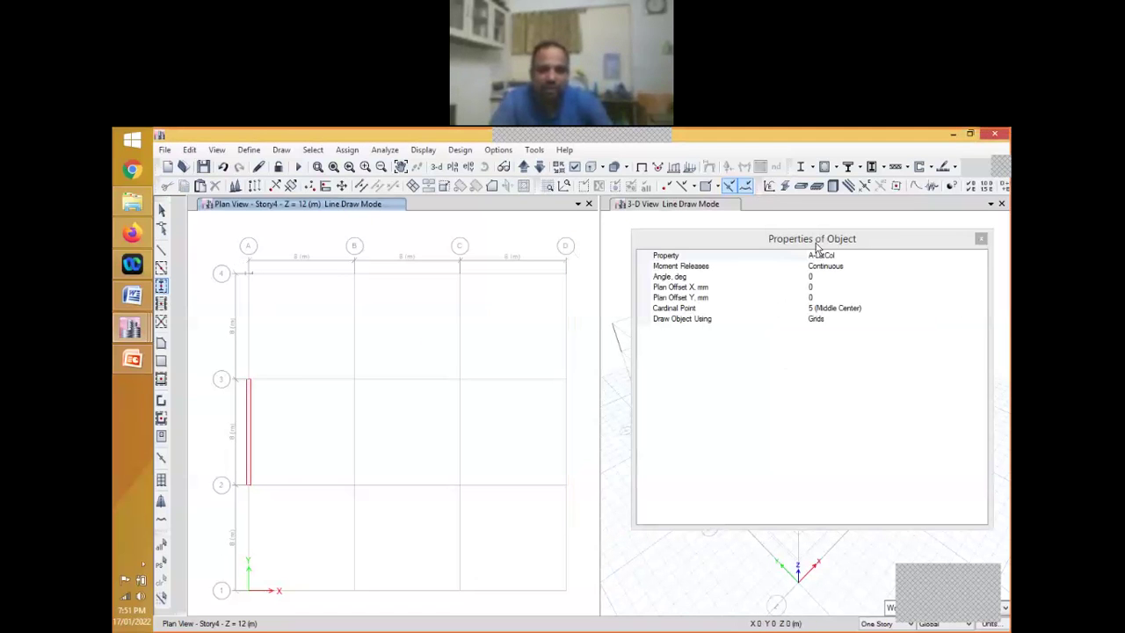
{"action": "left_click_drag", "start_coordinate": [816, 244], "coordinate": [623, 306]}
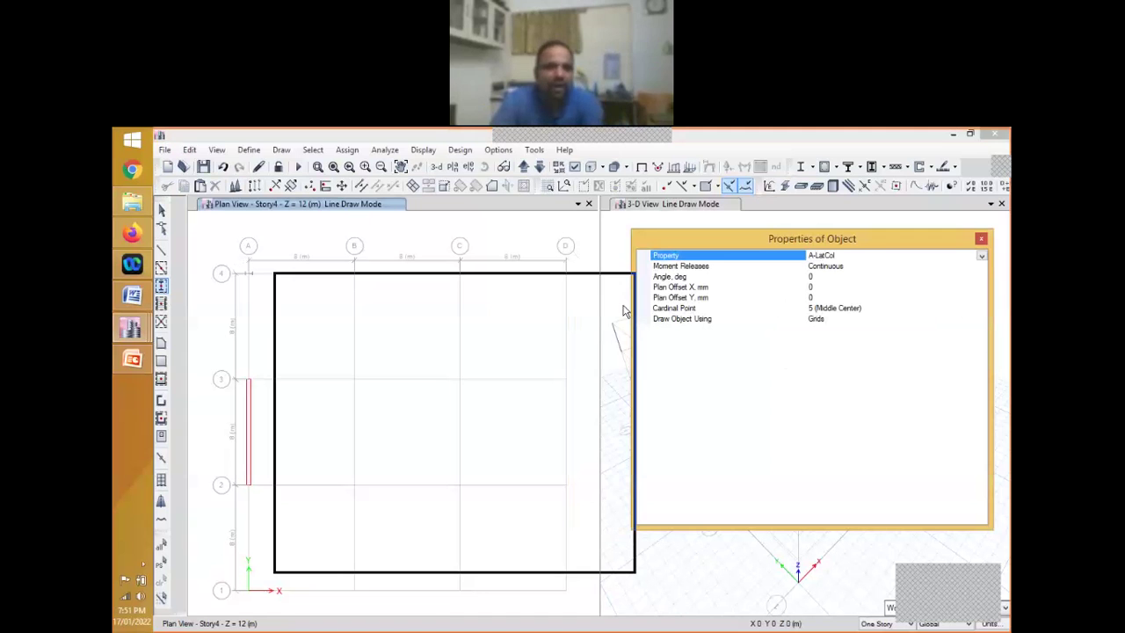
{"action": "key", "text": "Escape"}
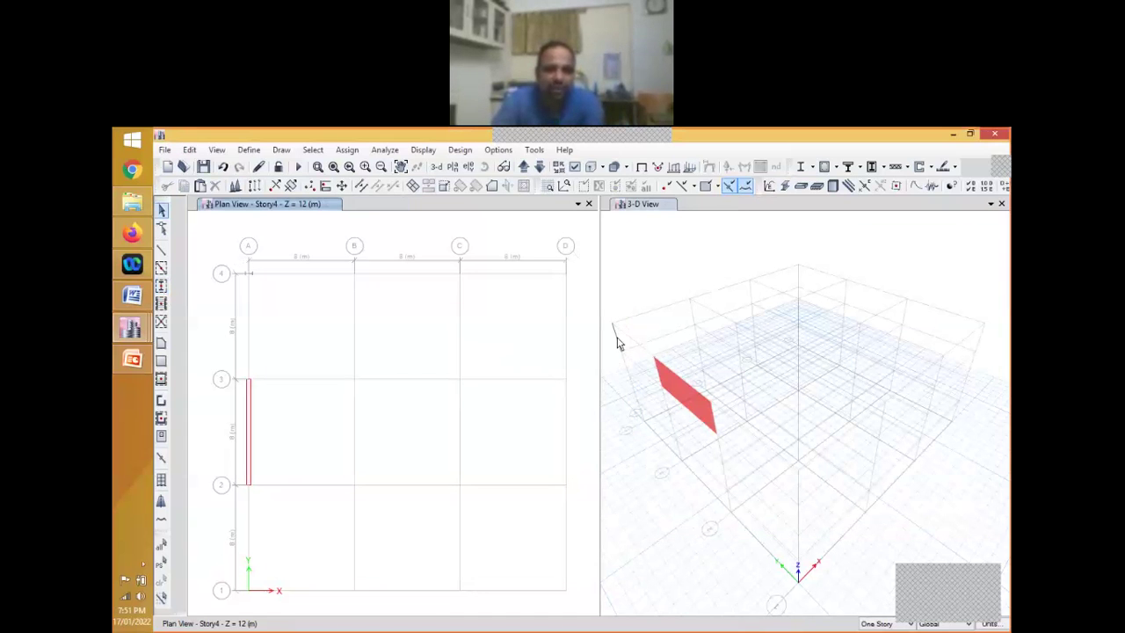
Open the frame hinge assignment for the column at grid A-4
{"action": "left_click", "coordinate": [347, 149]}
{"action": "left_click", "coordinate": [356, 182]}
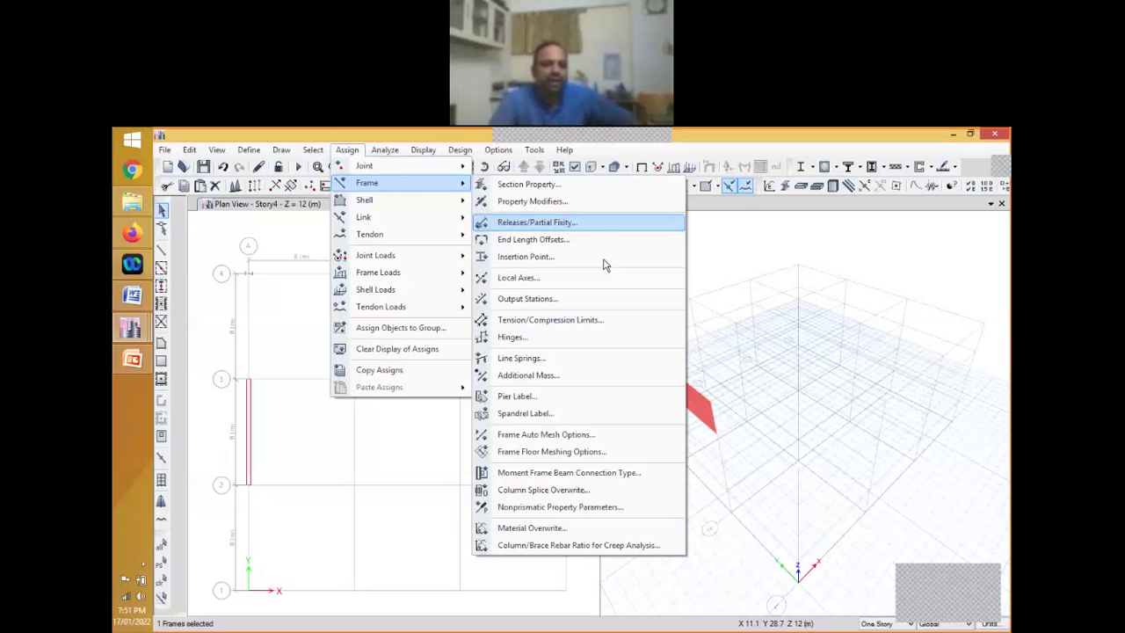
{"action": "left_click", "coordinate": [512, 336]}
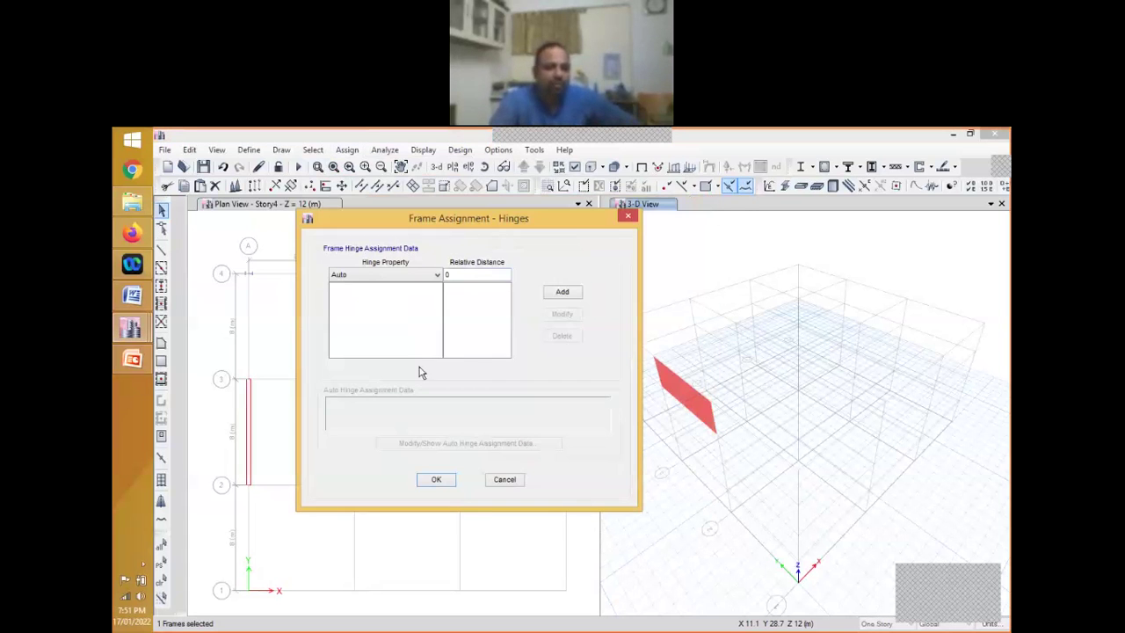
Add an Auto M3 hinge at relative distance 0 from ASCE 41-17 Tables 10-8 and 10-9 (Concrete Columns)
{"action": "left_click", "coordinate": [377, 275]}
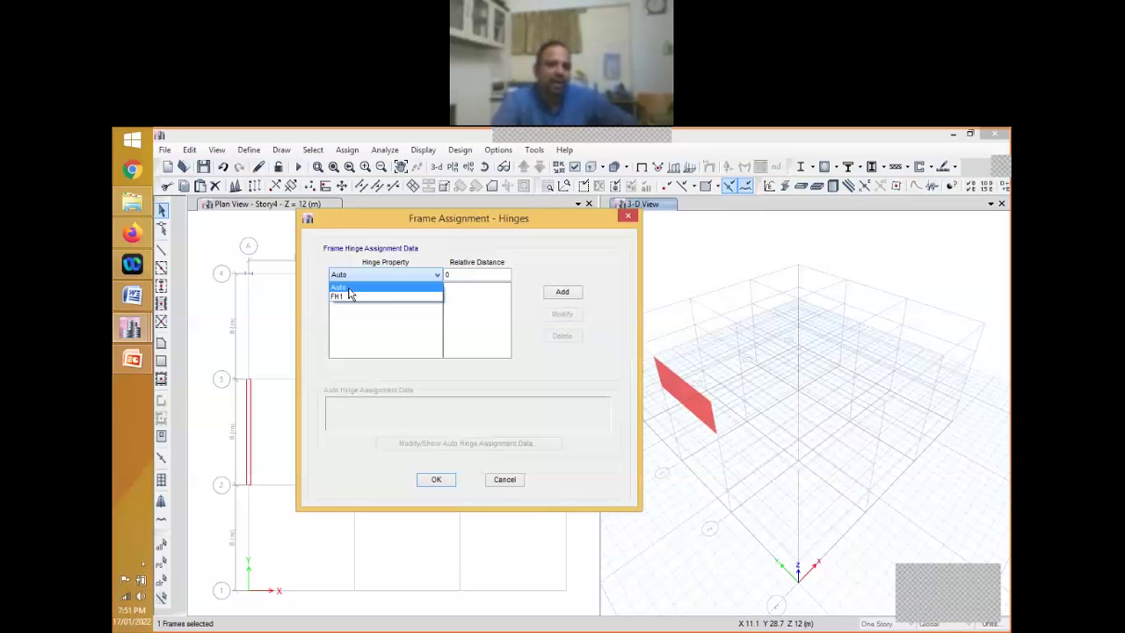
{"action": "left_click", "coordinate": [348, 289]}
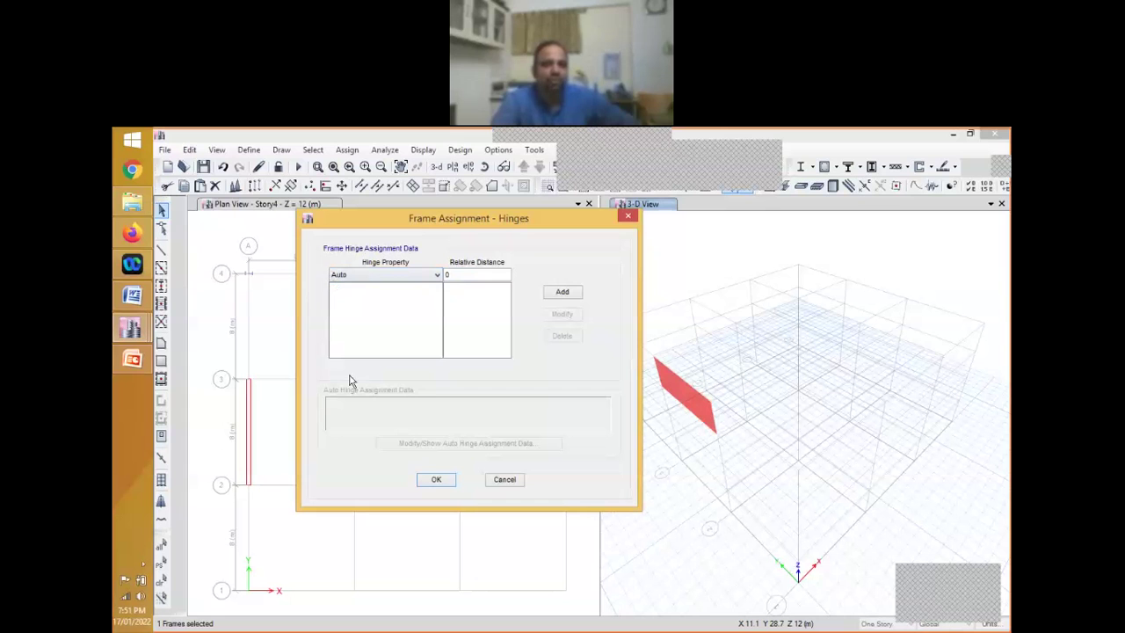
{"action": "left_click", "coordinate": [562, 293]}
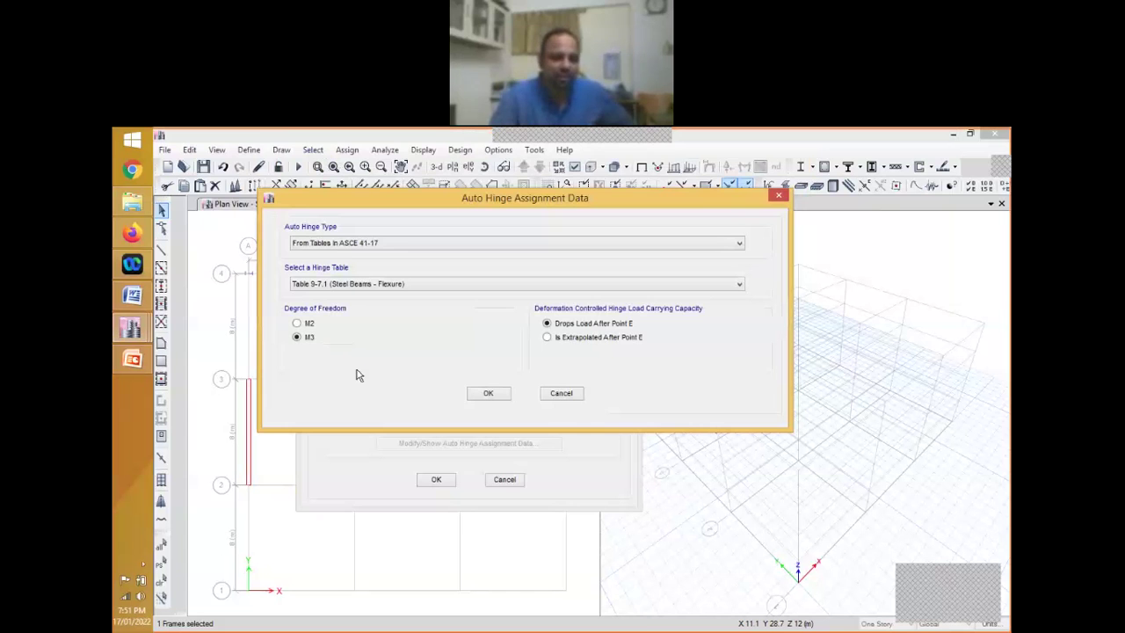
{"action": "left_click", "coordinate": [383, 244]}
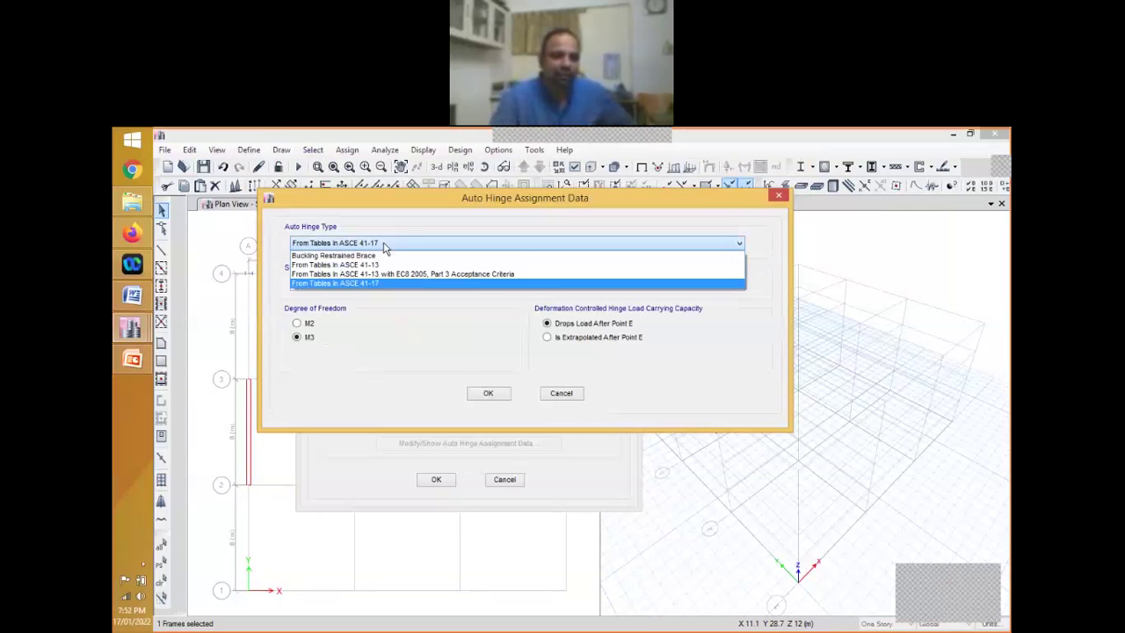
{"action": "left_click", "coordinate": [349, 284]}
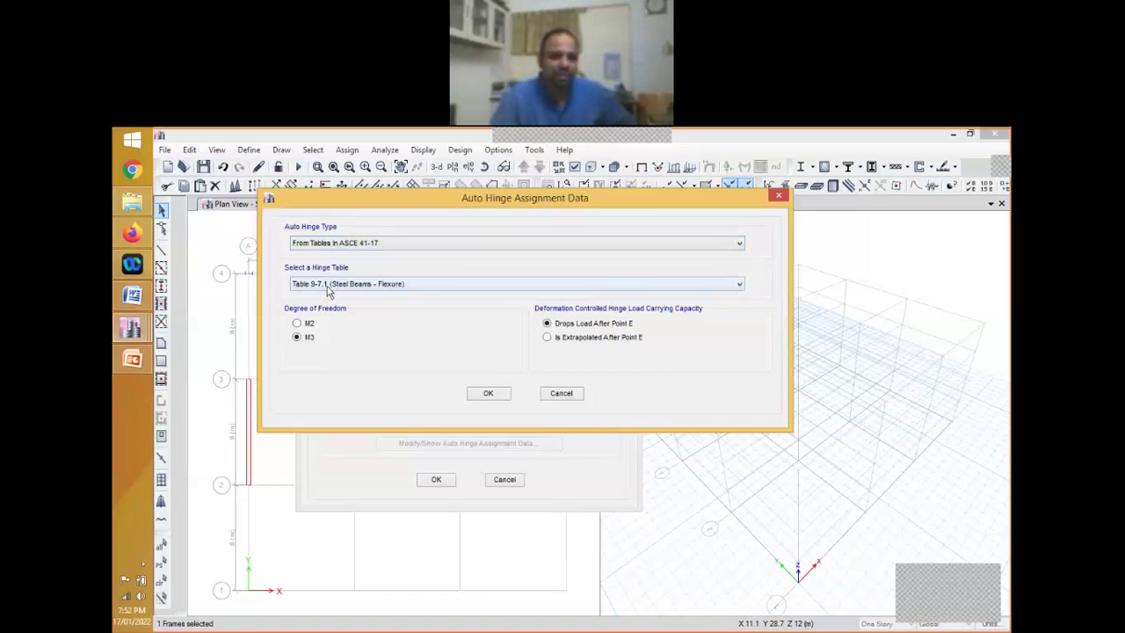
{"action": "left_click", "coordinate": [330, 284]}
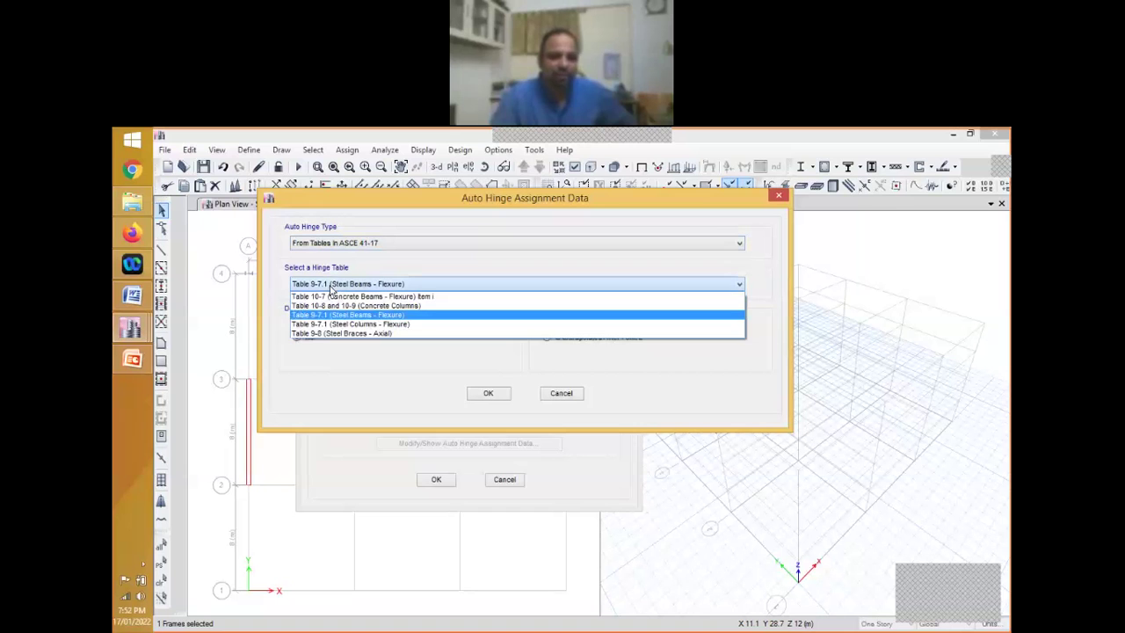
{"action": "left_click", "coordinate": [402, 315]}
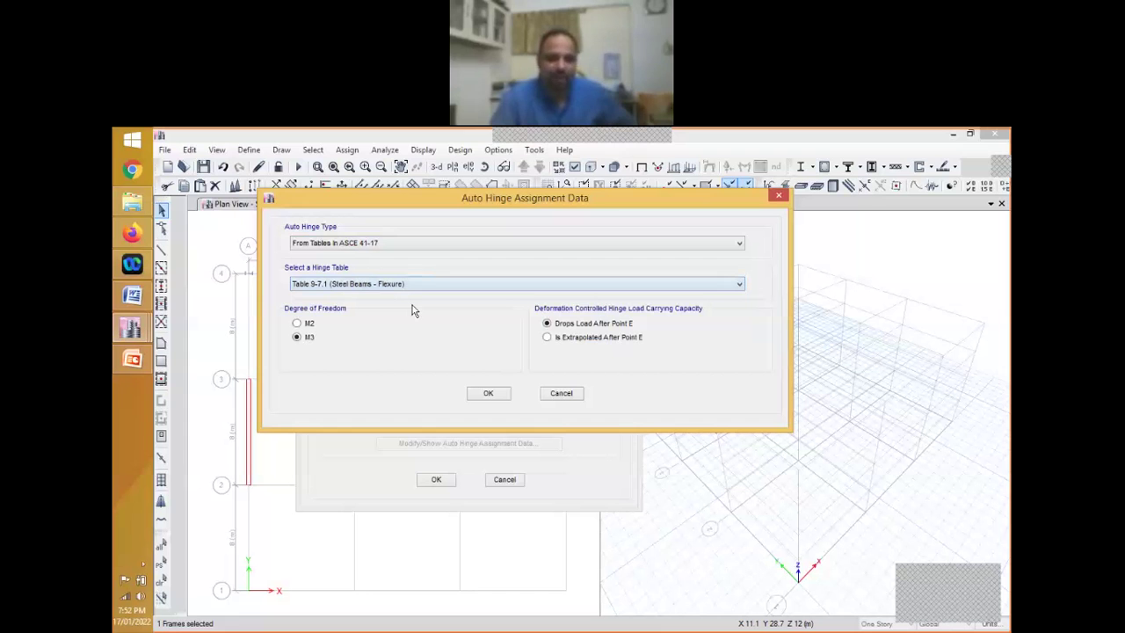
{"action": "left_click", "coordinate": [391, 283]}
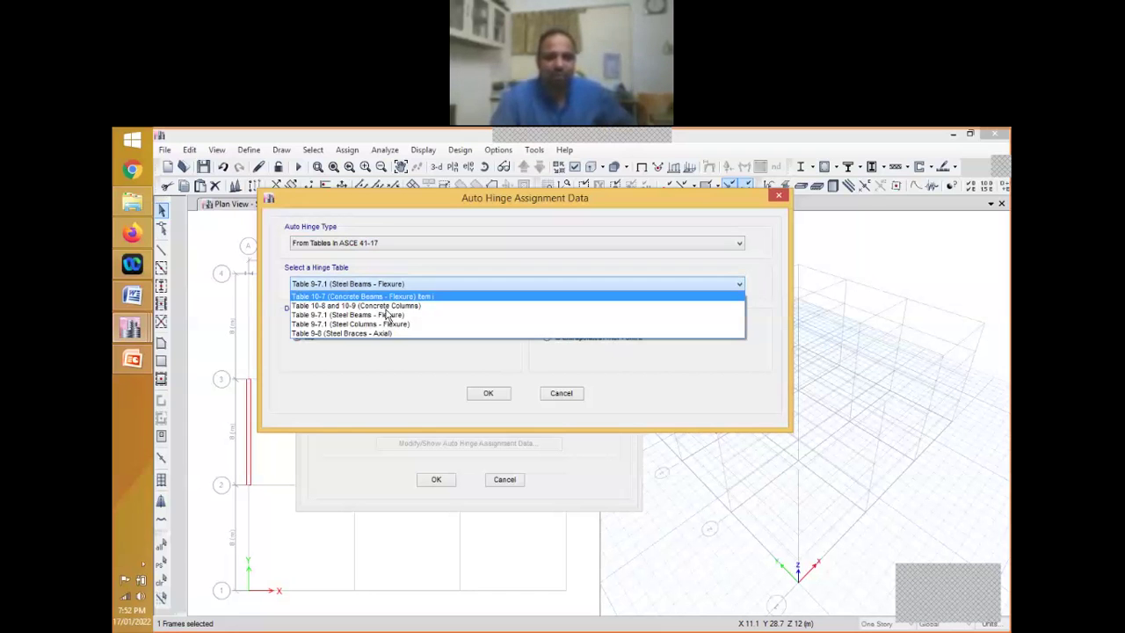
{"action": "left_click", "coordinate": [386, 305]}
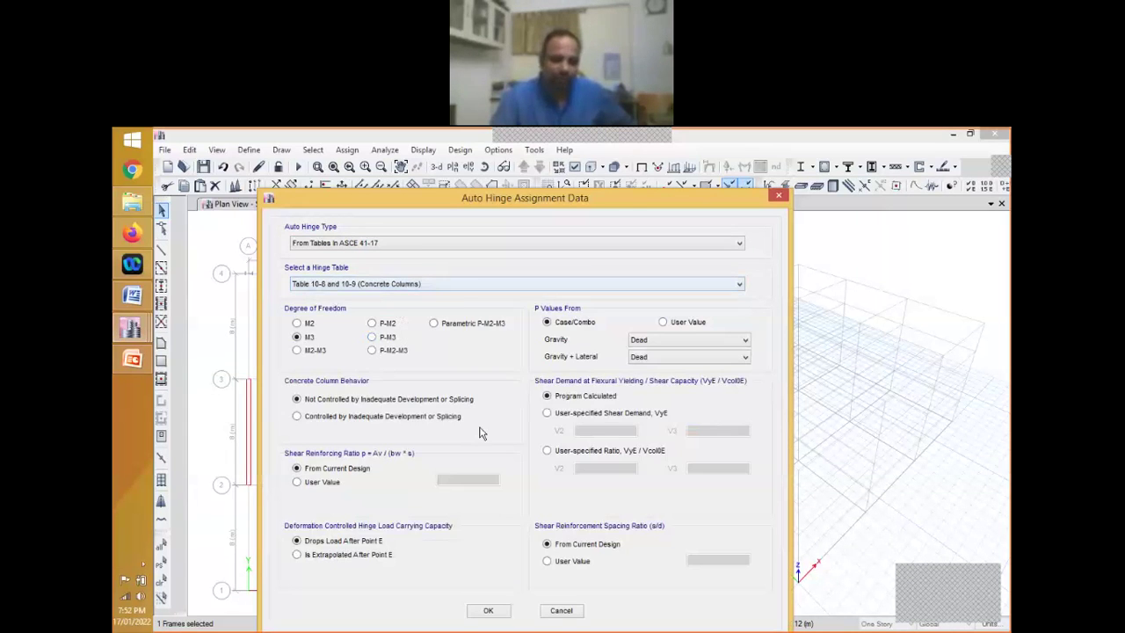
{"action": "left_click", "coordinate": [487, 609]}
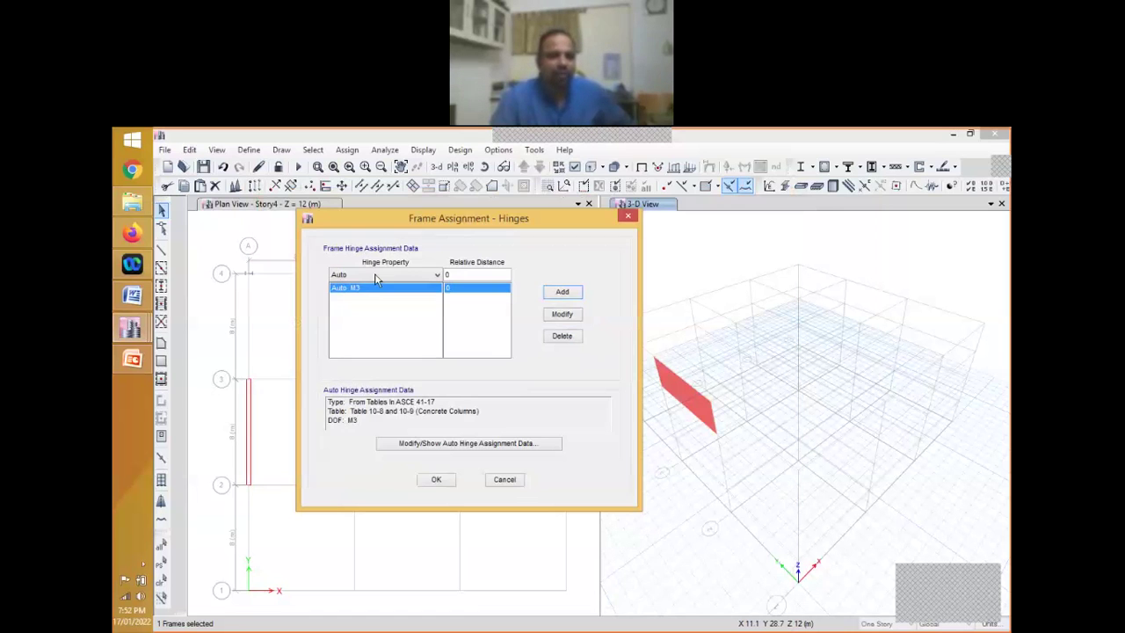
Choose FH1 as the hinge property and delete the Auto M3 hinge from the assignment list
{"action": "left_click", "coordinate": [369, 275]}
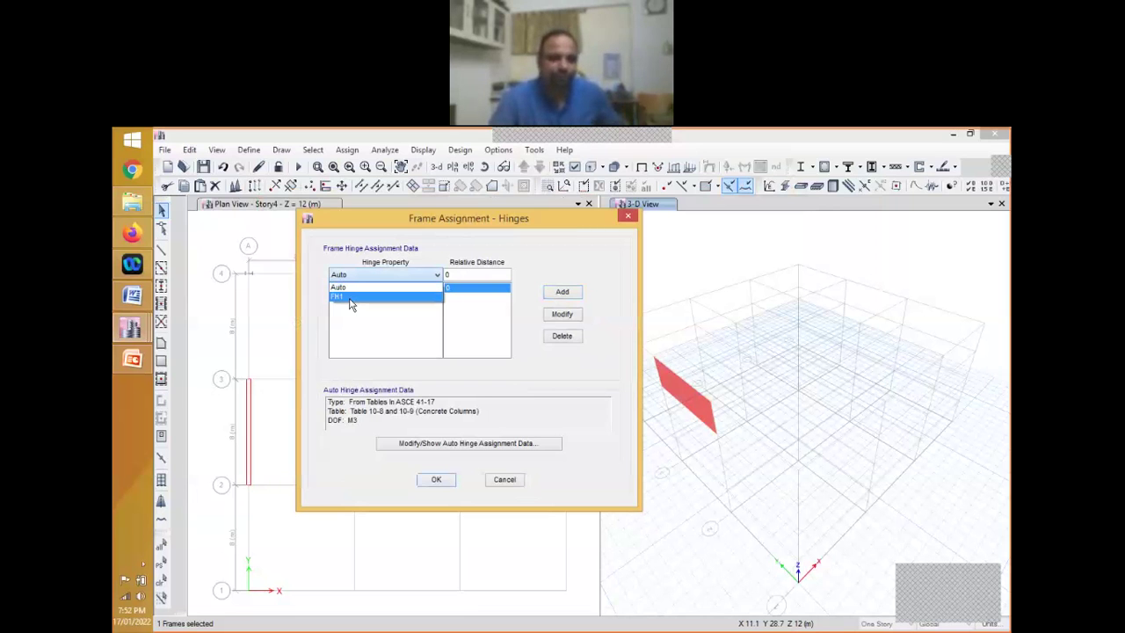
{"action": "left_click", "coordinate": [350, 297]}
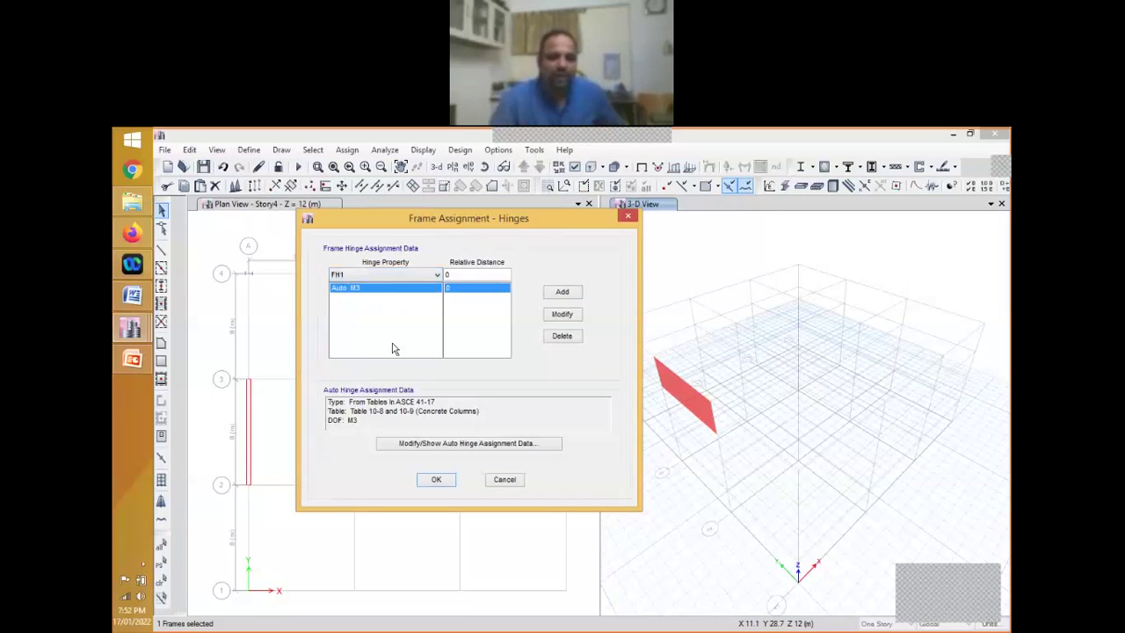
{"action": "left_click", "coordinate": [561, 337]}
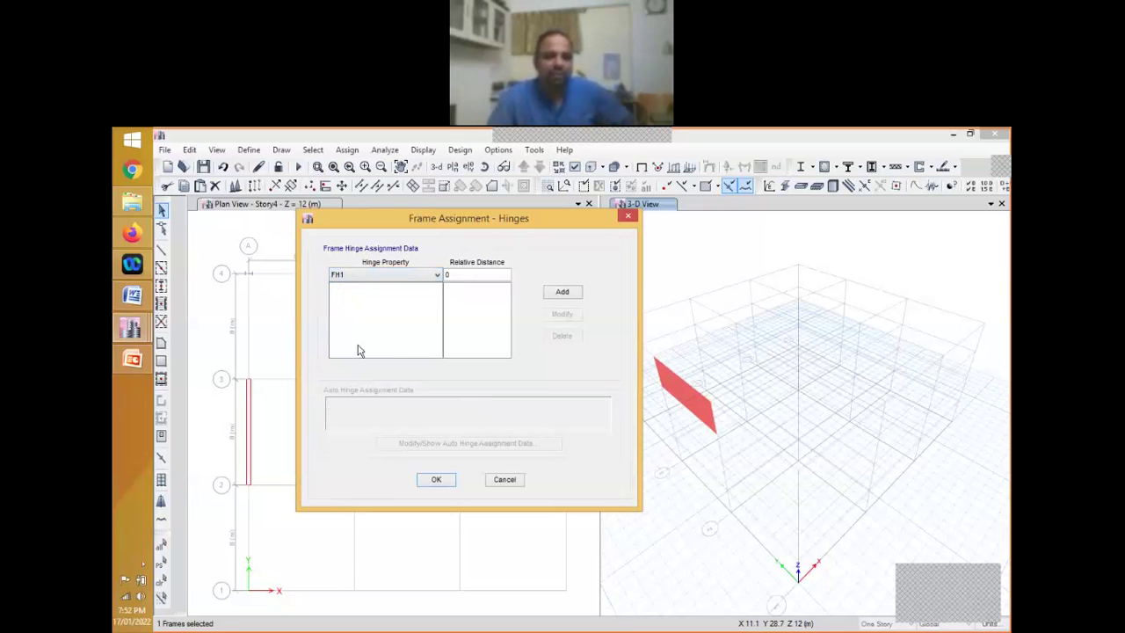
Add FH1 hinges at relative distances 0 and 1 and assign them to the column
{"action": "left_click_drag", "start_coordinate": [476, 220], "coordinate": [399, 218]}
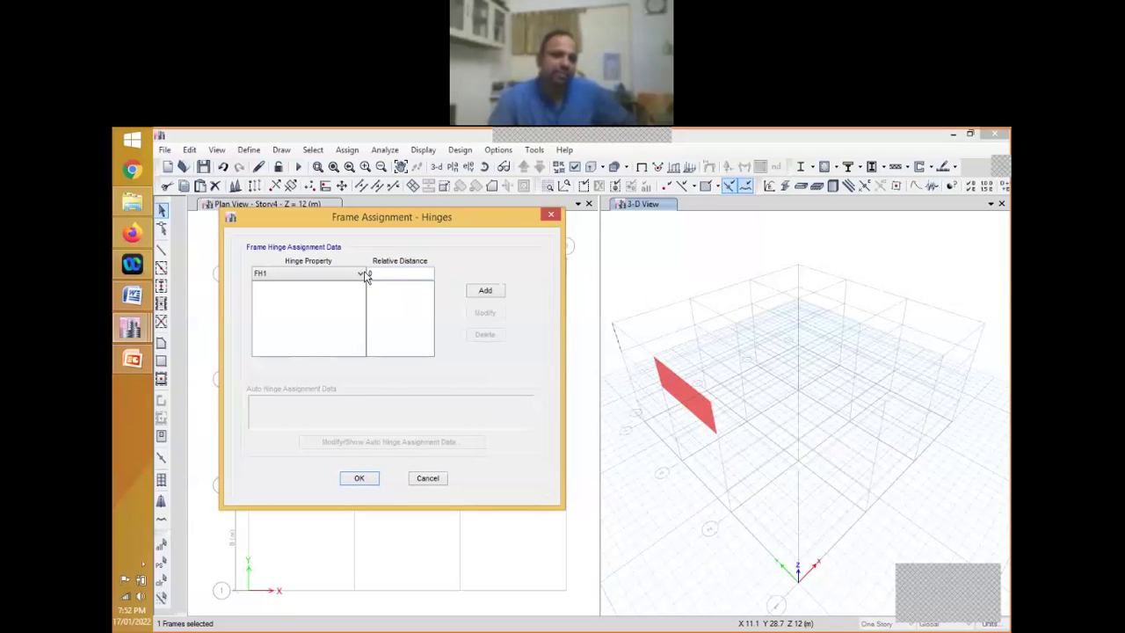
{"action": "left_click", "coordinate": [369, 274]}
{"action": "type", "text": "0"}
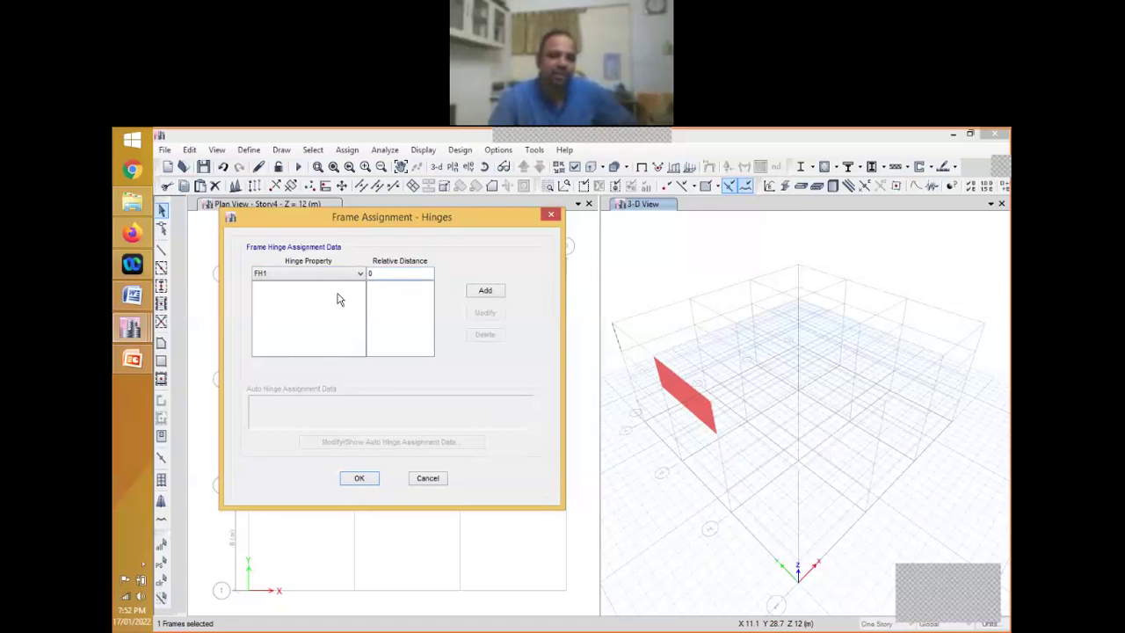
{"action": "left_click", "coordinate": [485, 292]}
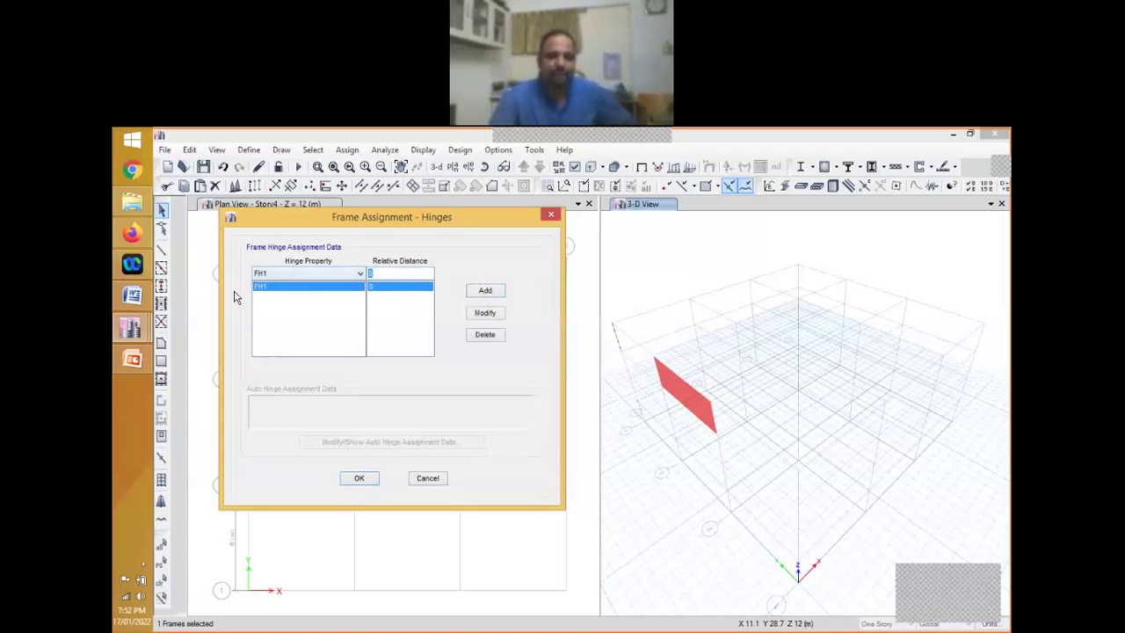
{"action": "type", "text": "1"}
{"action": "left_click", "coordinate": [486, 292]}
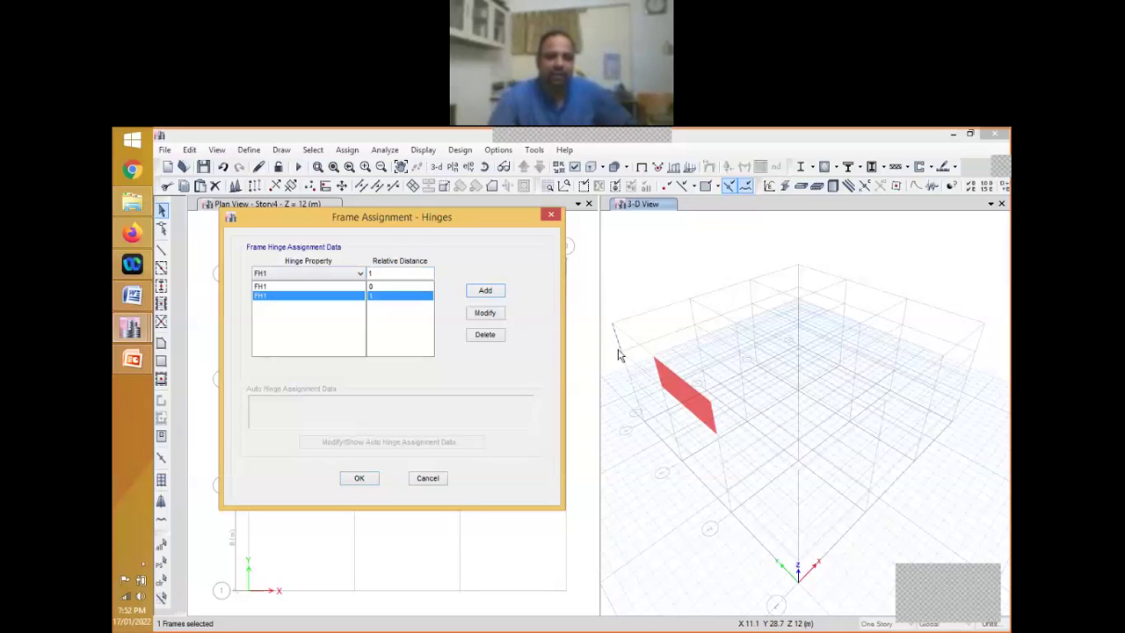
{"action": "left_click", "coordinate": [359, 480]}
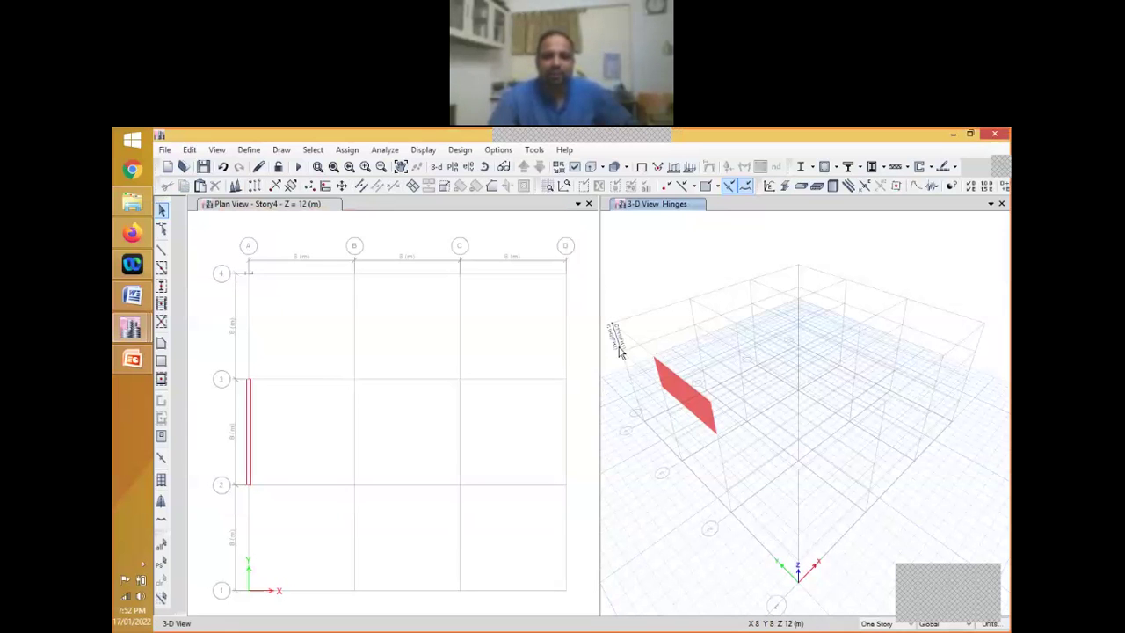
Examine the FH1 hinges at both ends of the column in the 3-D view
{"action": "scroll", "coordinate": [619, 347], "scroll_direction": "up", "scroll_amount": 5}
{"action": "scroll", "coordinate": [728, 350], "scroll_direction": "up", "scroll_amount": 3}
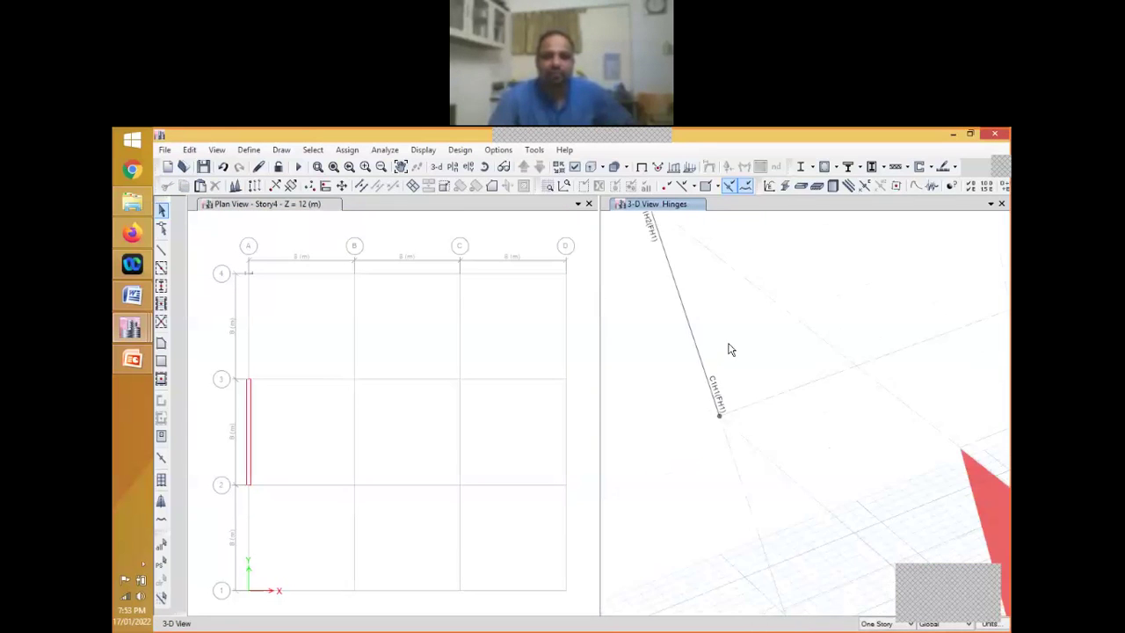
{"action": "scroll", "coordinate": [729, 350], "scroll_direction": "down", "scroll_amount": 2}
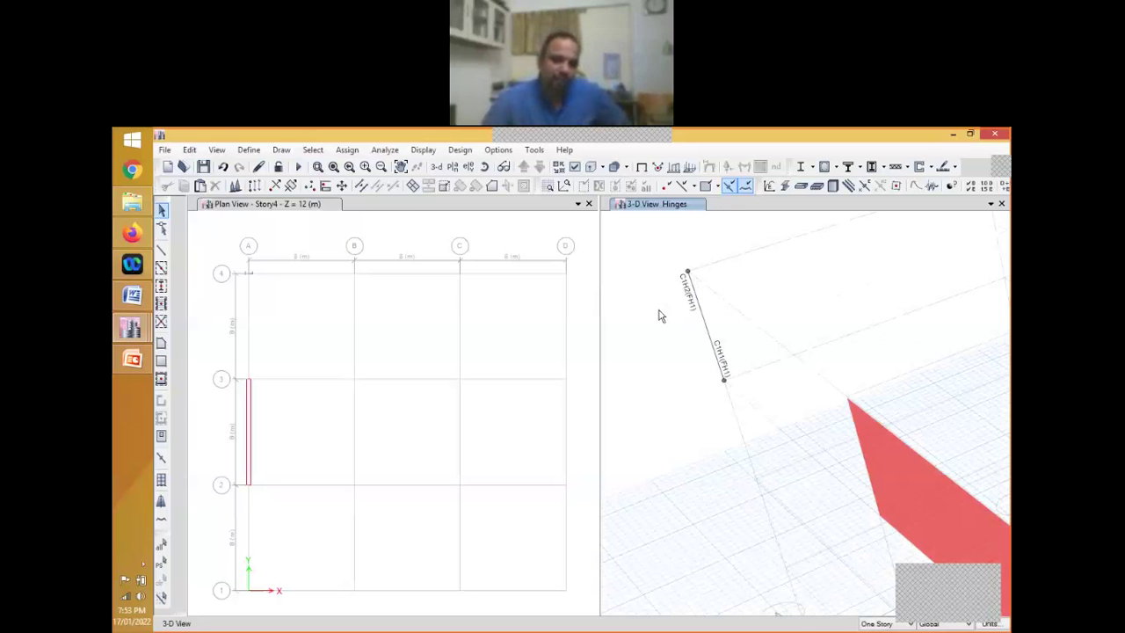
{"action": "middle_click_drag", "start_coordinate": [661, 316], "coordinate": [700, 314], "text": "shift"}
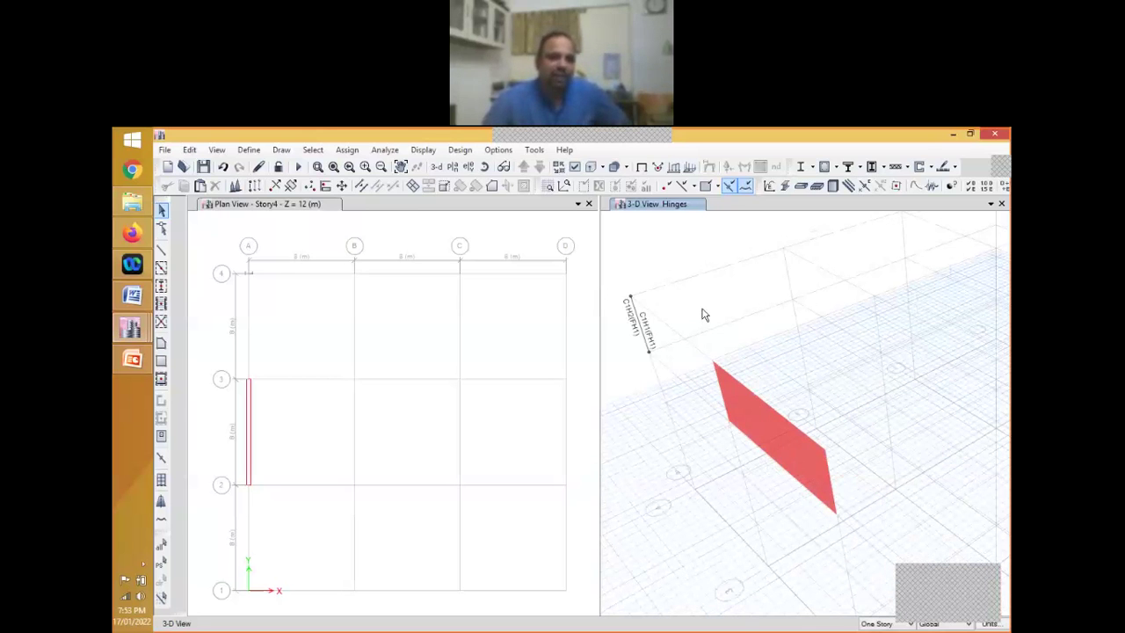
{"action": "left_click", "coordinate": [278, 279]}
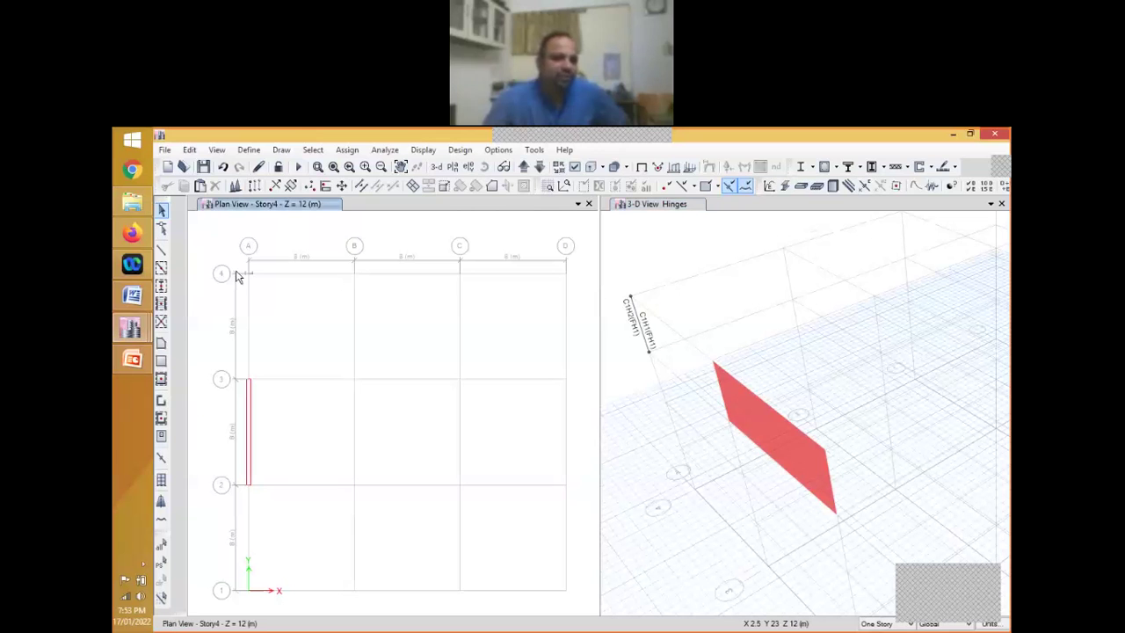
{"action": "left_click", "coordinate": [248, 150]}
{"action": "left_click", "coordinate": [498, 292]}
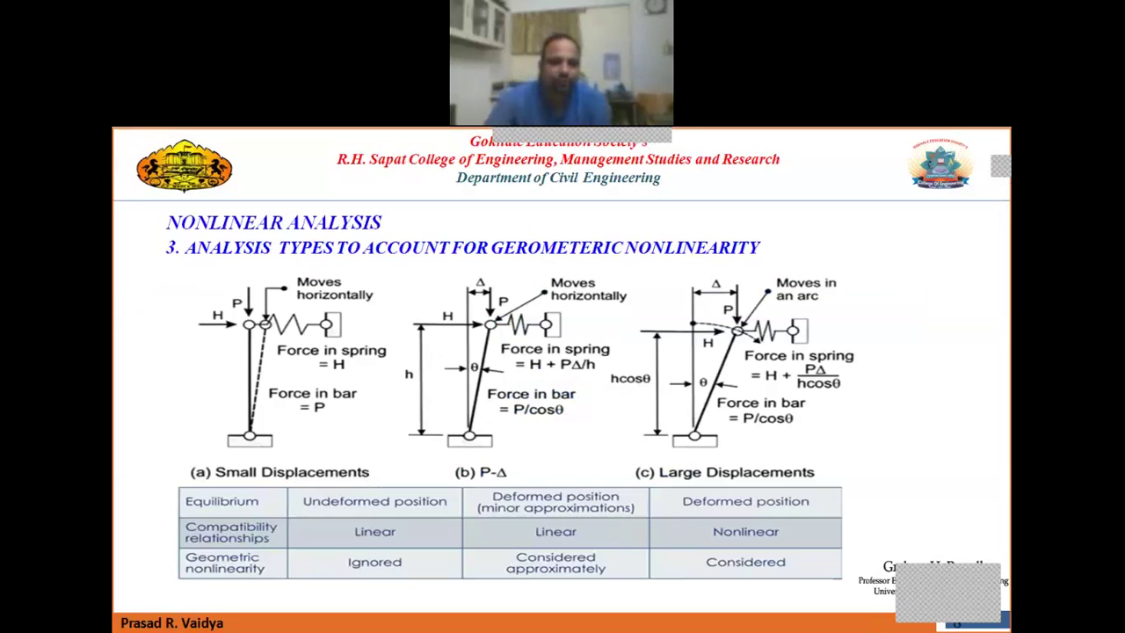
{"action": "key", "text": "Right"}
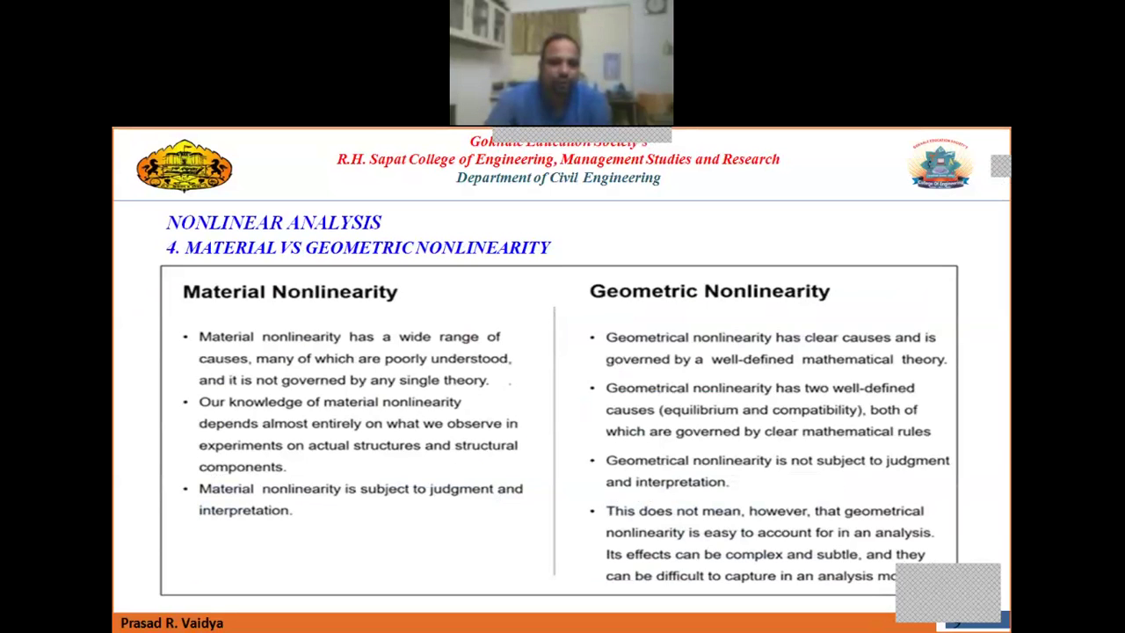